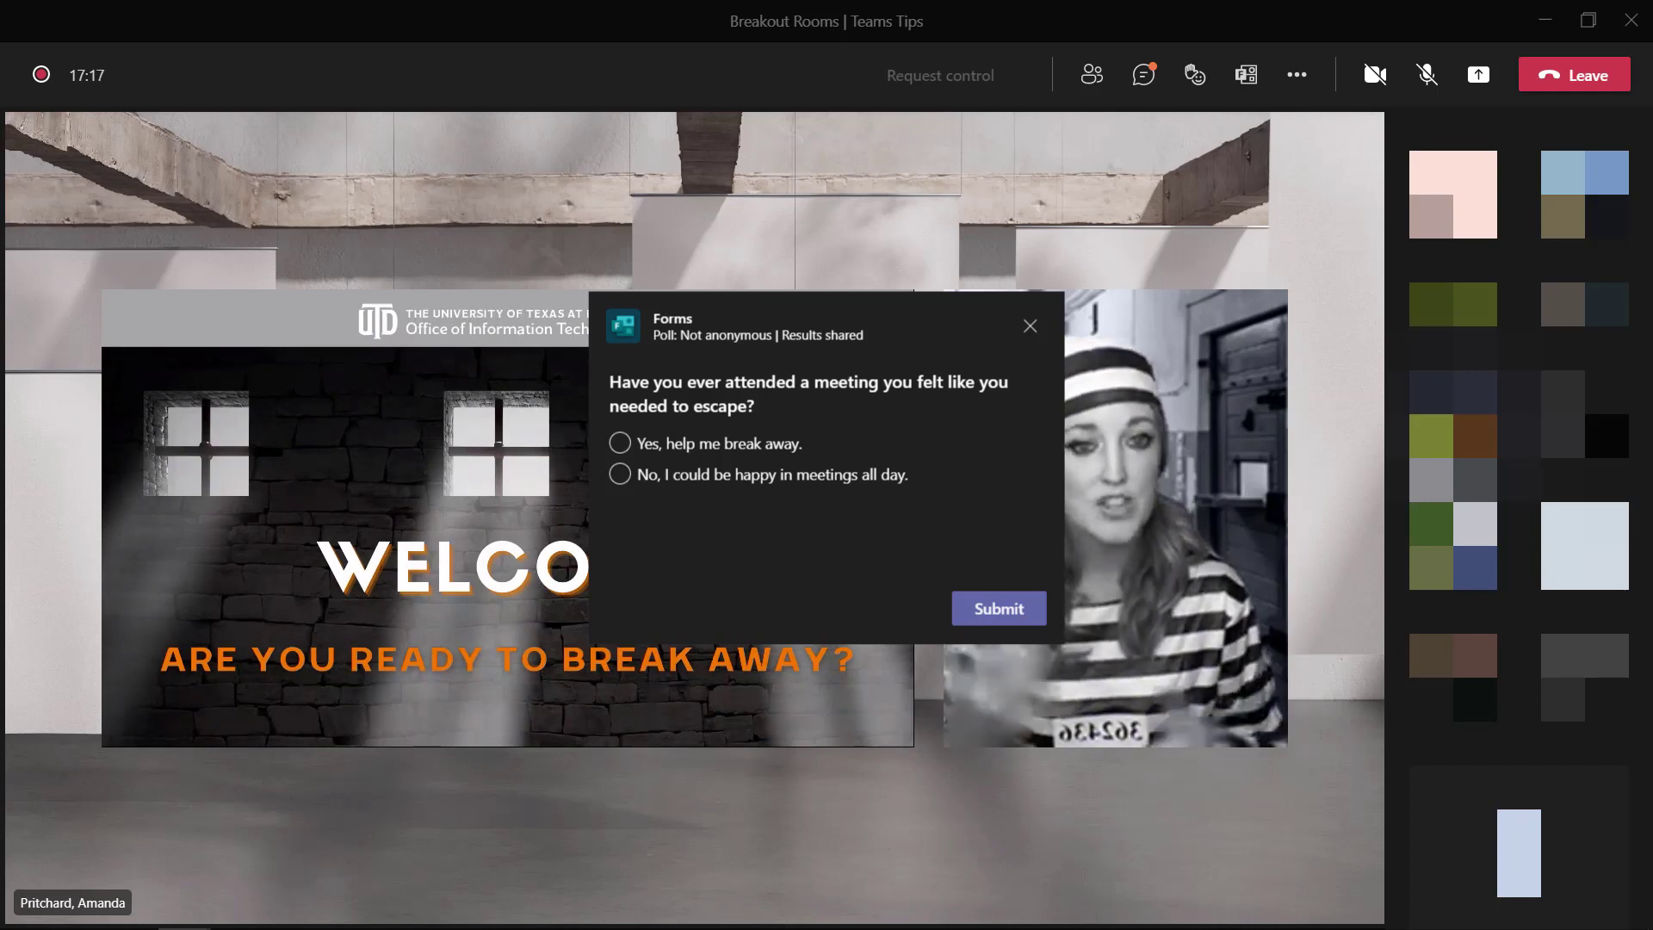
Dismiss the Forms poll and create 10 breakout rooms with participants assigned automatically.
left_click(1031, 327)
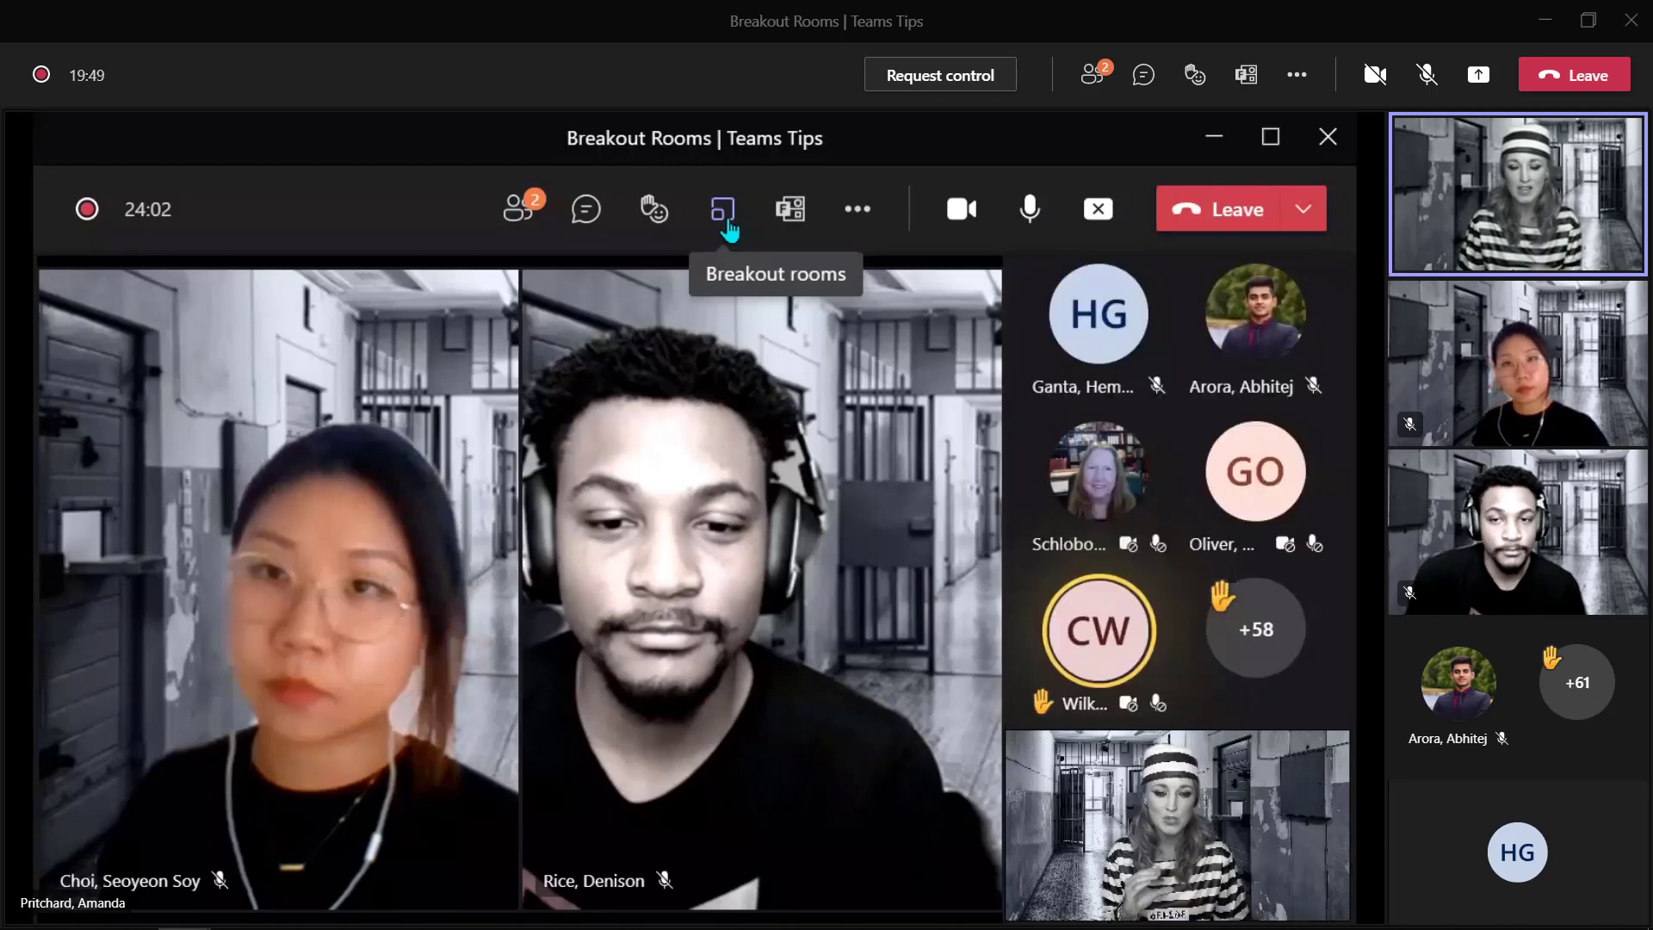
left_click(726, 226)
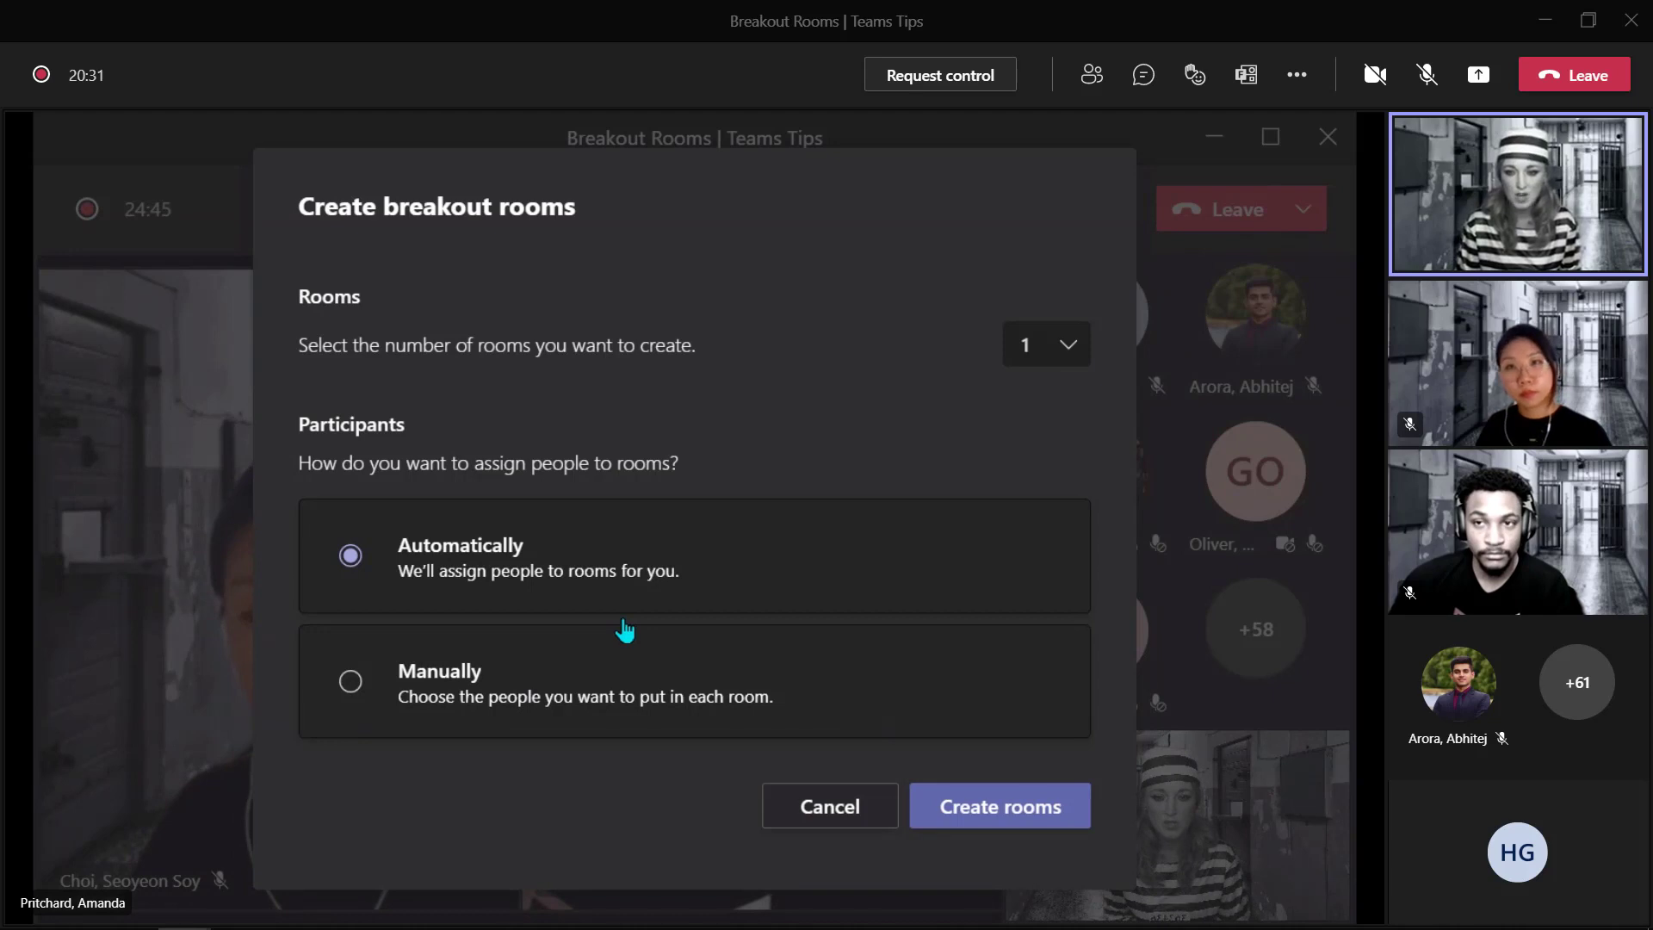
left_click(1072, 346)
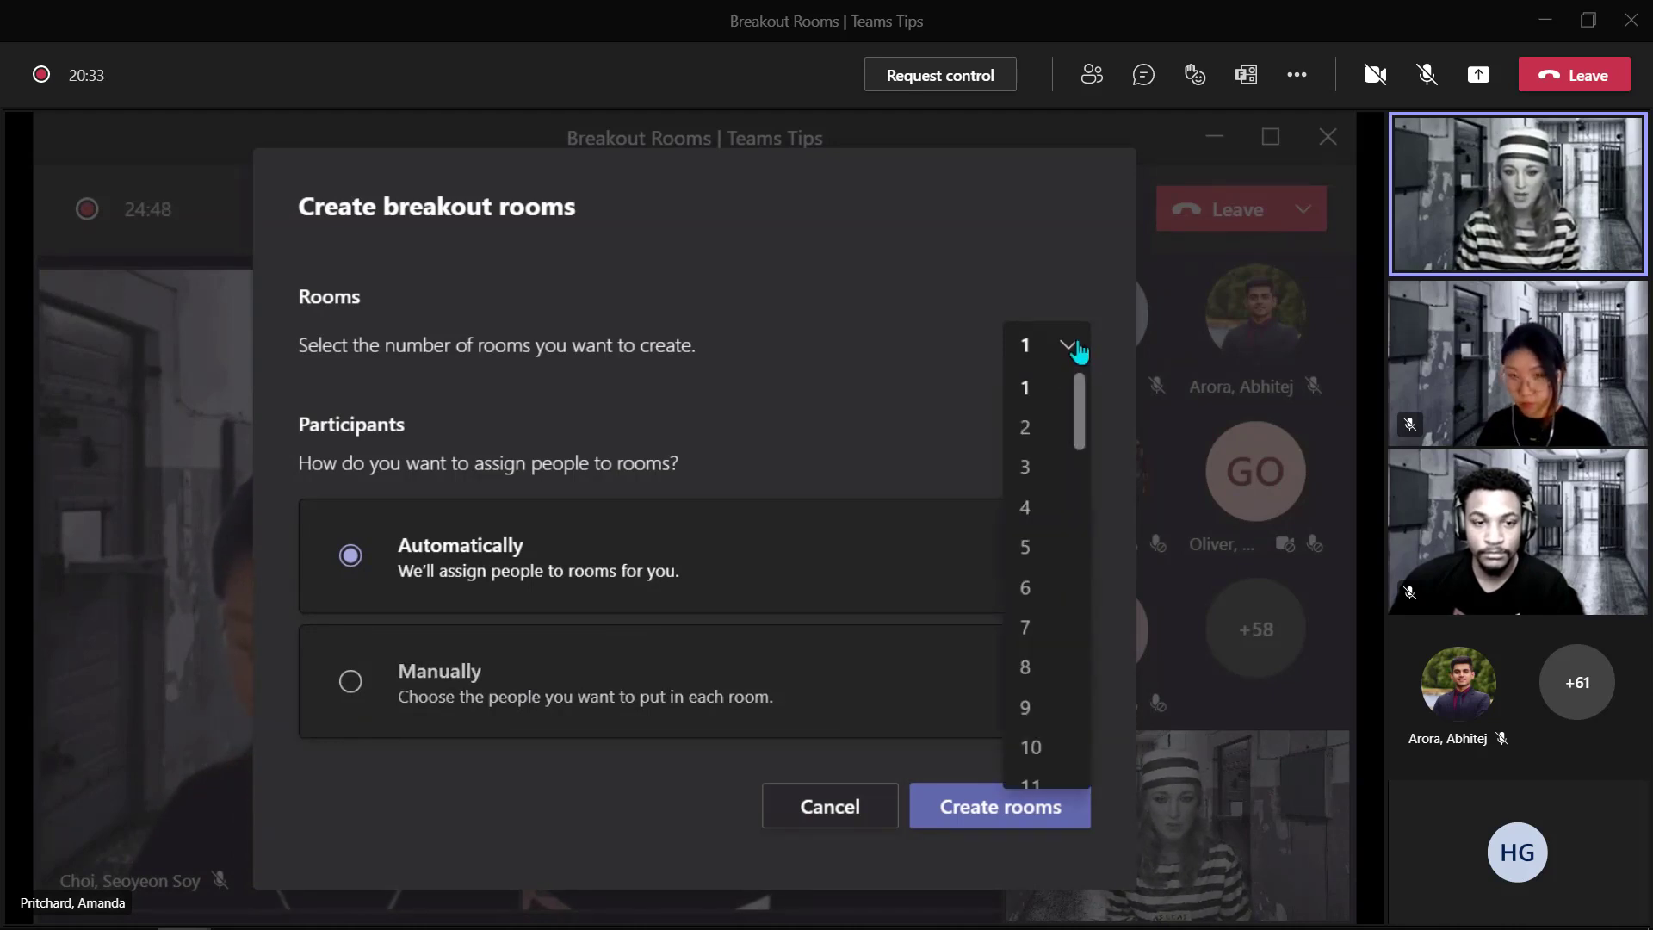
left_click(1050, 747)
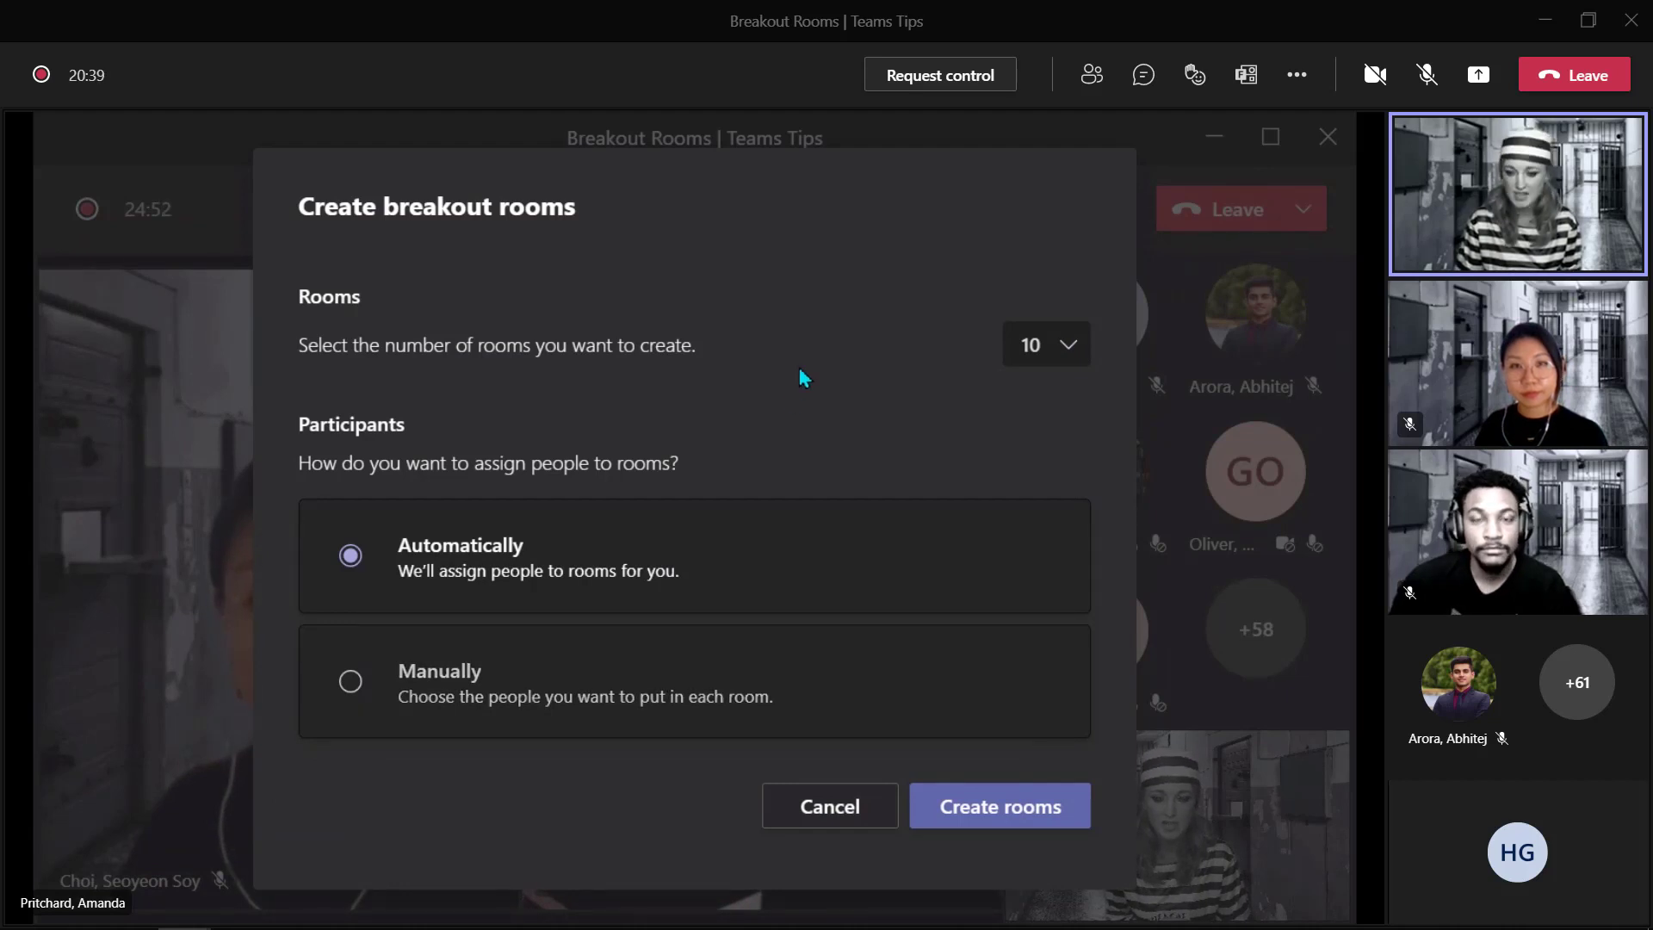
left_click(977, 817)
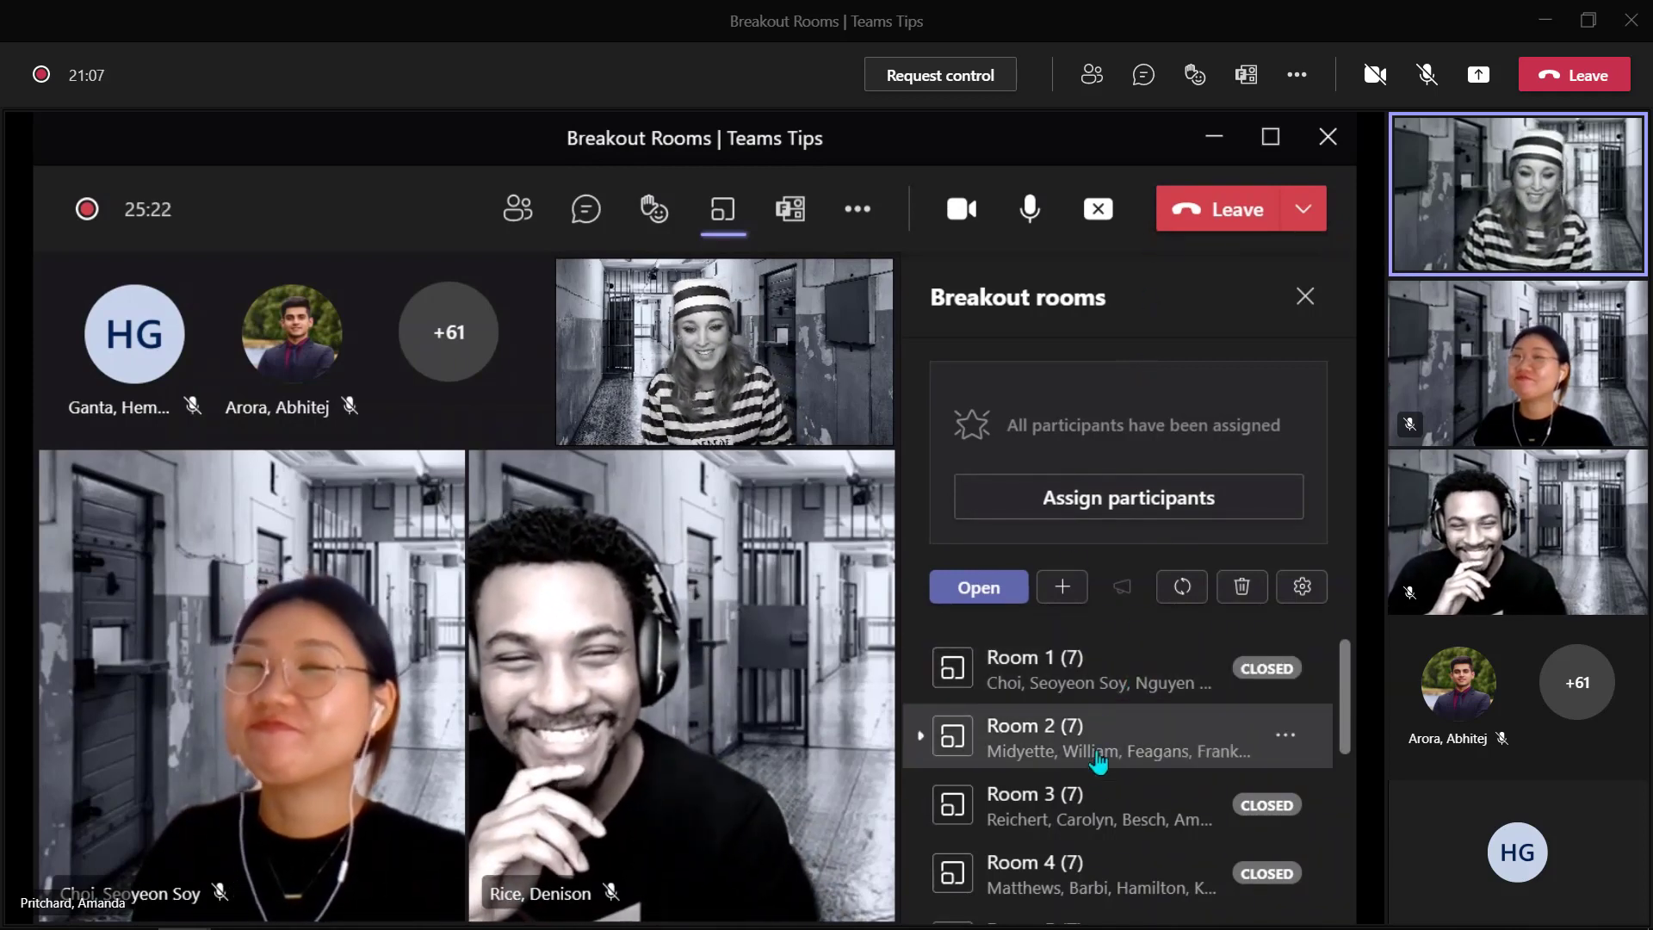
Review the breakout room list, the participants assigned to Room 9 and the management options for that room.
scroll(1086, 778, "down", 5)
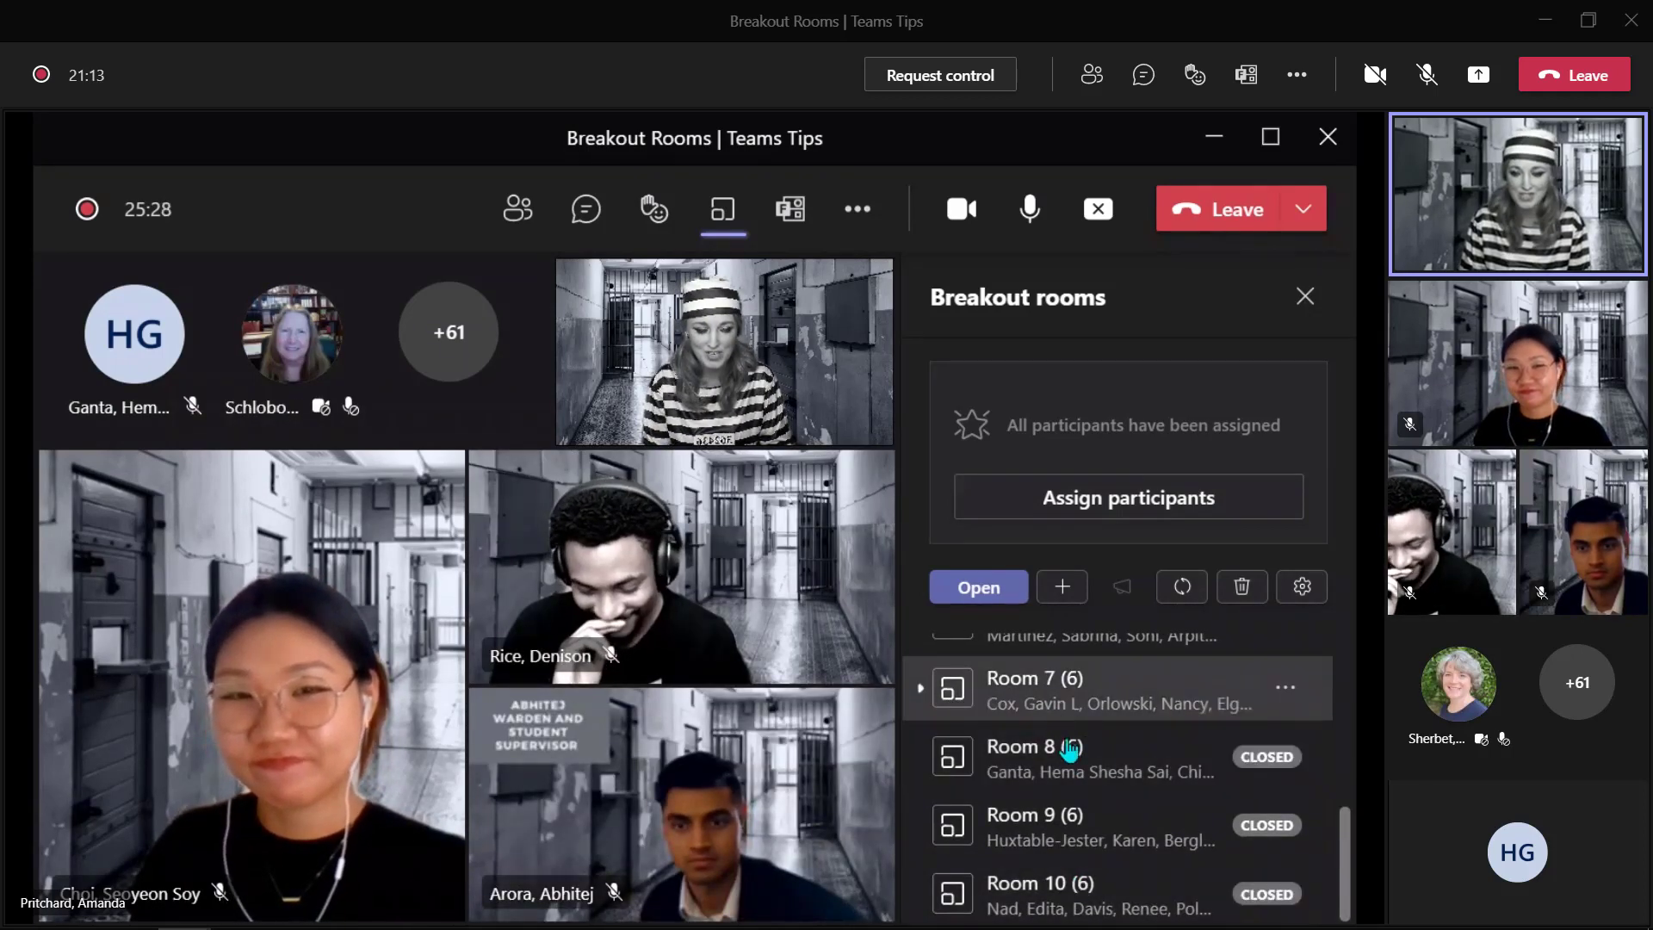
scroll(1046, 680, "up", 5)
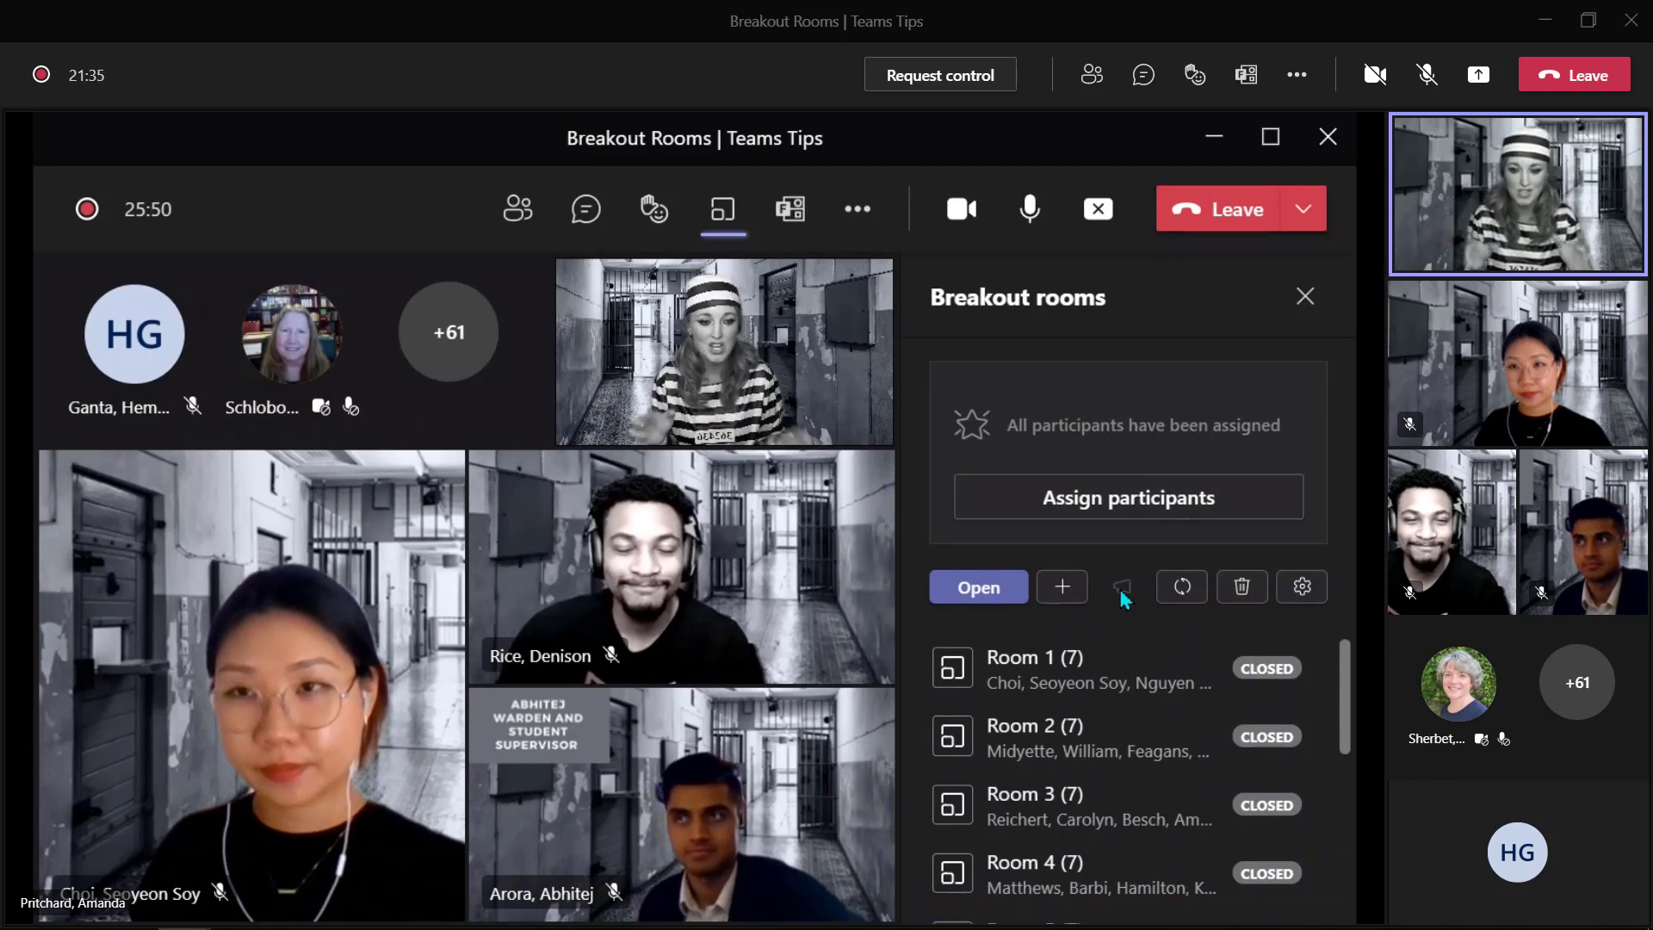
scroll(1065, 801, "down", 5)
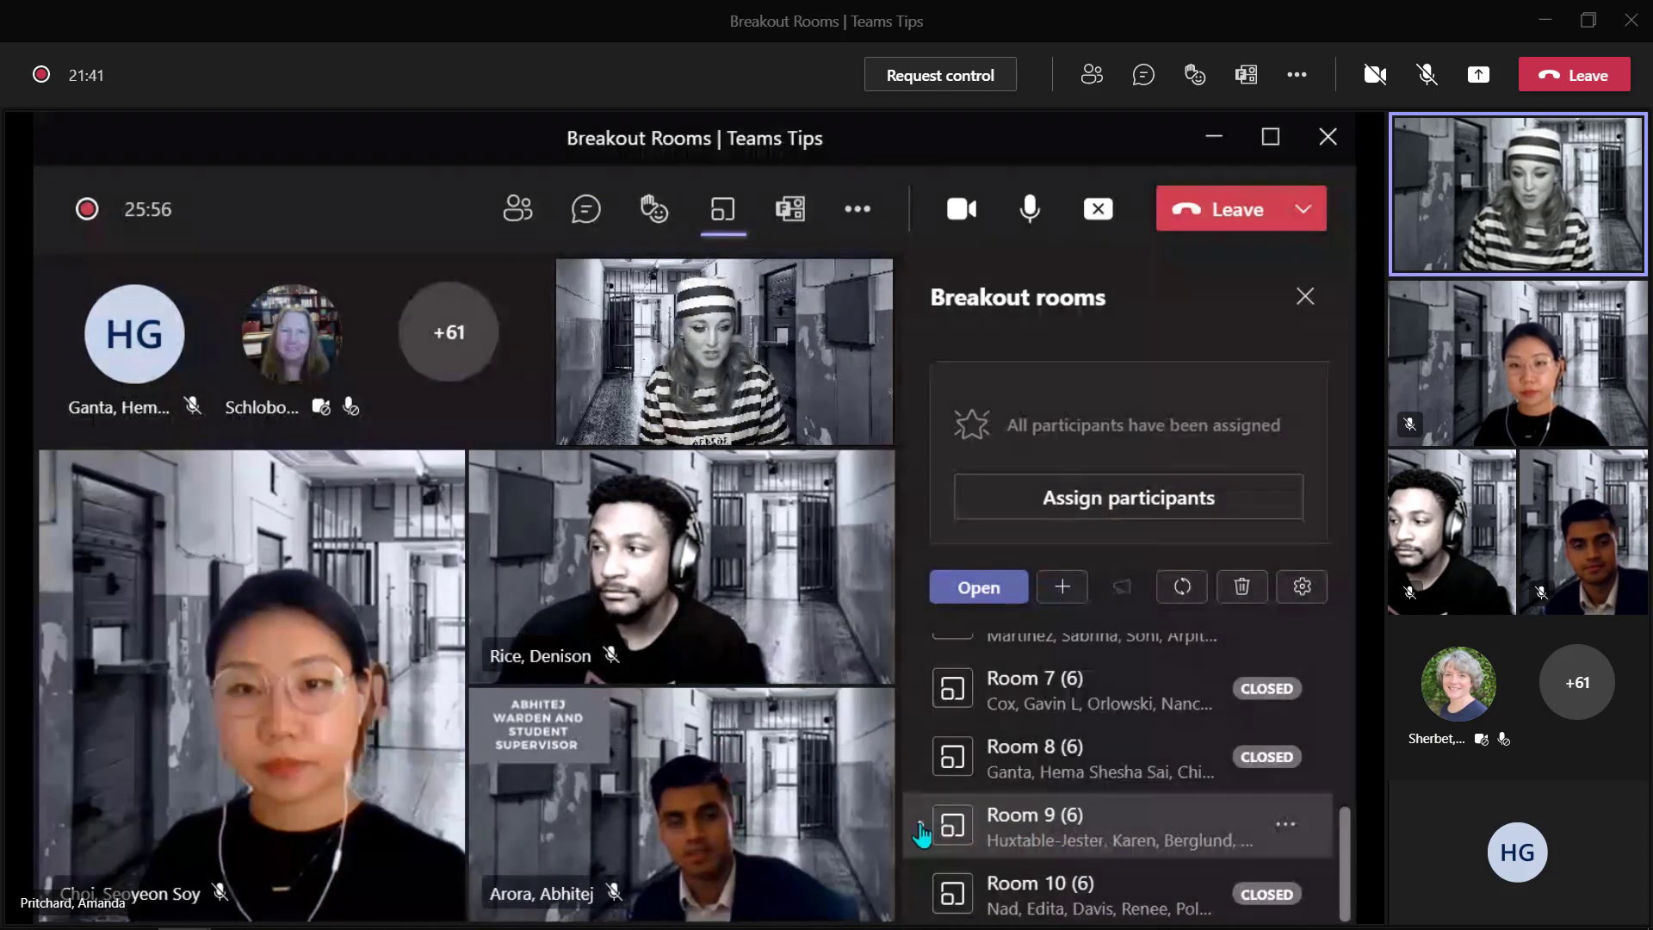
left_click(926, 826)
scroll(938, 758, "down", 2)
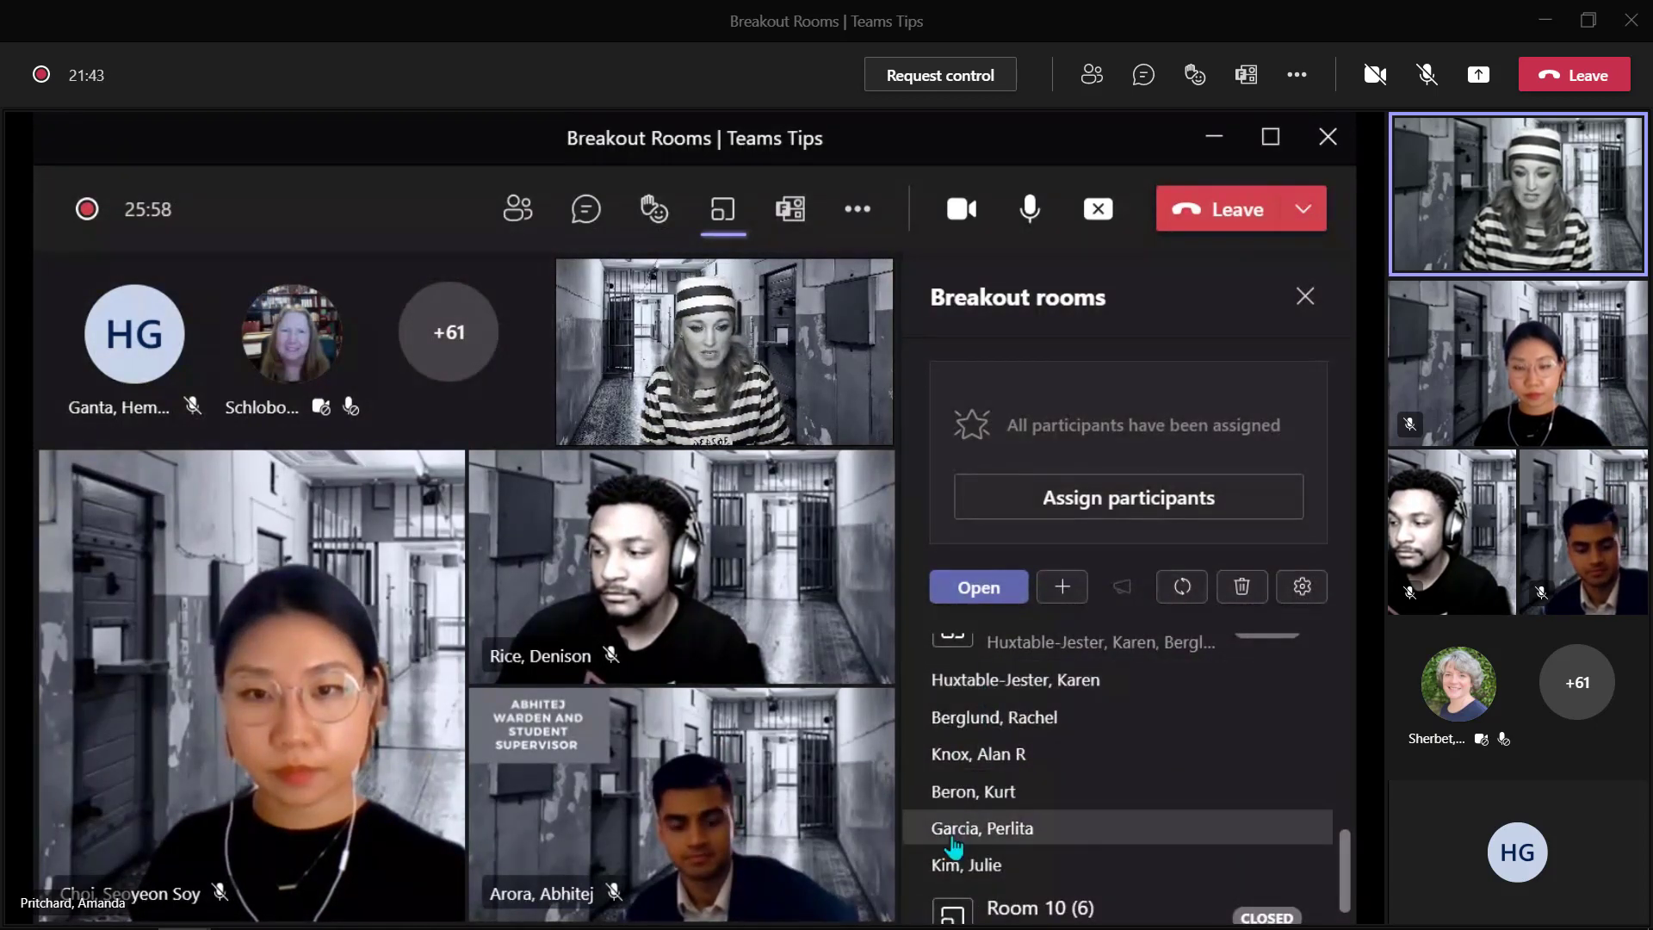
scroll(941, 831, "up", 2)
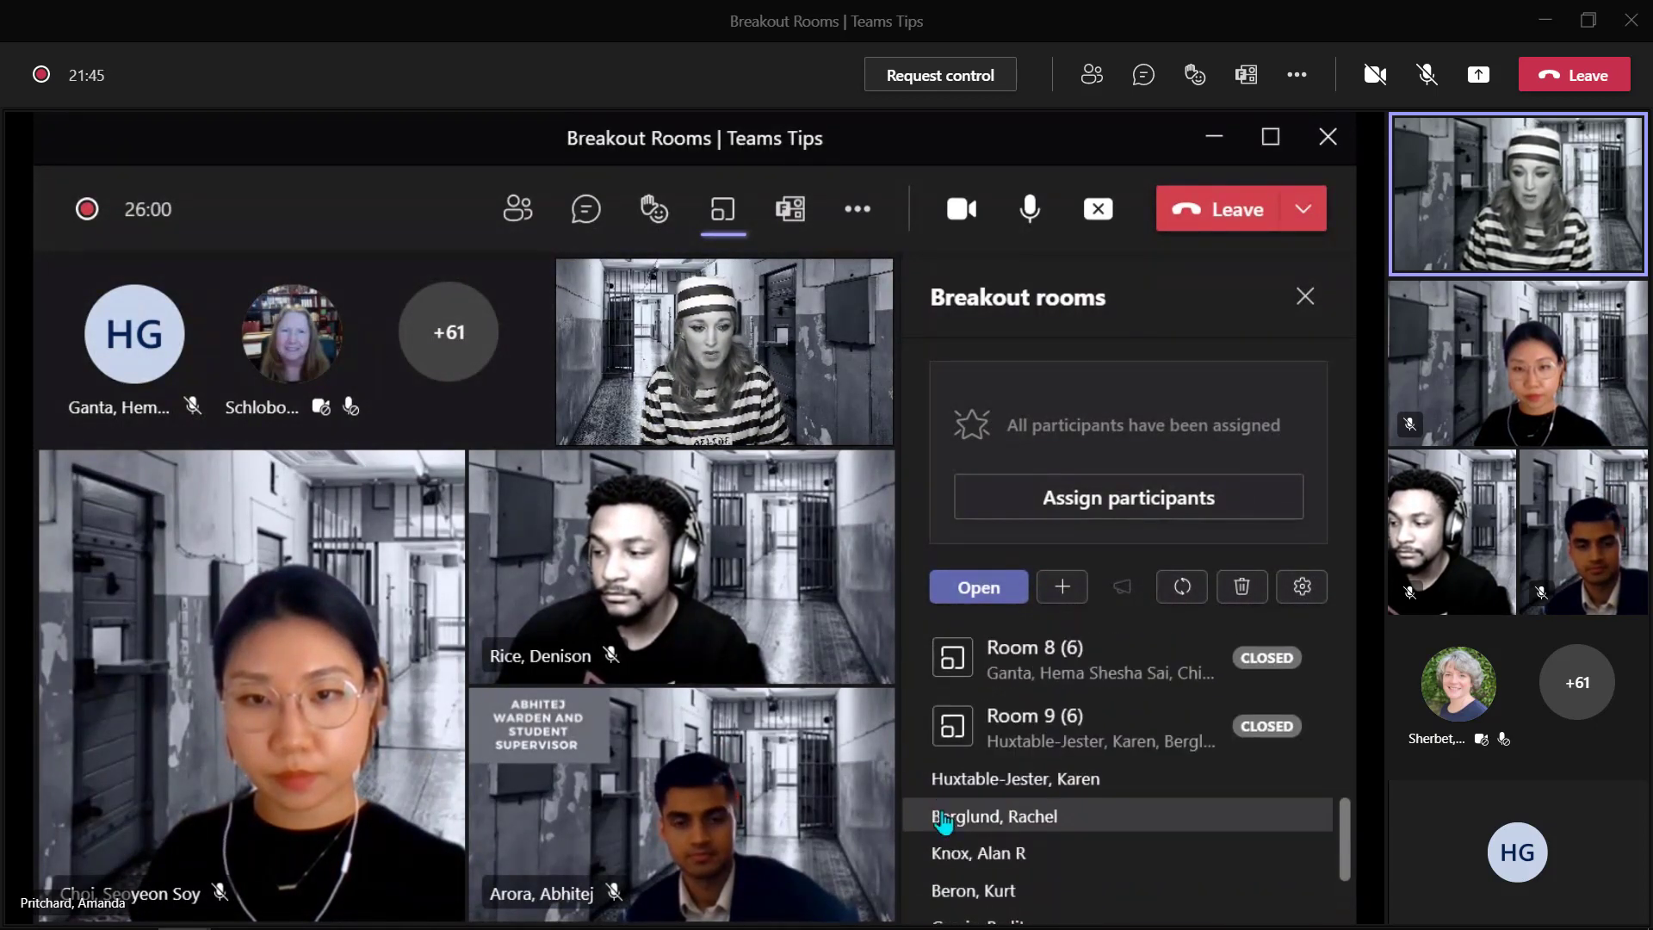
left_click(1287, 725)
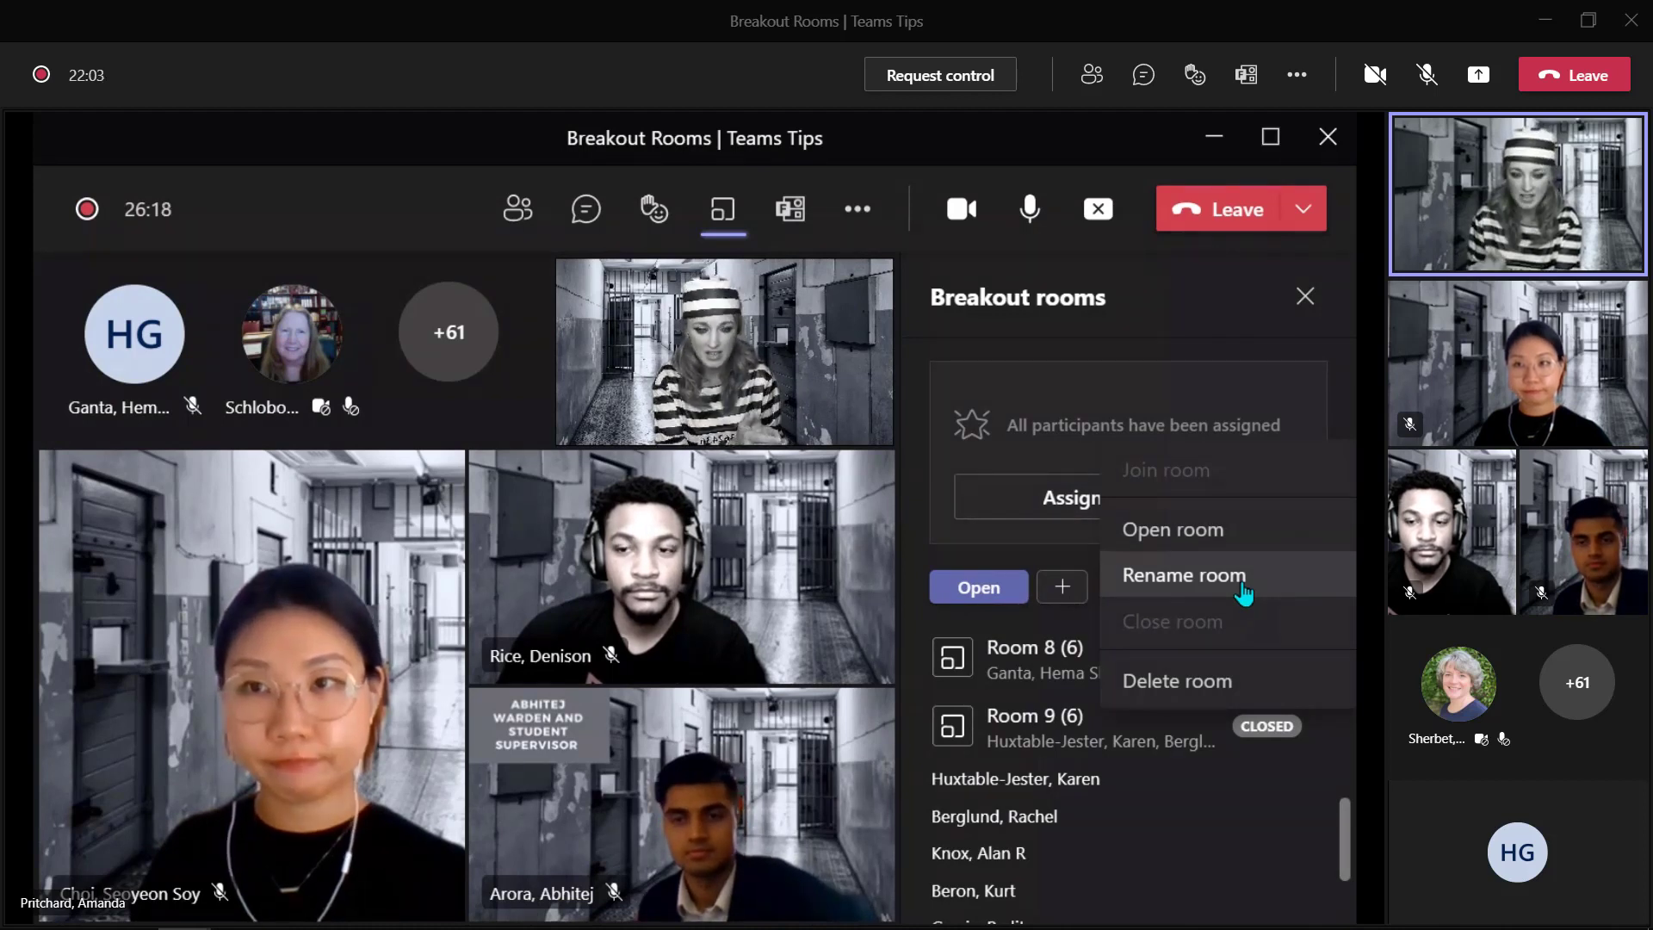
left_click(1041, 382)
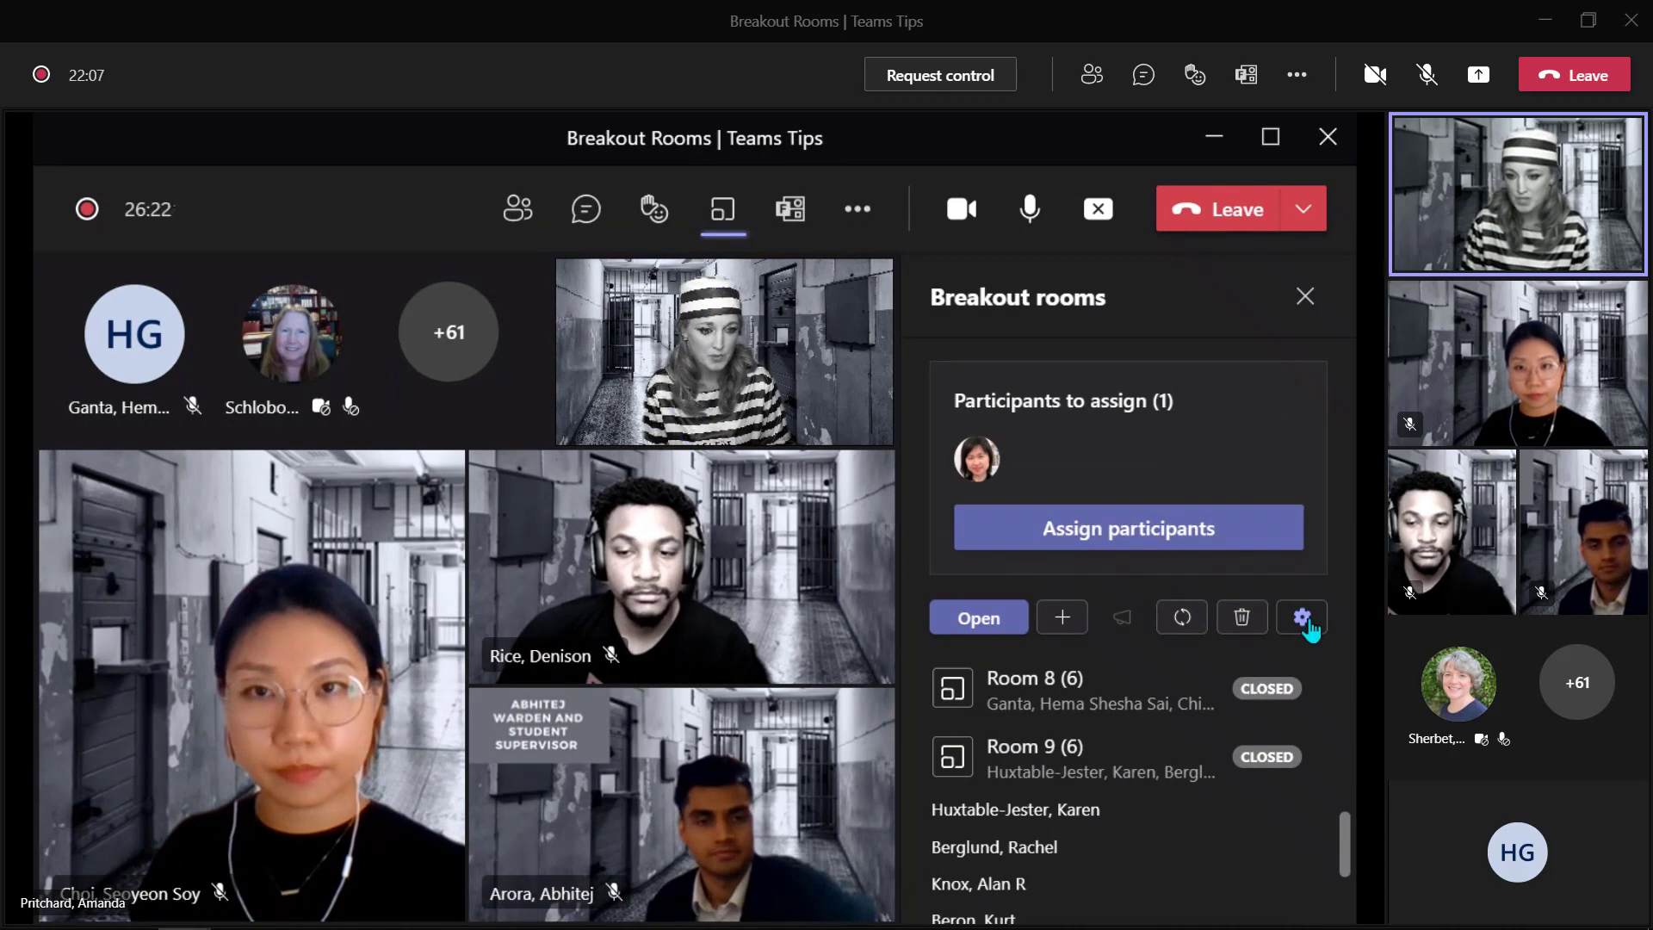
Assign the unassigned participant to Room 10 and confirm the move.
left_click(1117, 544)
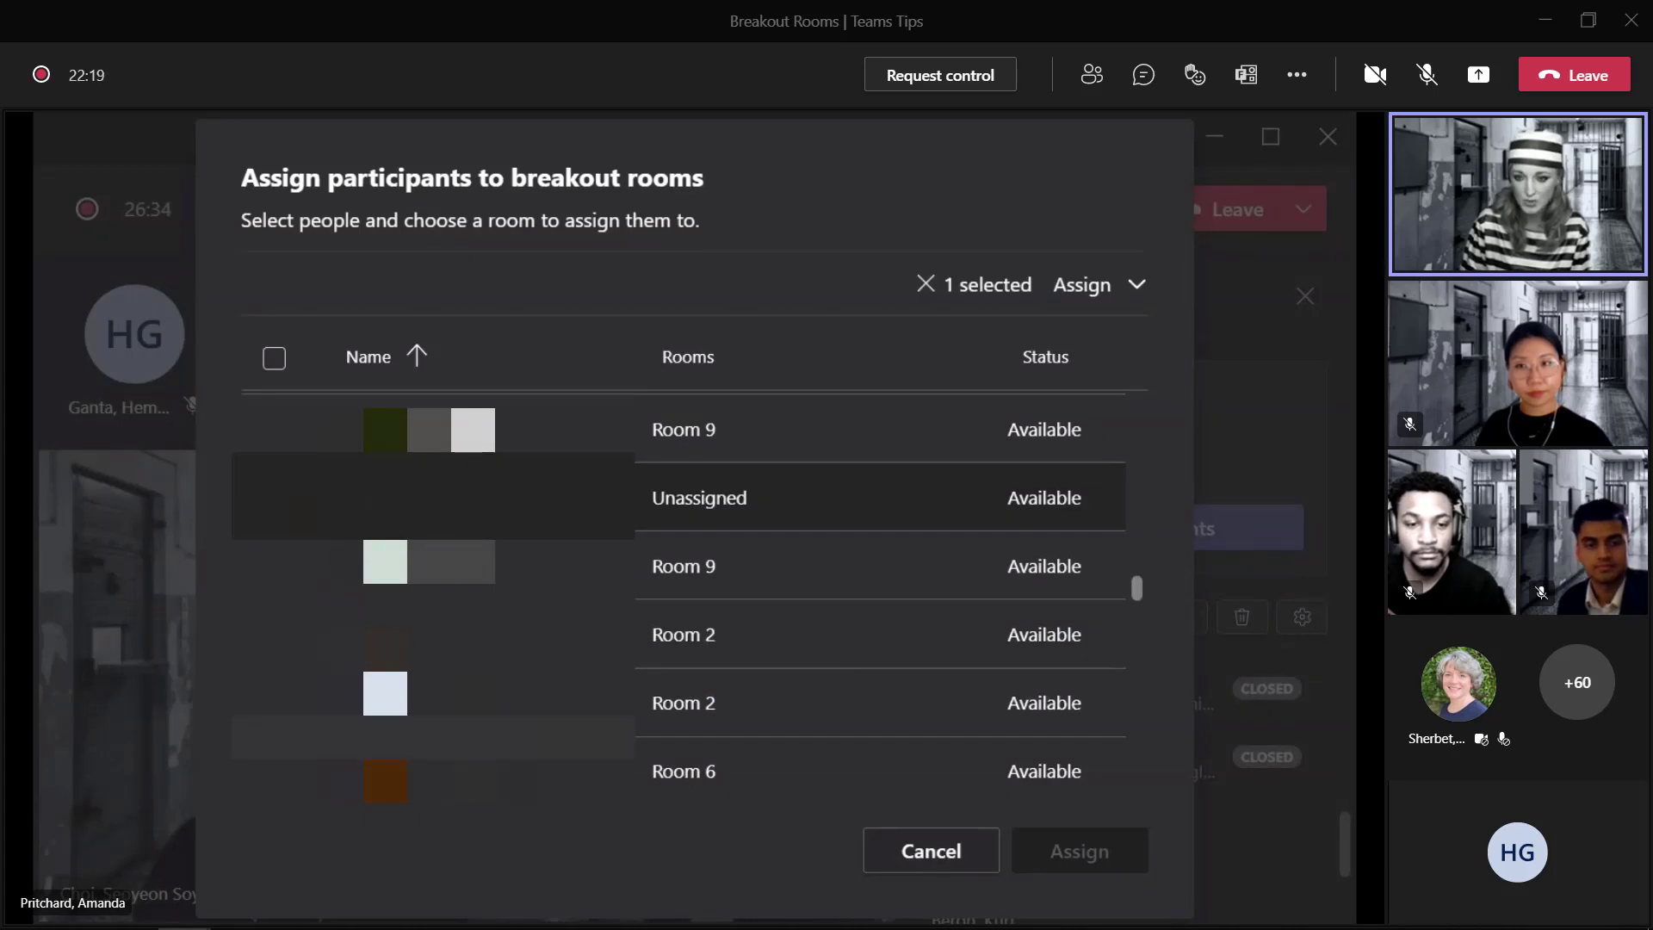
left_click(1132, 291)
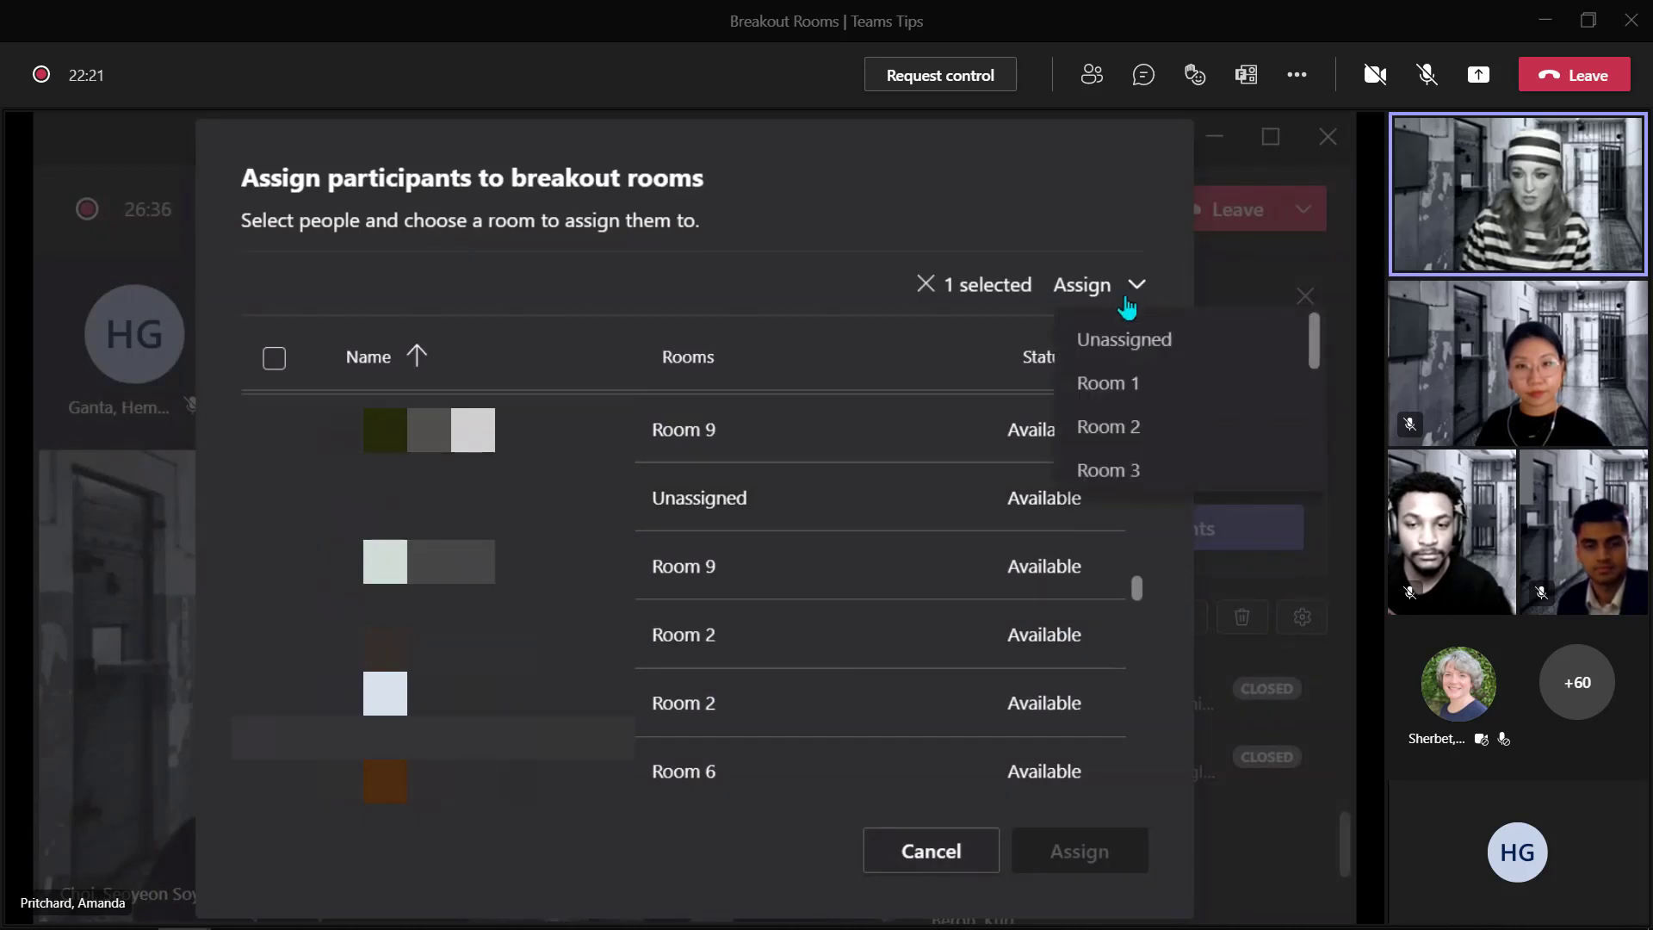
scroll(1128, 430, "down", 4)
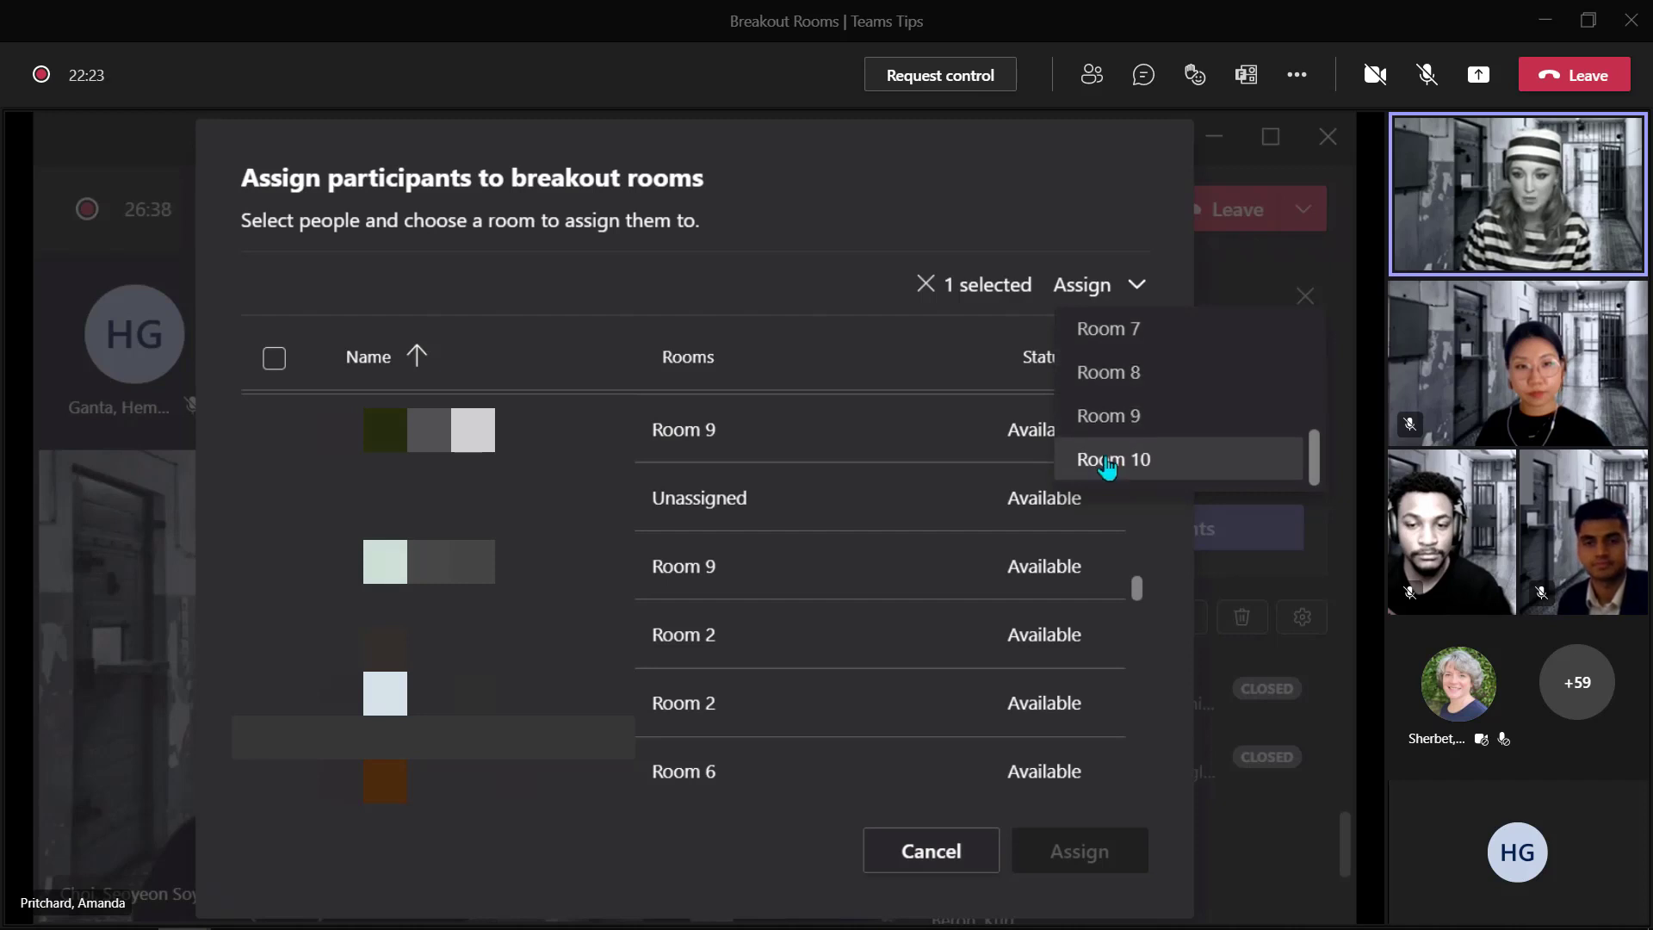
left_click(1107, 462)
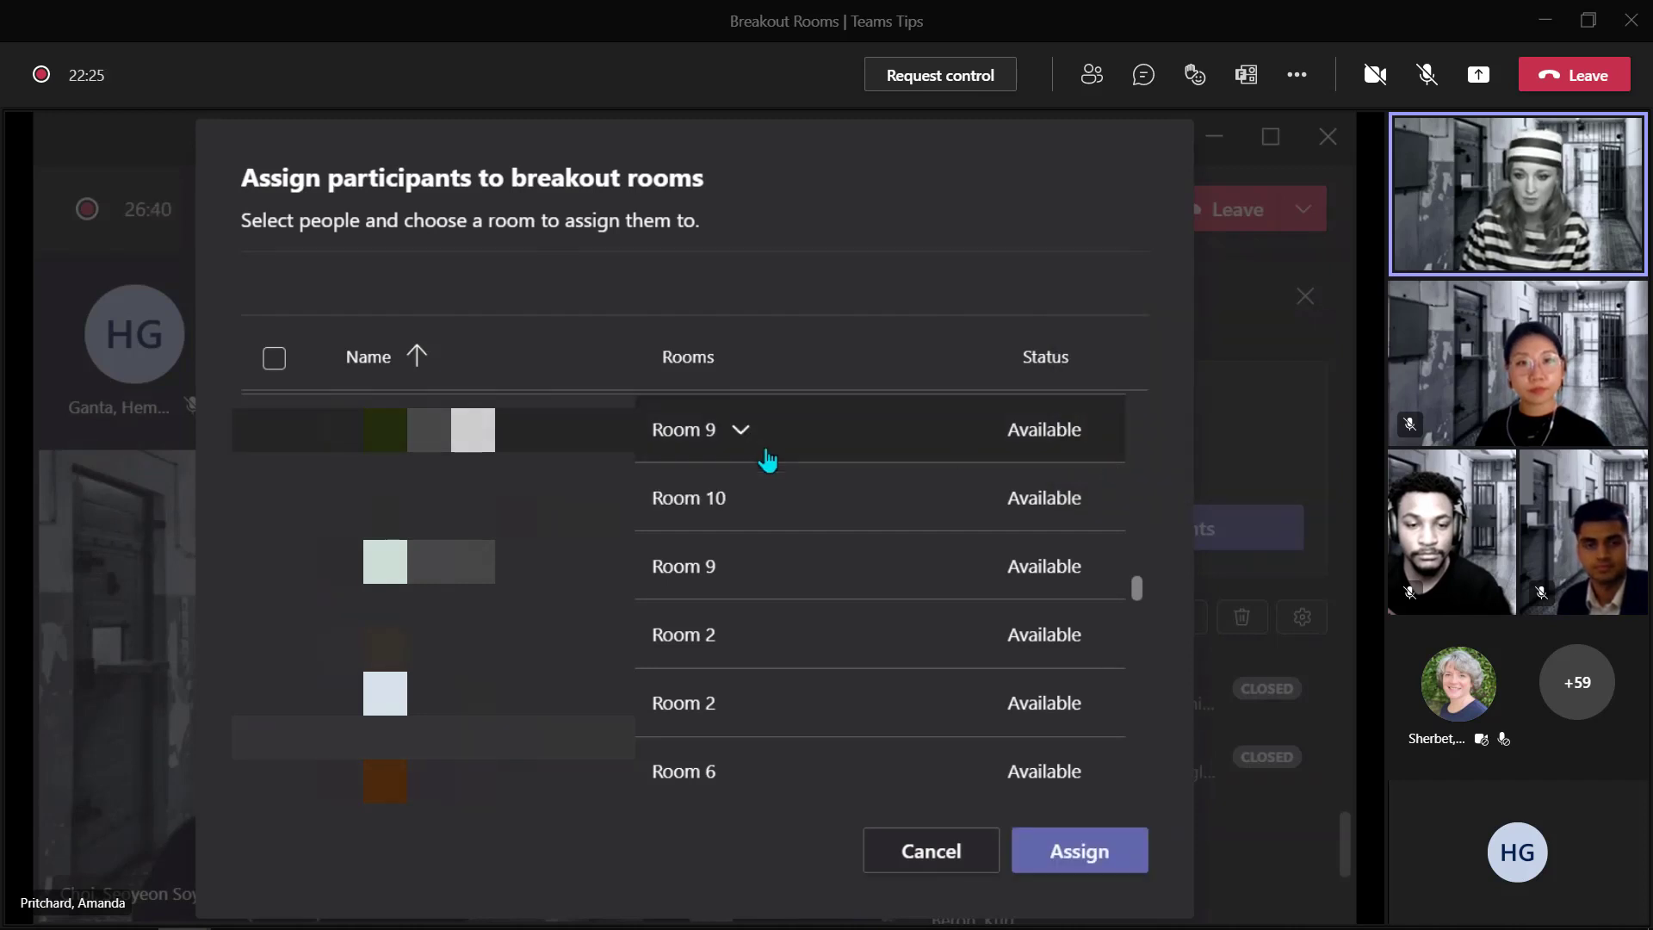
left_click(1083, 854)
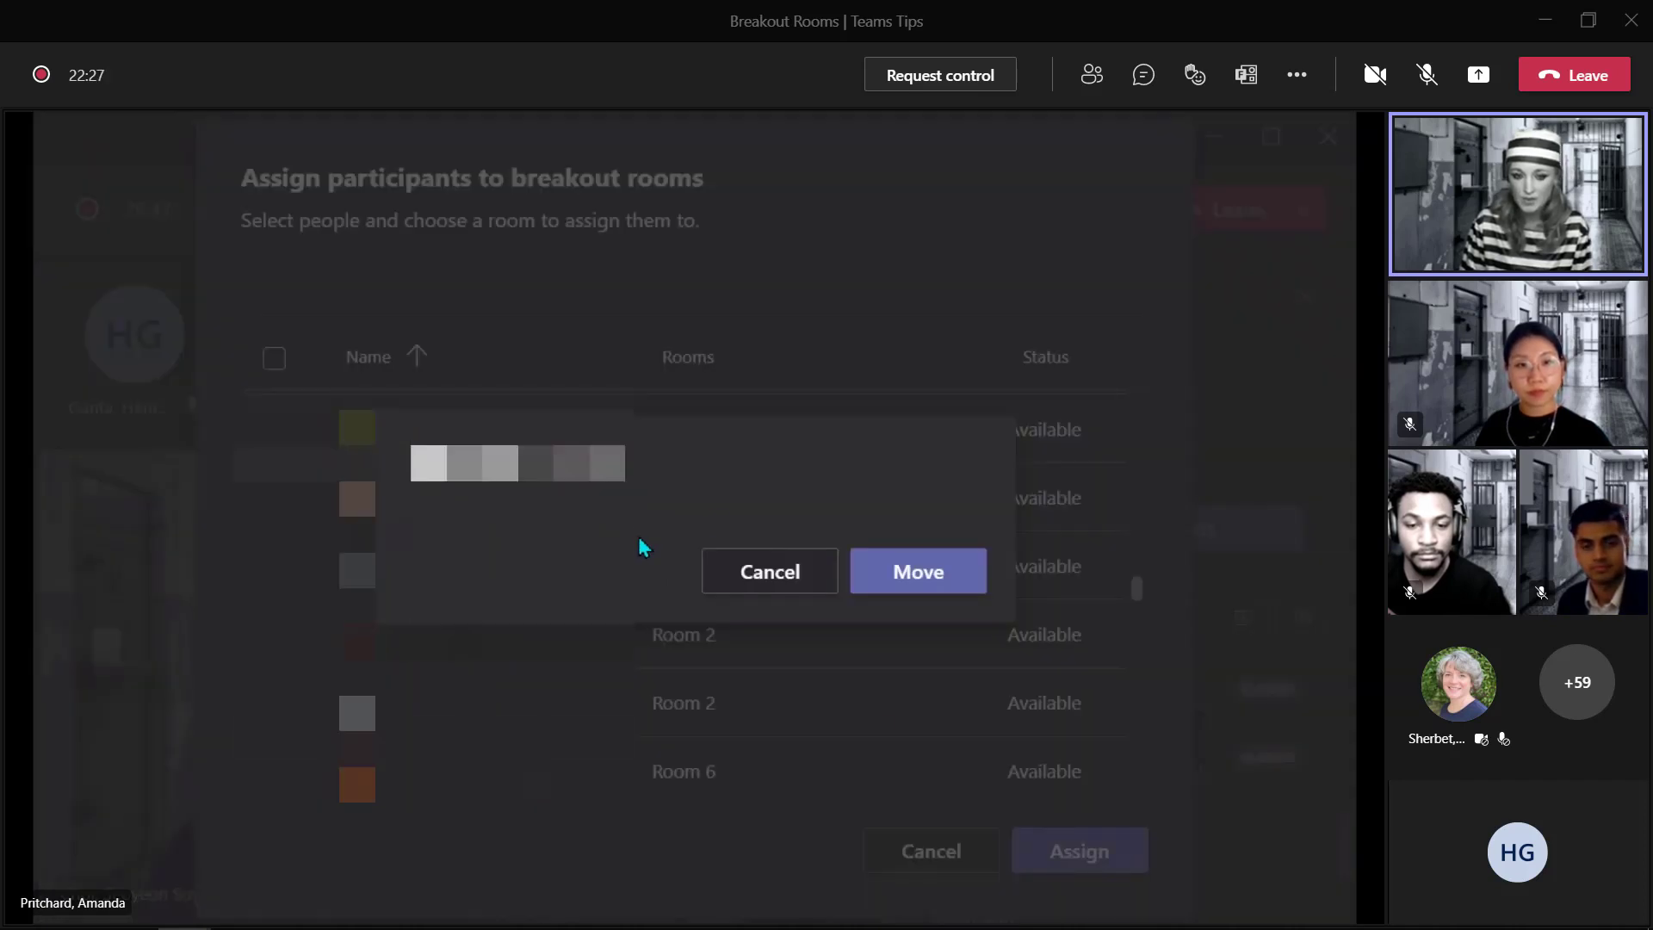
left_click(919, 575)
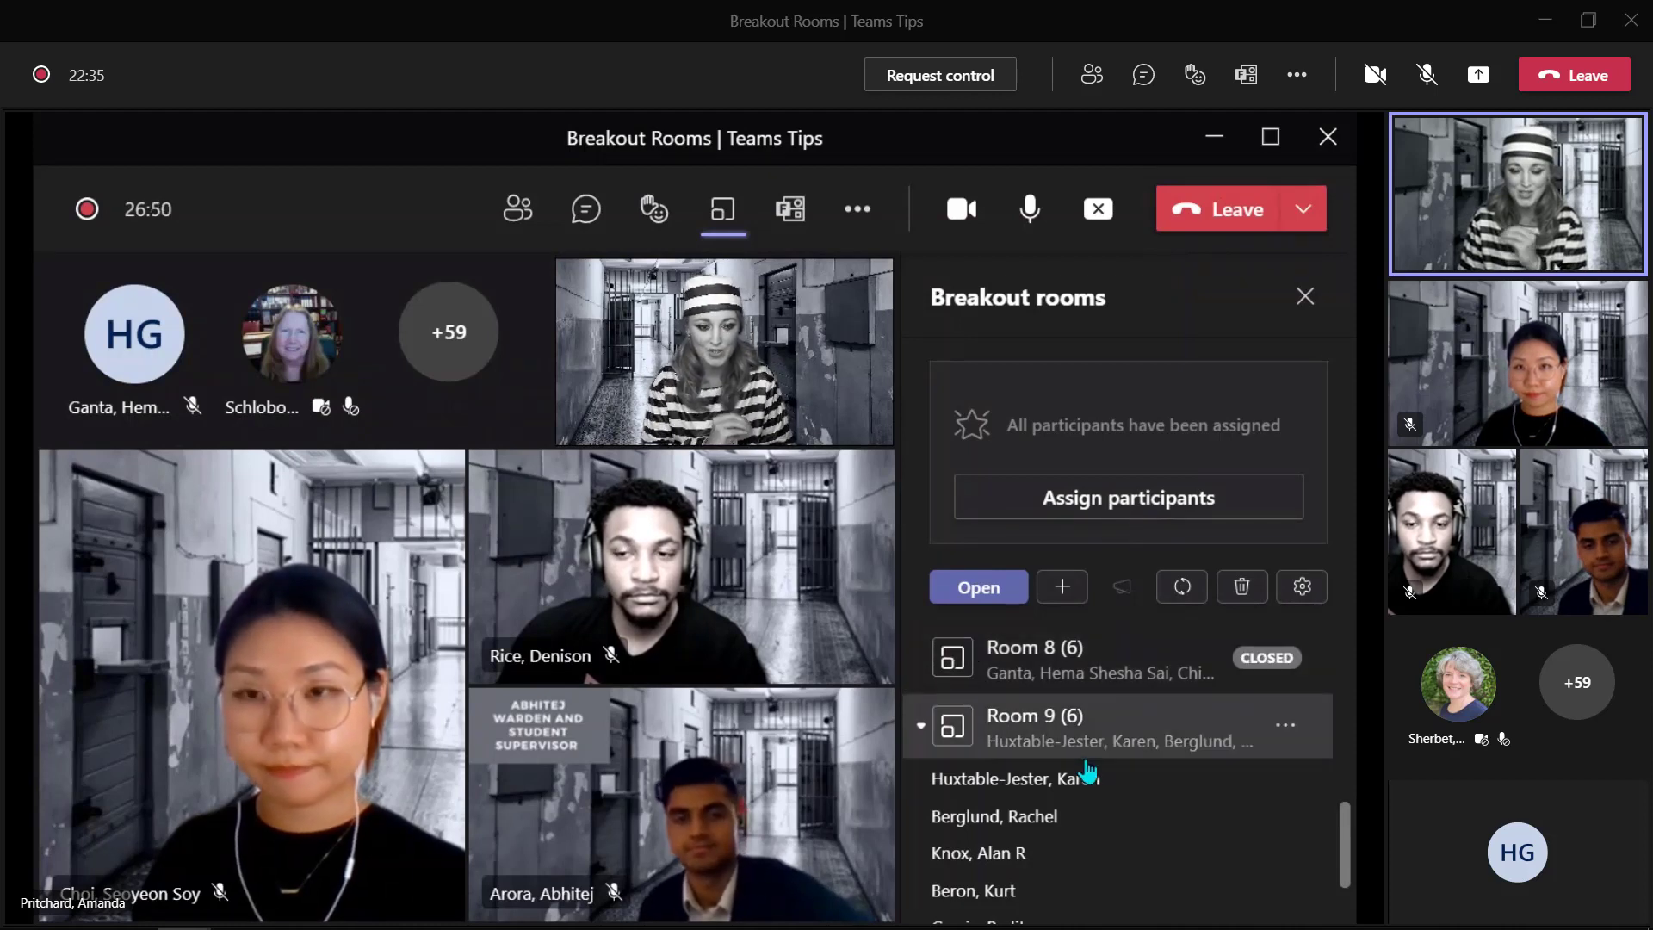
Turn on a 3-minute time limit for the breakout rooms and open all the rooms.
left_click(1300, 587)
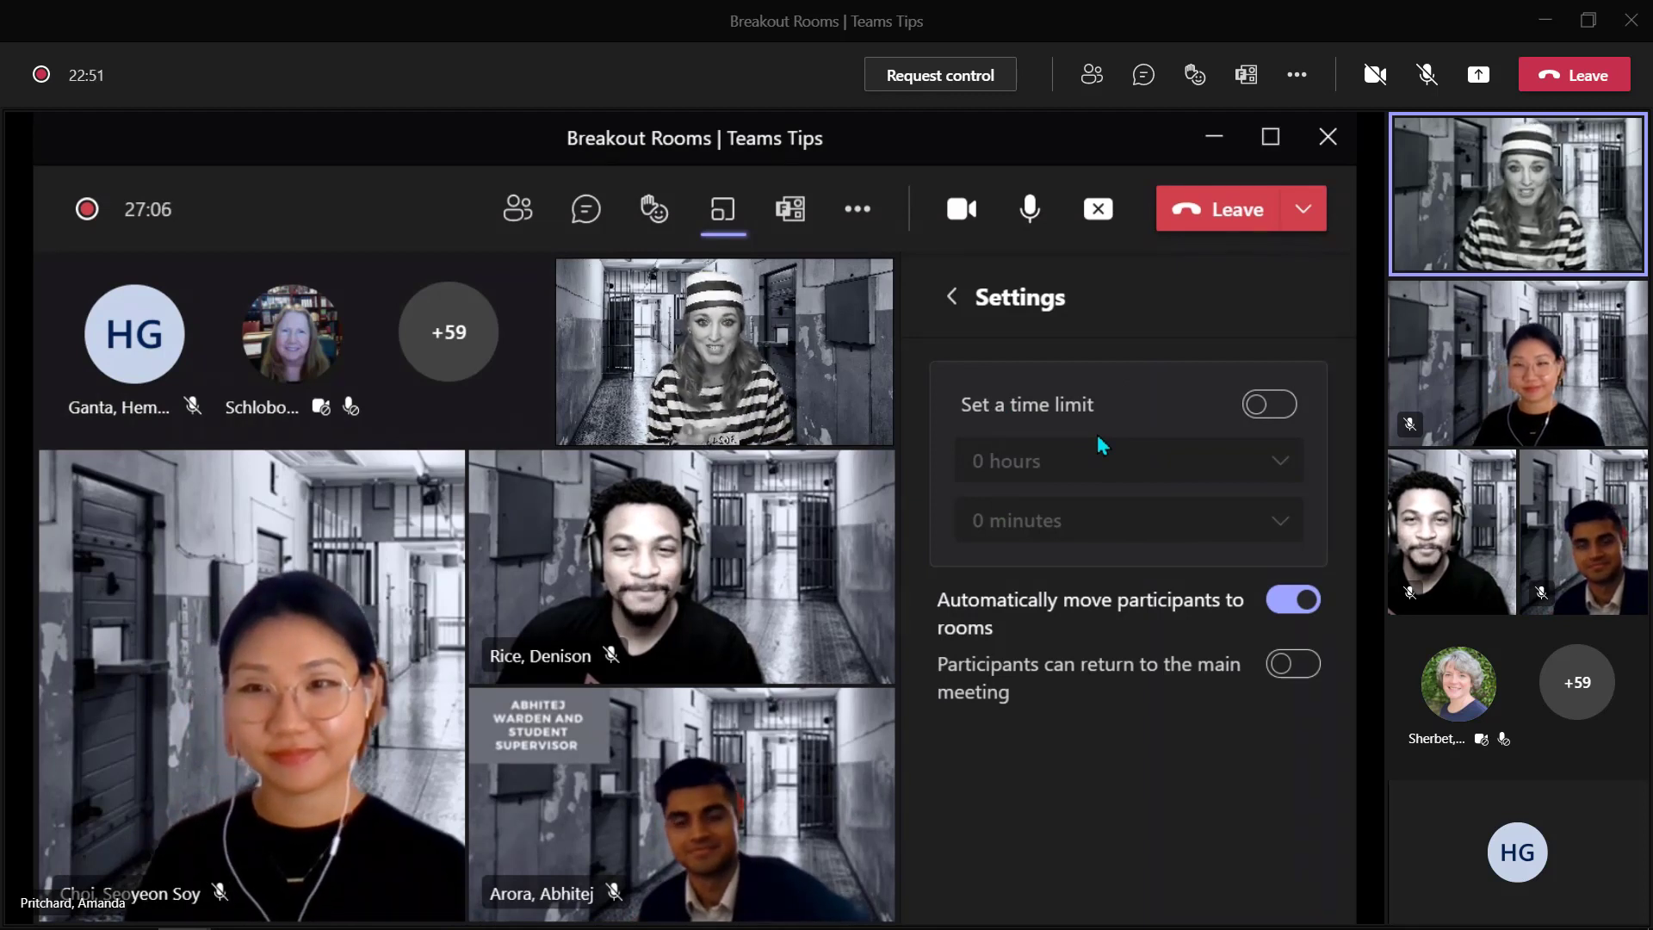
left_click(1266, 403)
left_click(1281, 528)
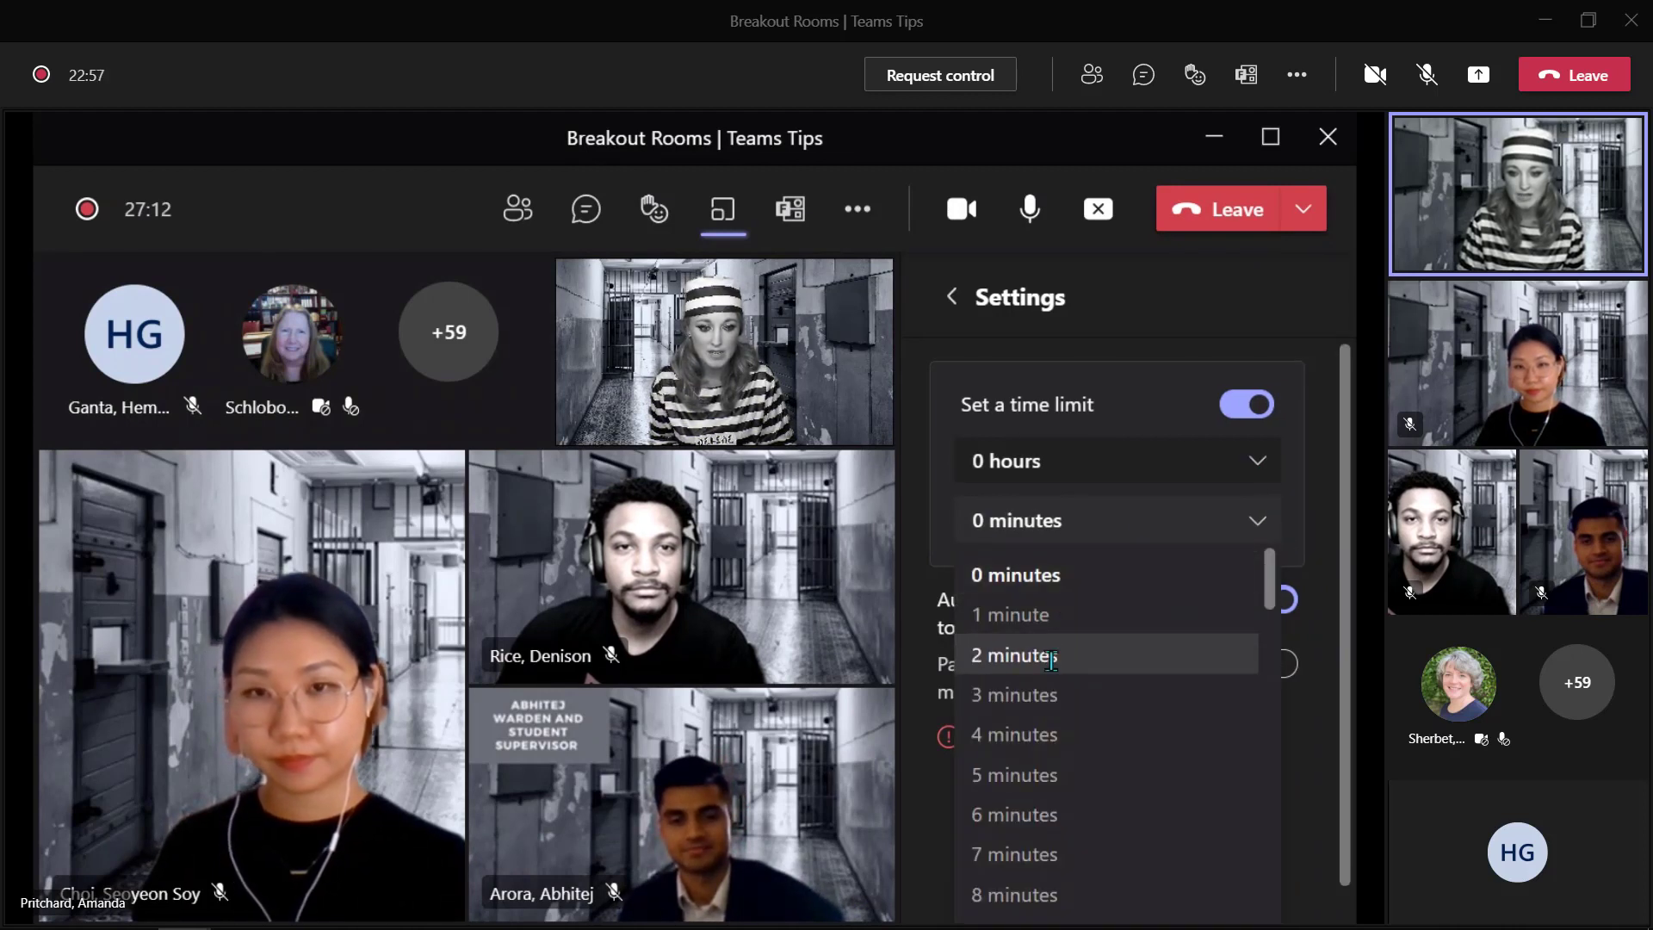
left_click(1044, 694)
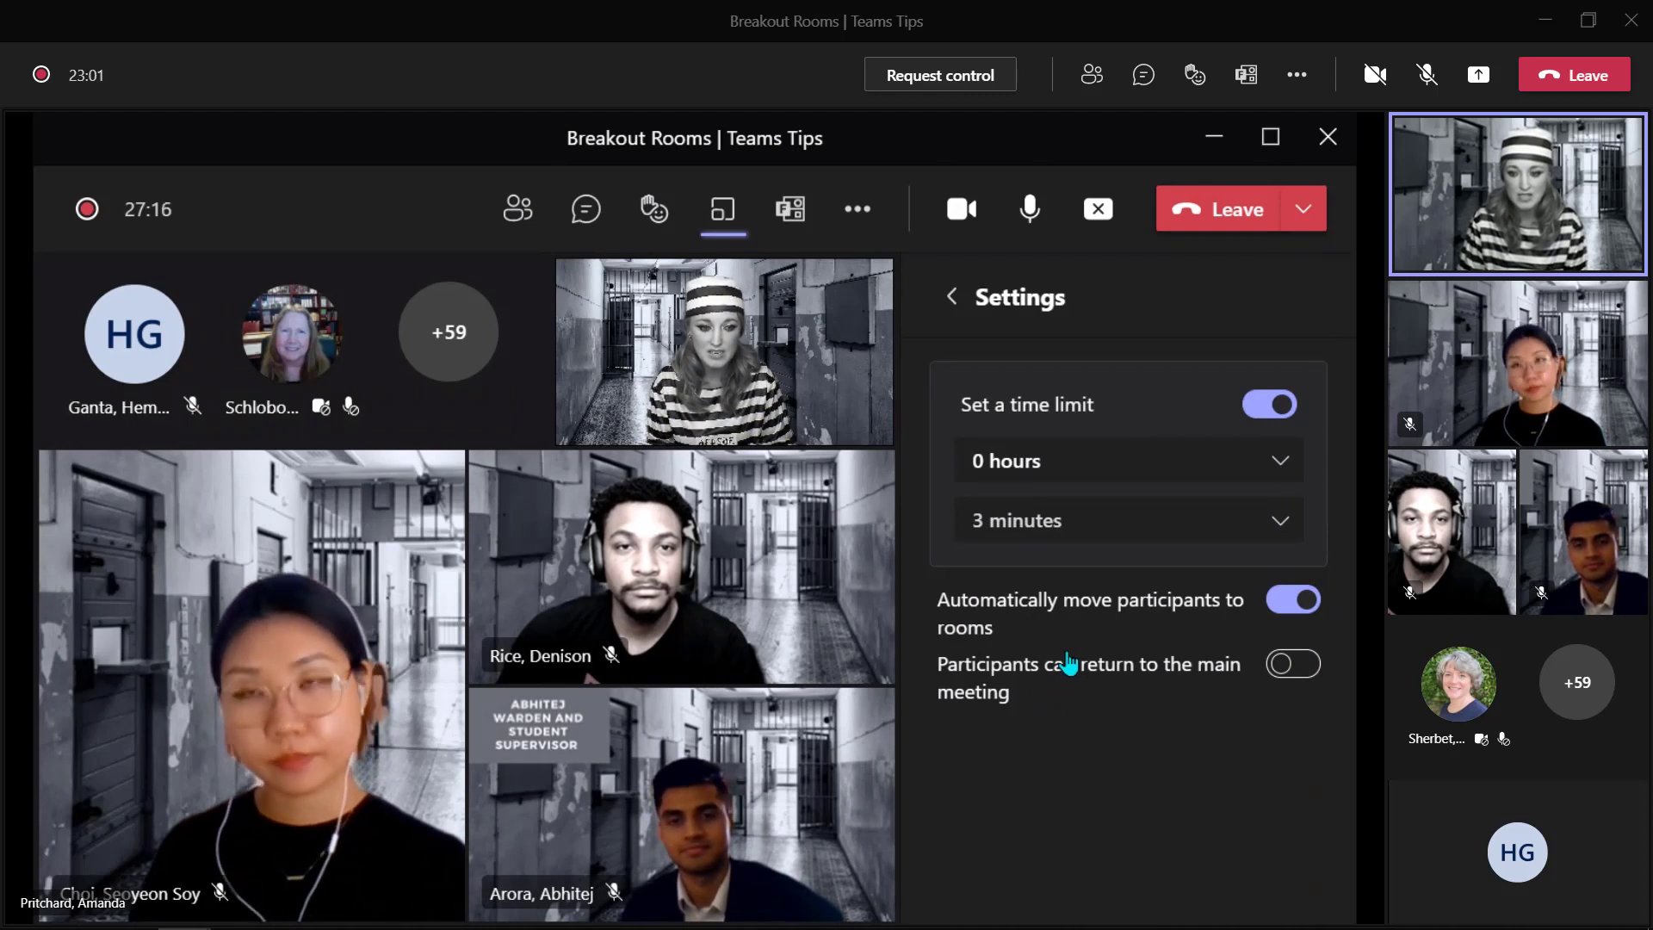
left_click(953, 297)
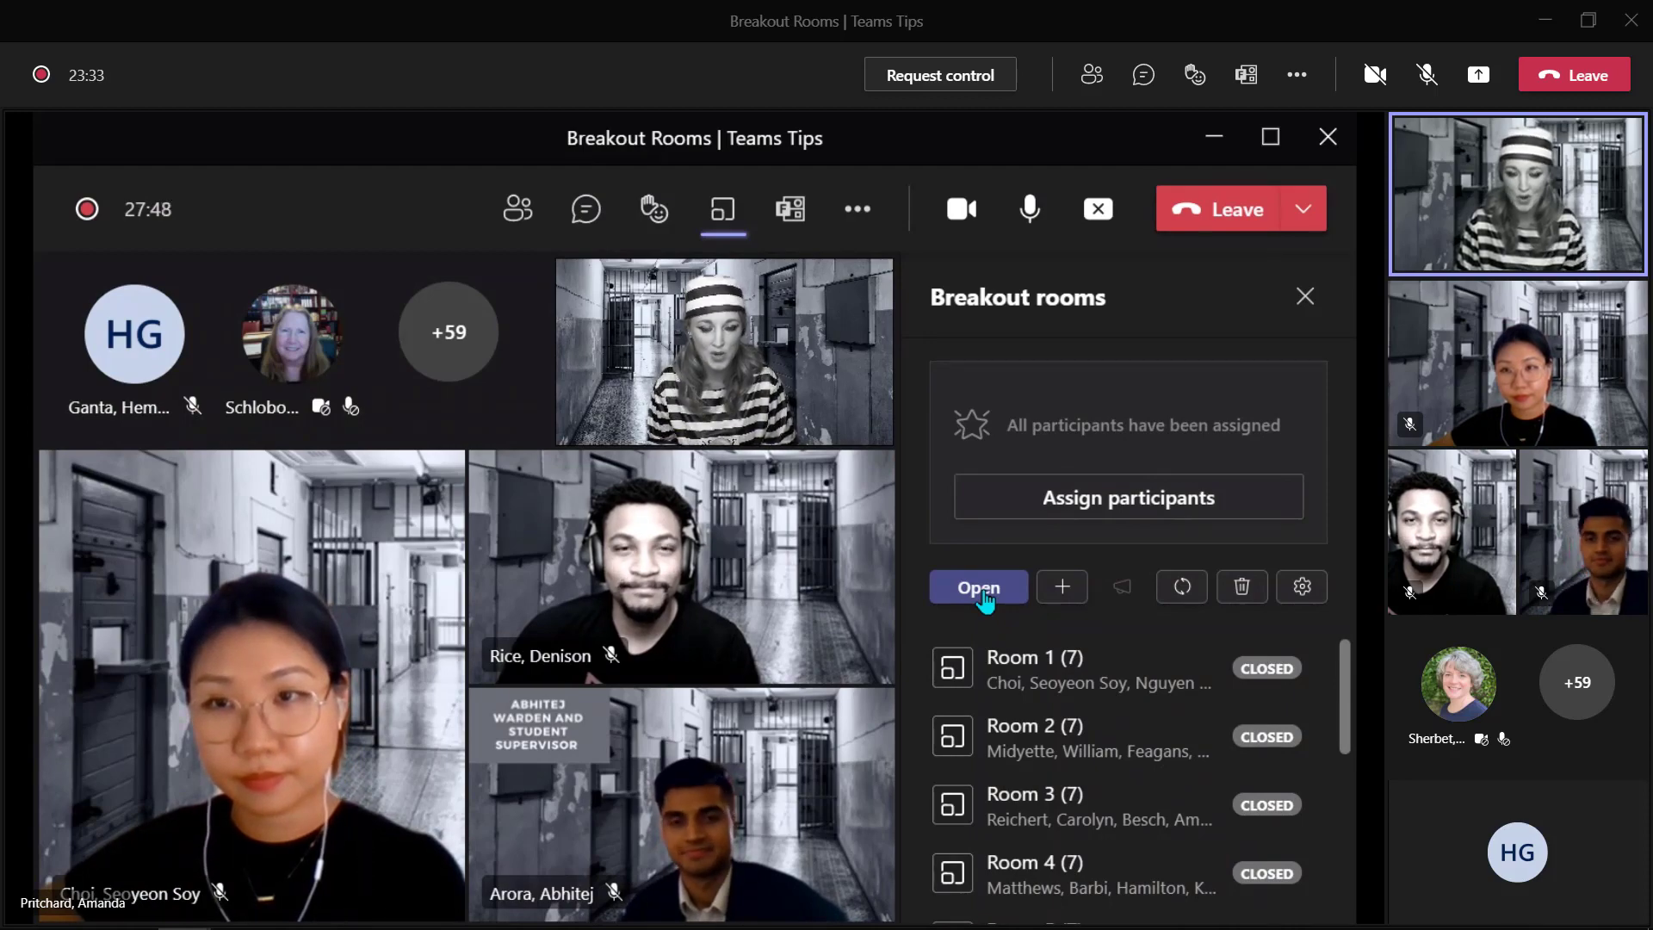
left_click(981, 592)
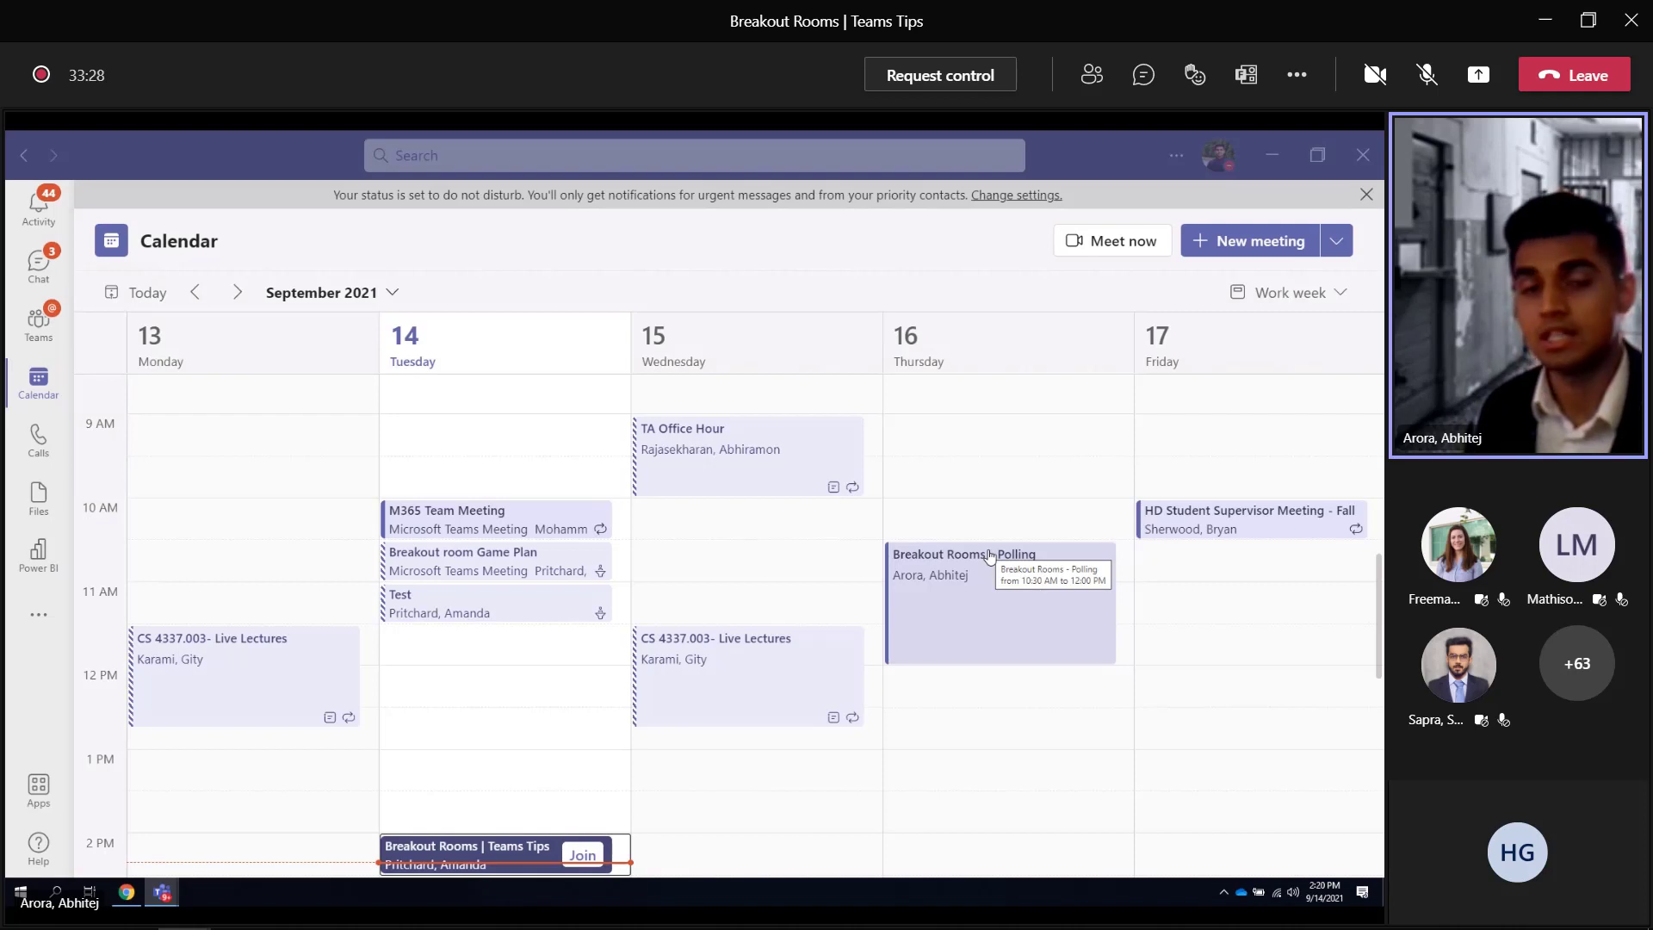
Add the Forms app as a tab in the chat of Thursday's "Breakout Rooms - Polling" meeting.
left_click(1001, 618)
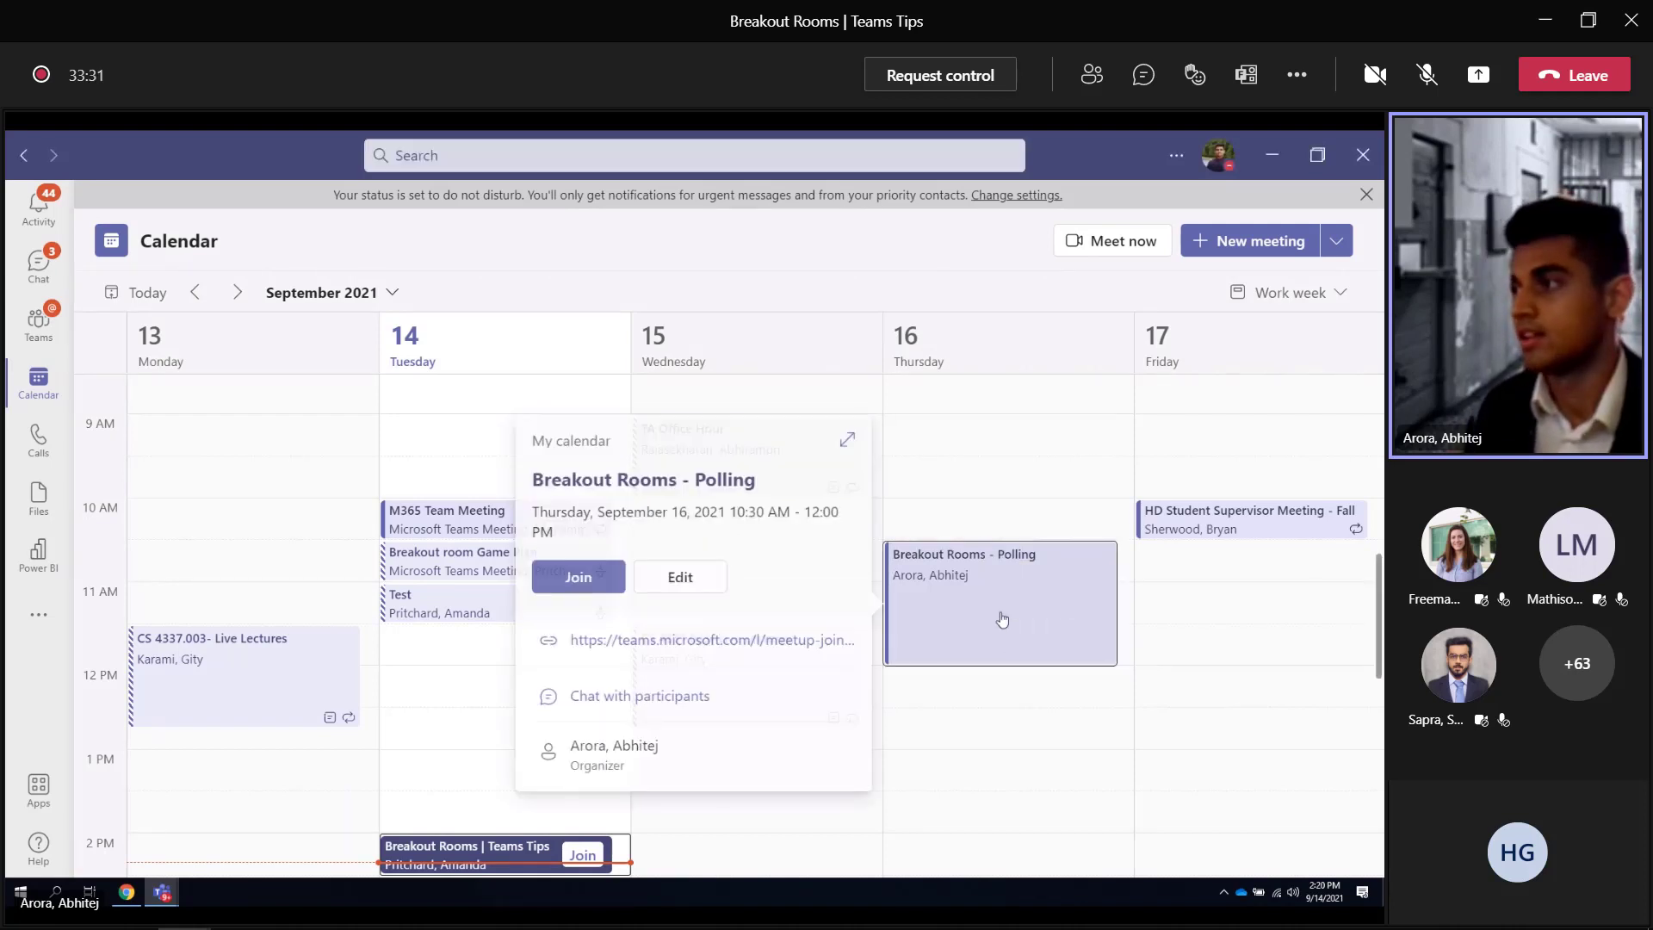
left_click(675, 708)
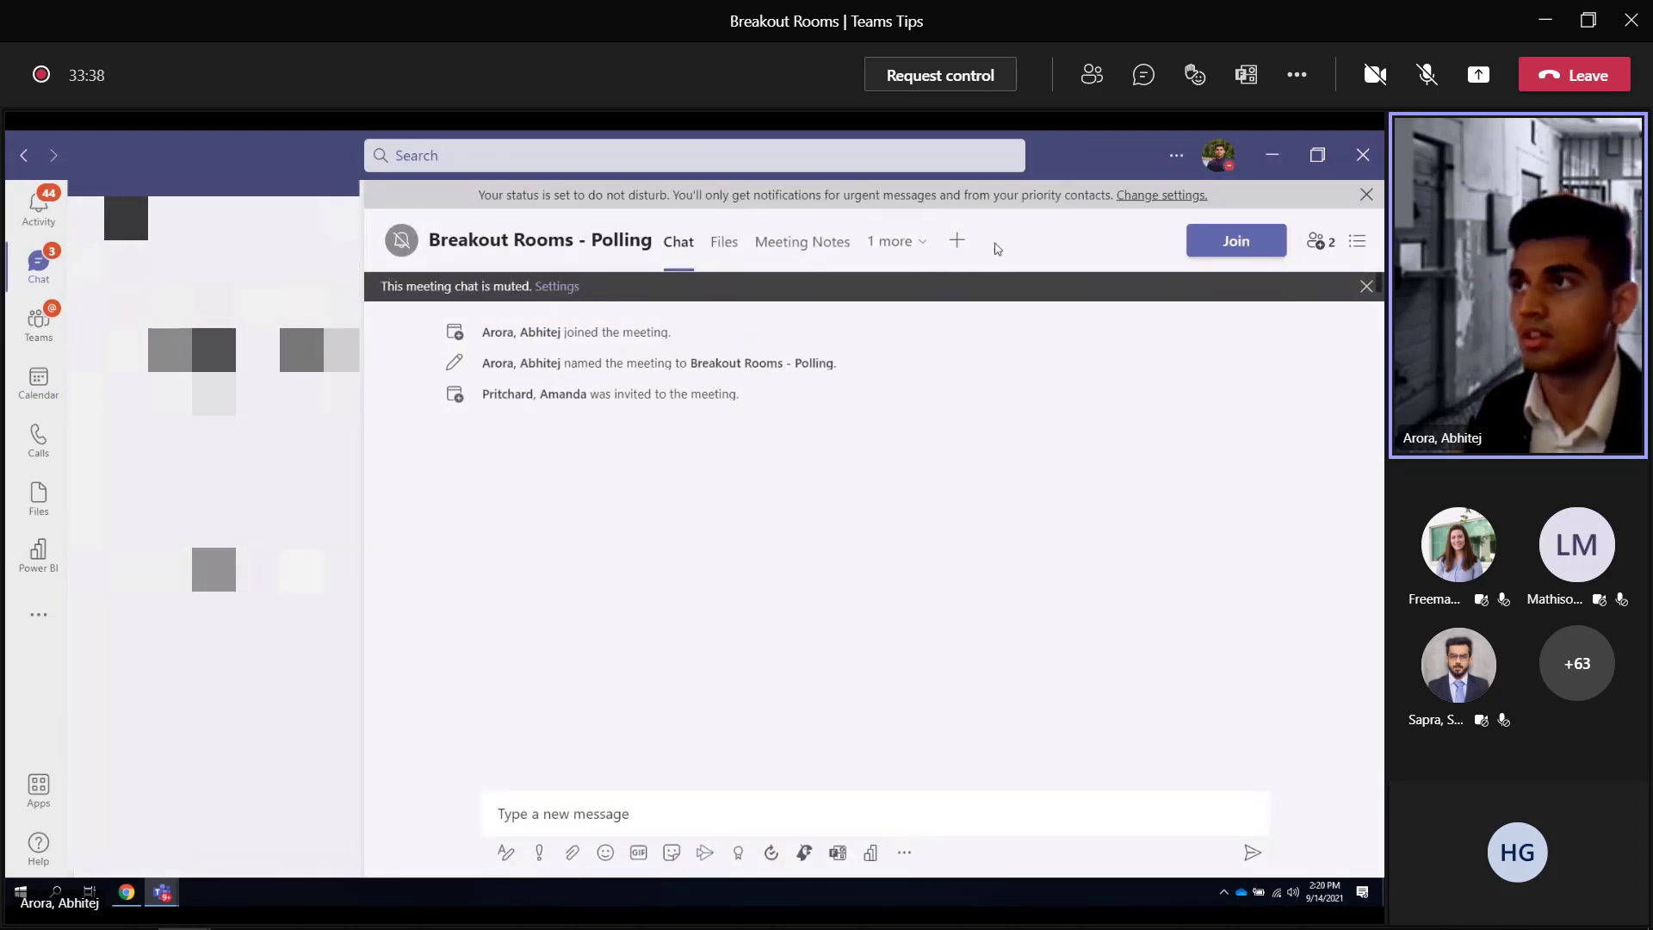
left_click(957, 241)
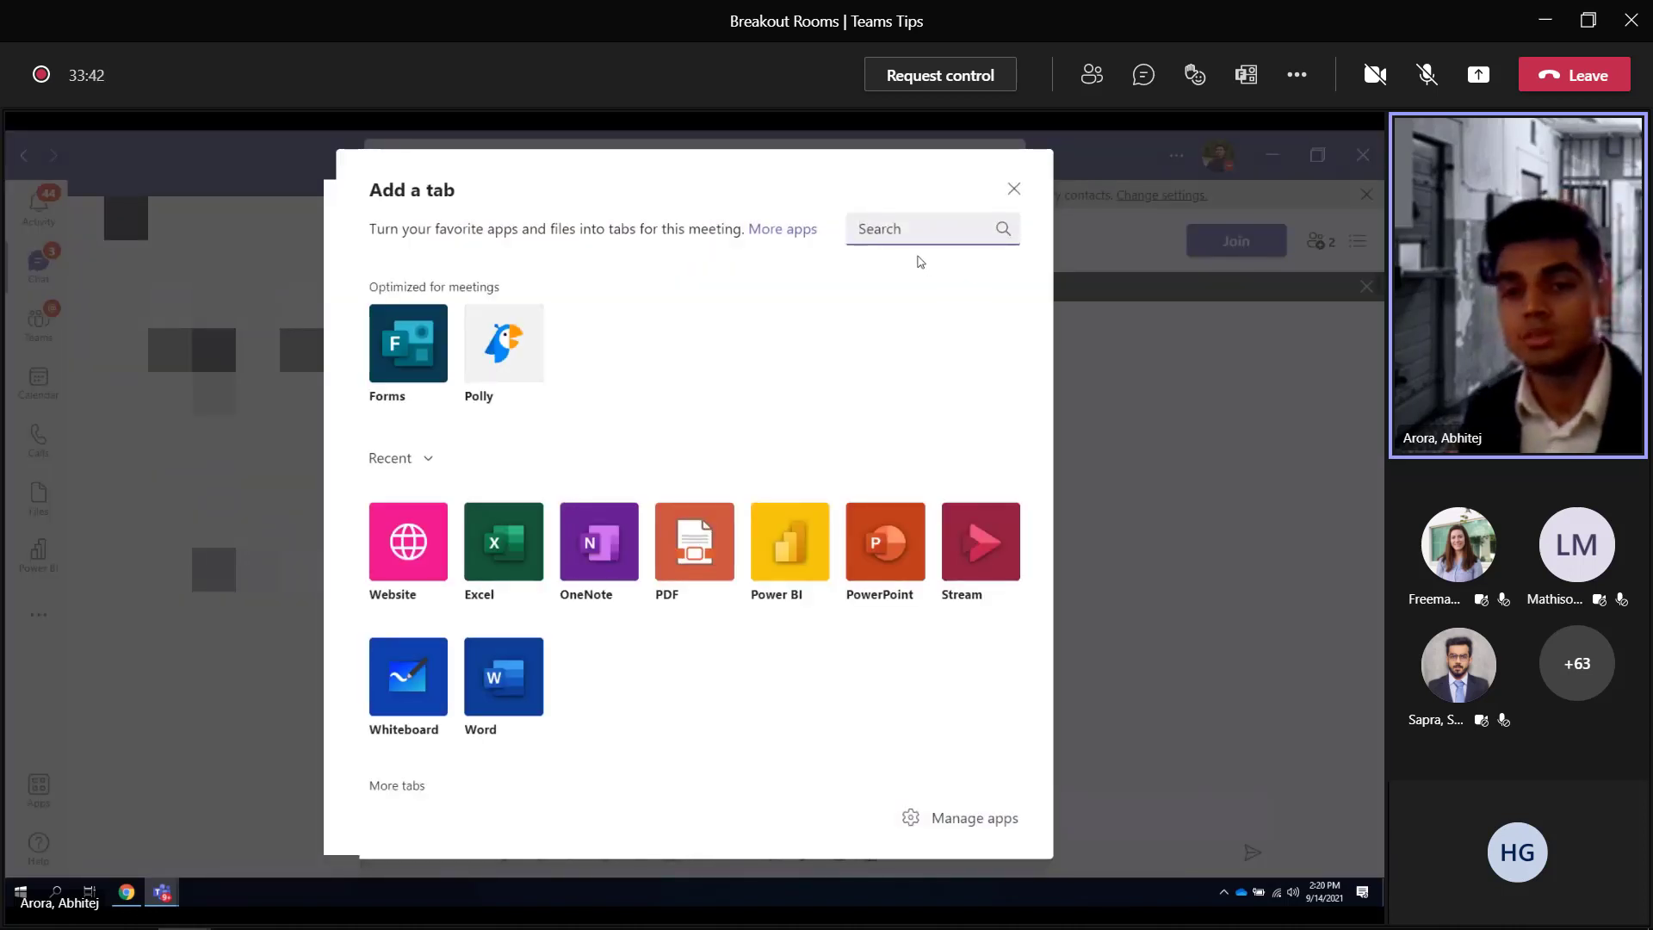
left_click(416, 333)
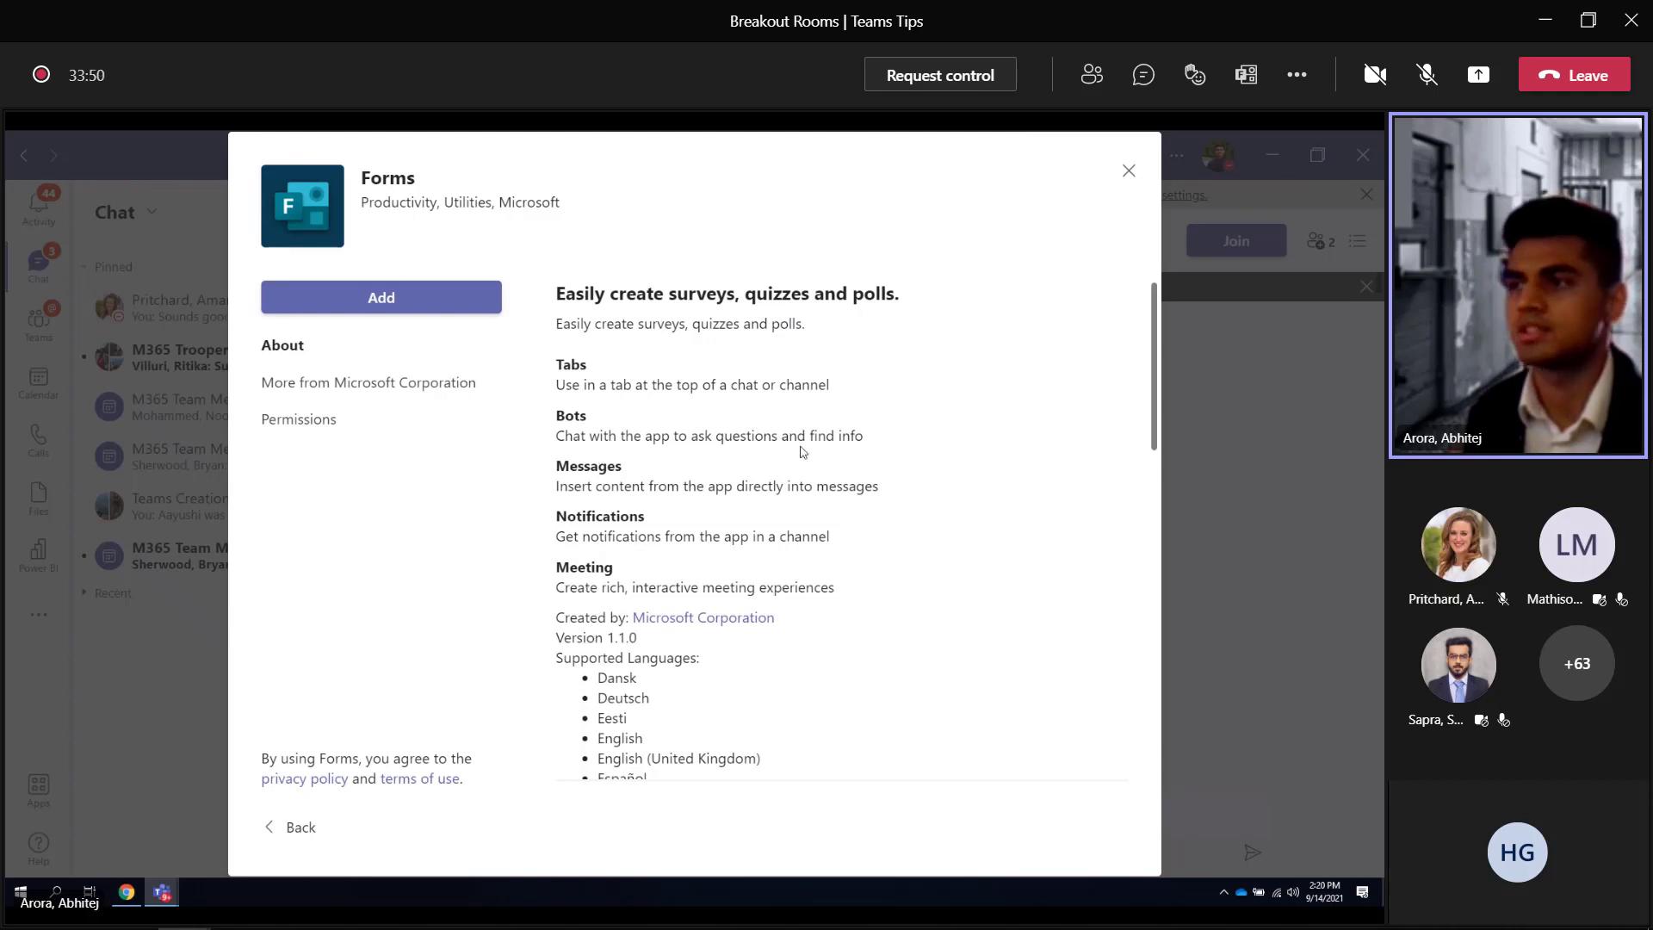
scroll(793, 472, "down", 1)
scroll(793, 472, "up", 1)
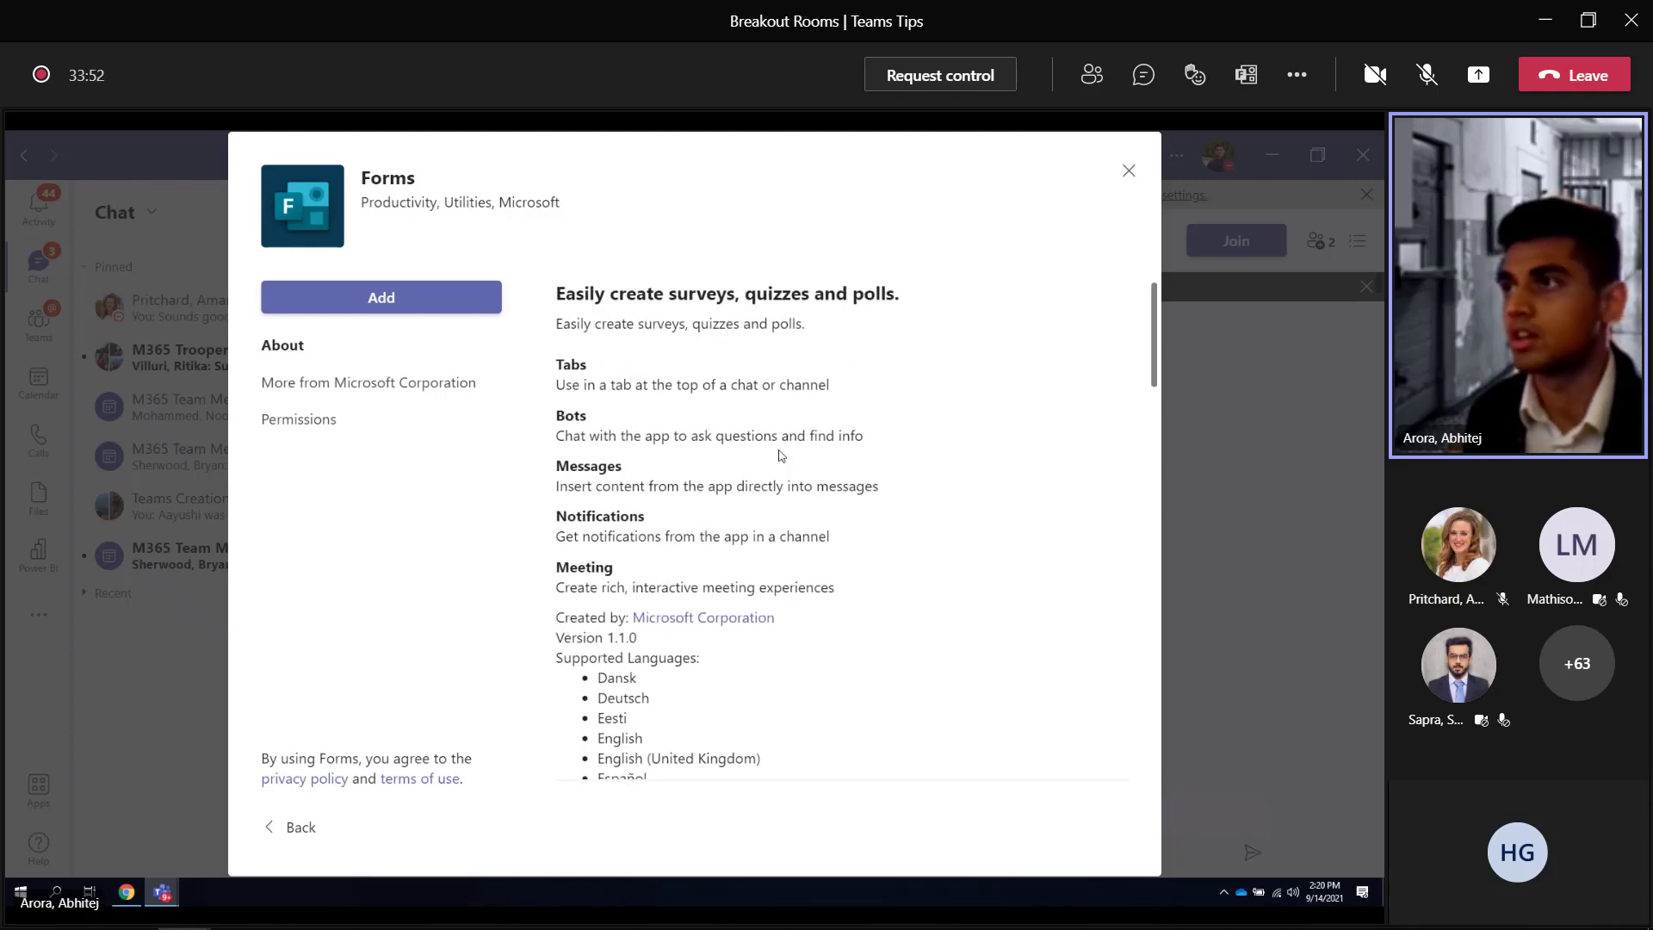
left_click(433, 312)
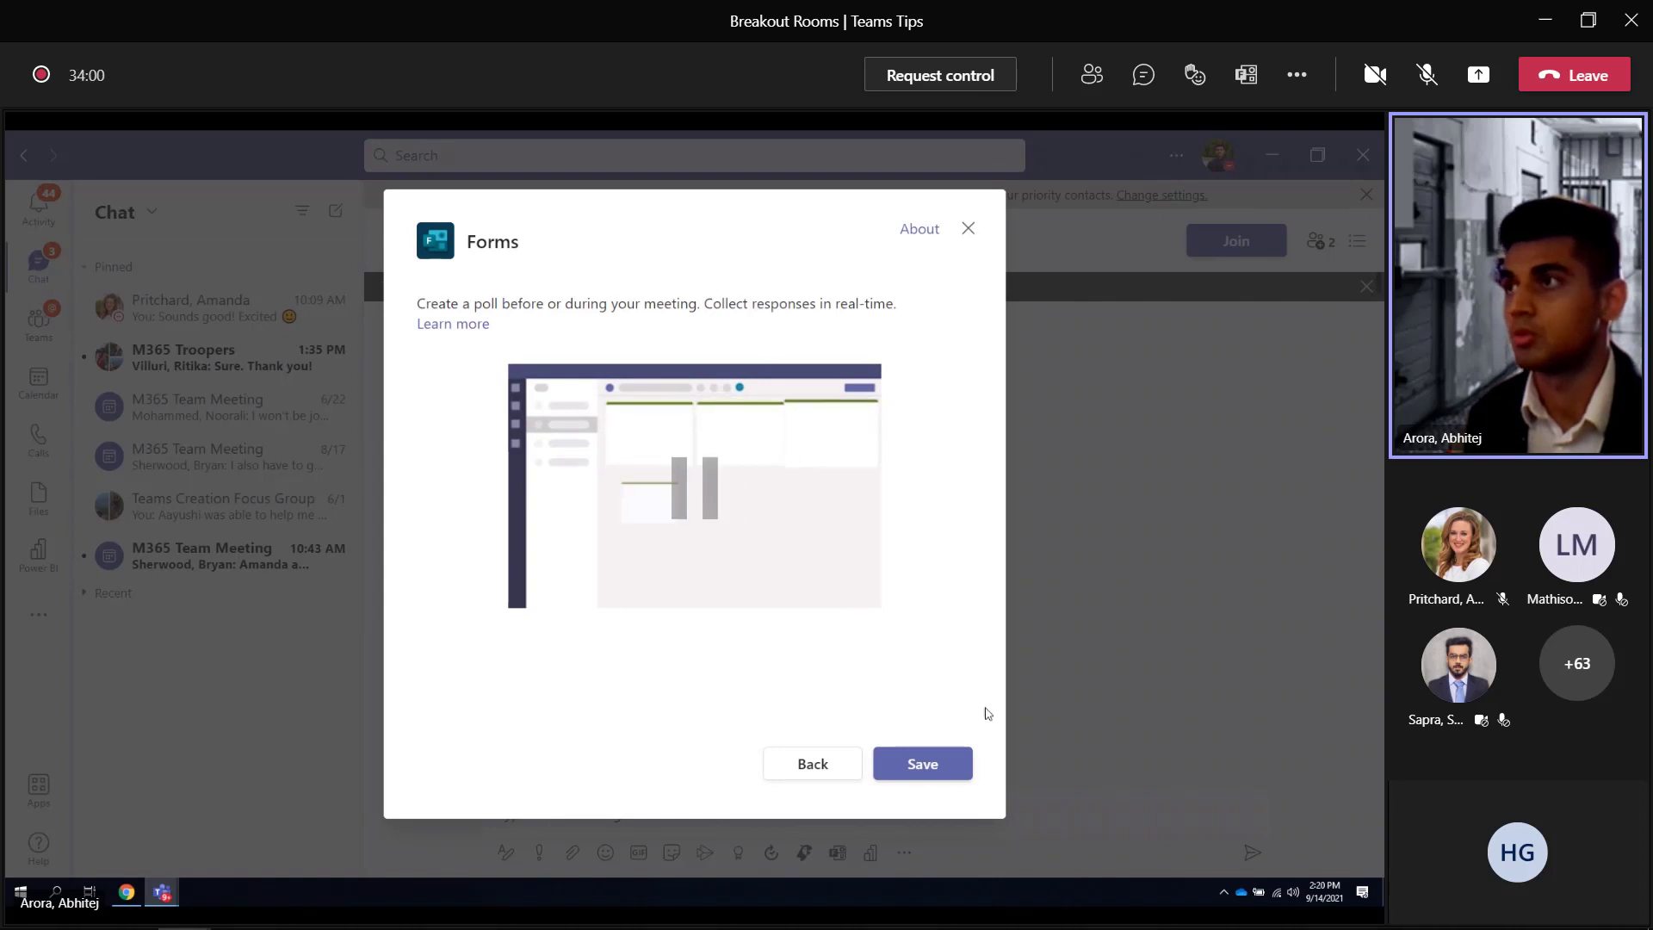
left_click(916, 764)
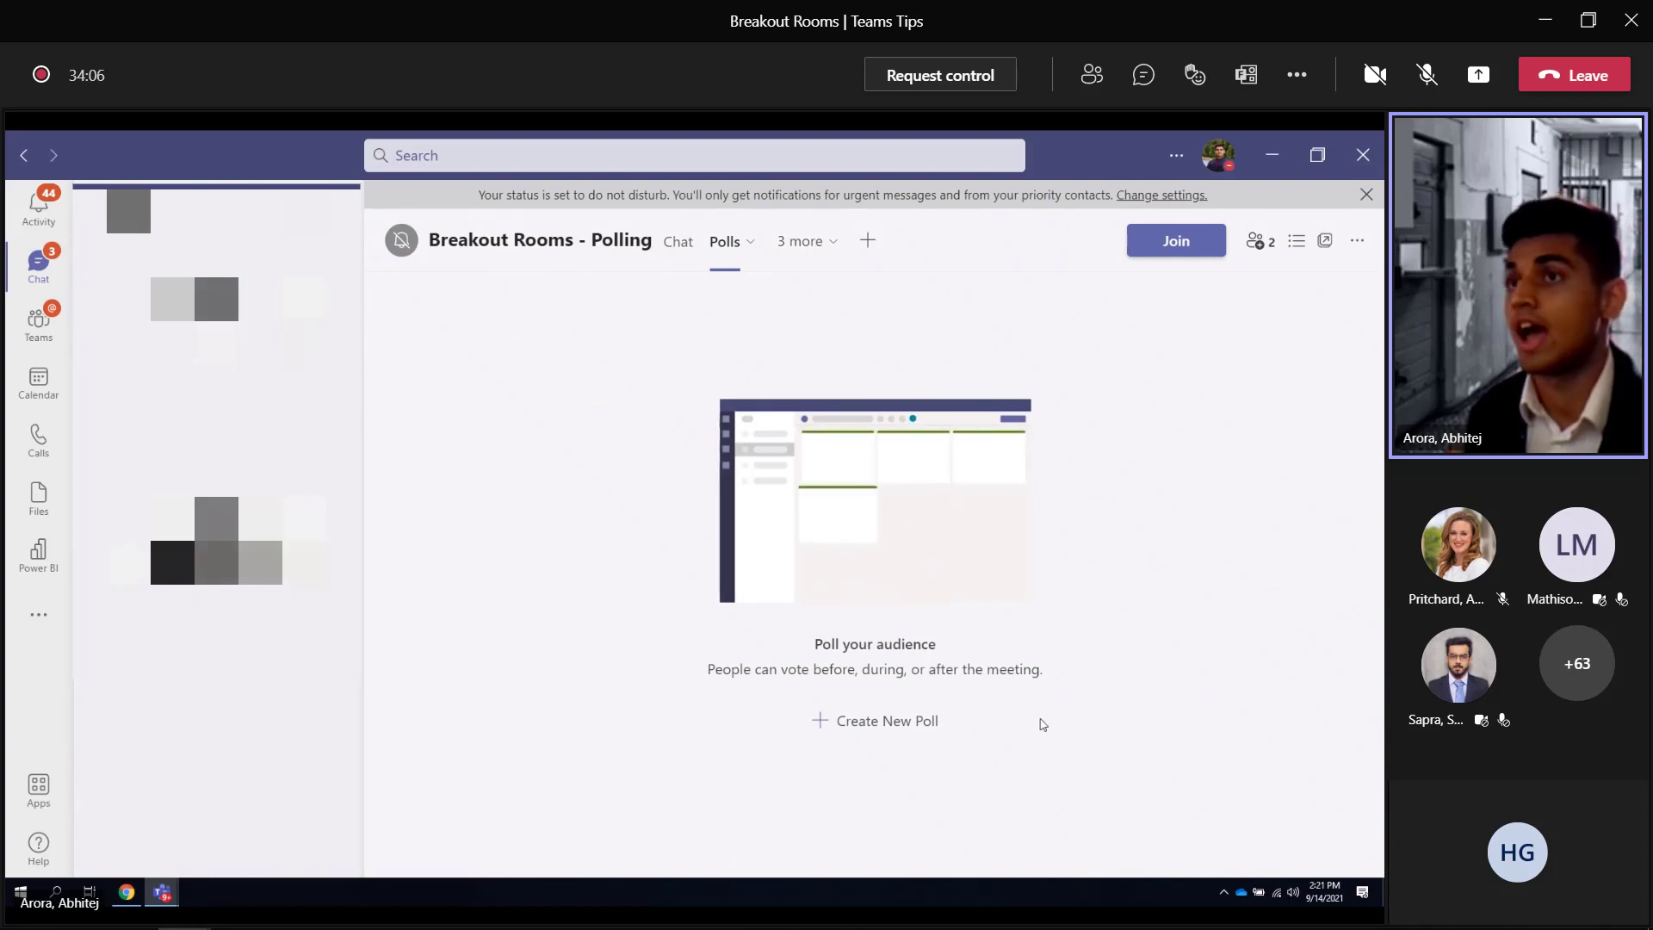
Create a new multiple choice poll with the question "What is the best prison food".
left_click(903, 712)
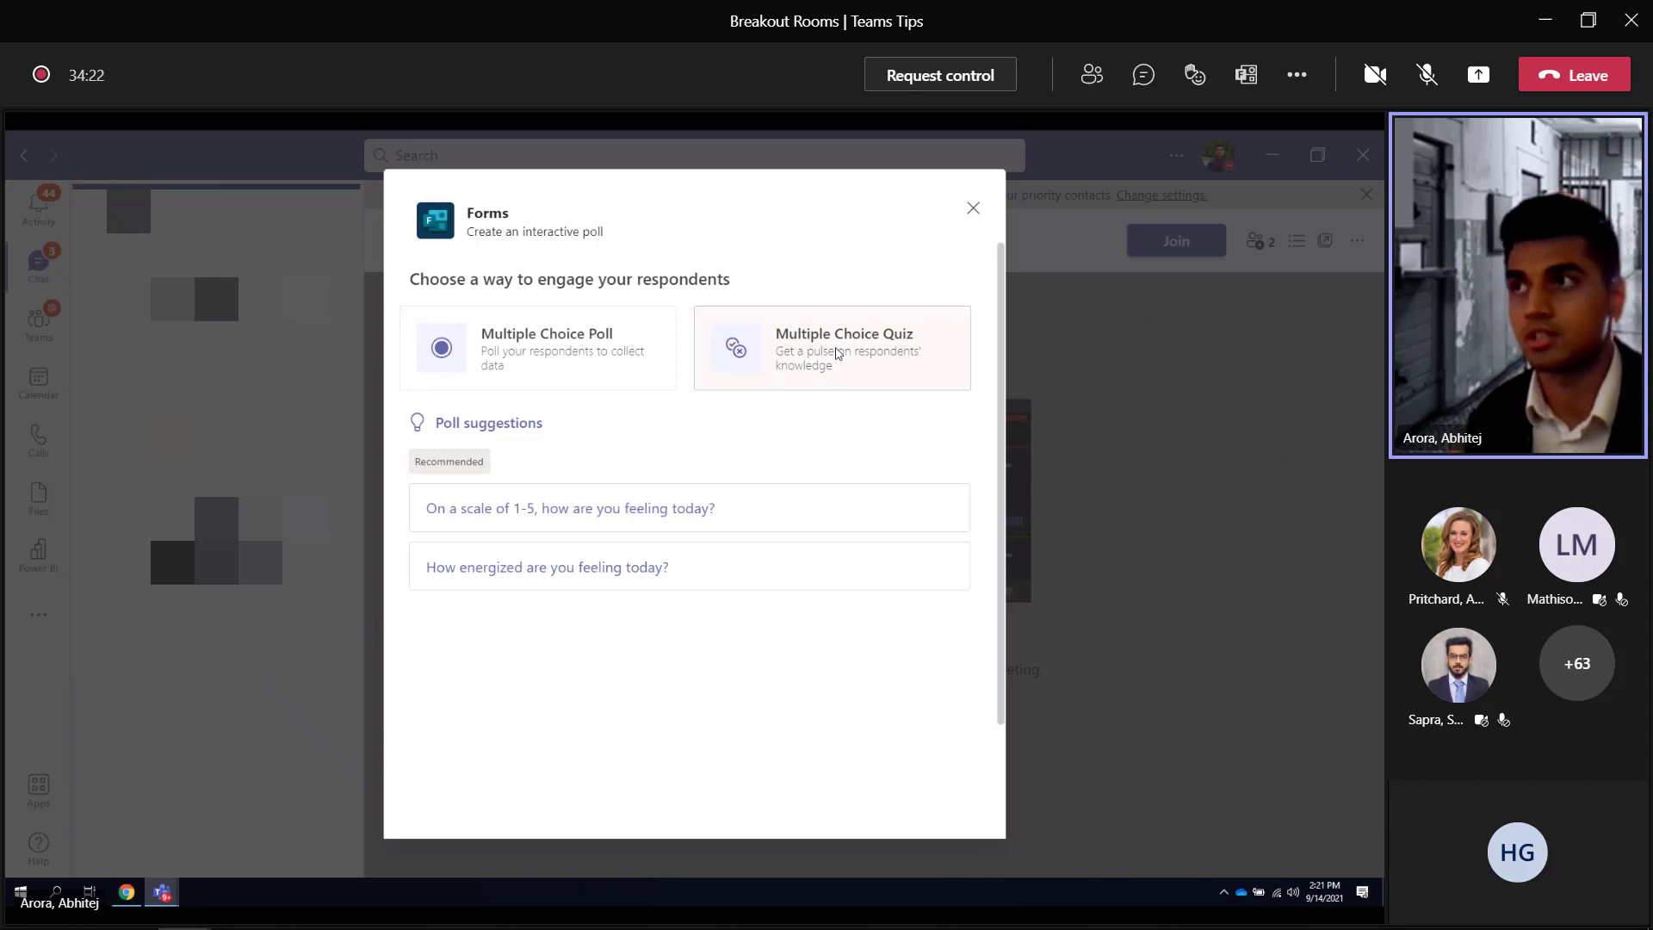
left_click(548, 354)
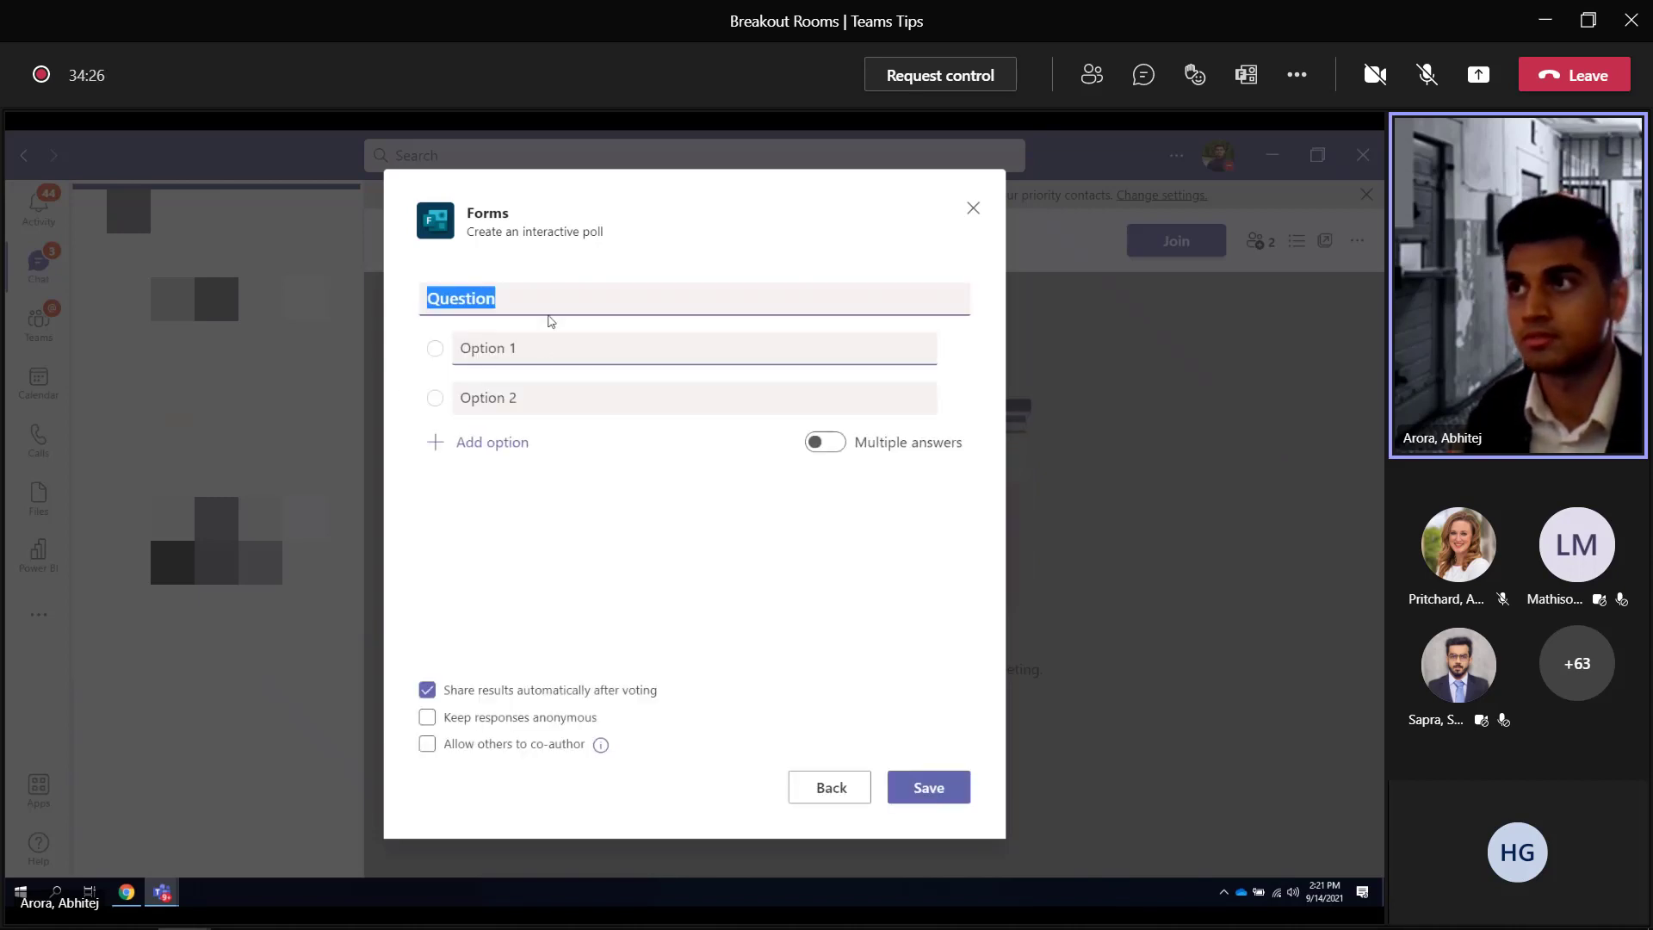
left_click(547, 306)
double_click(549, 305)
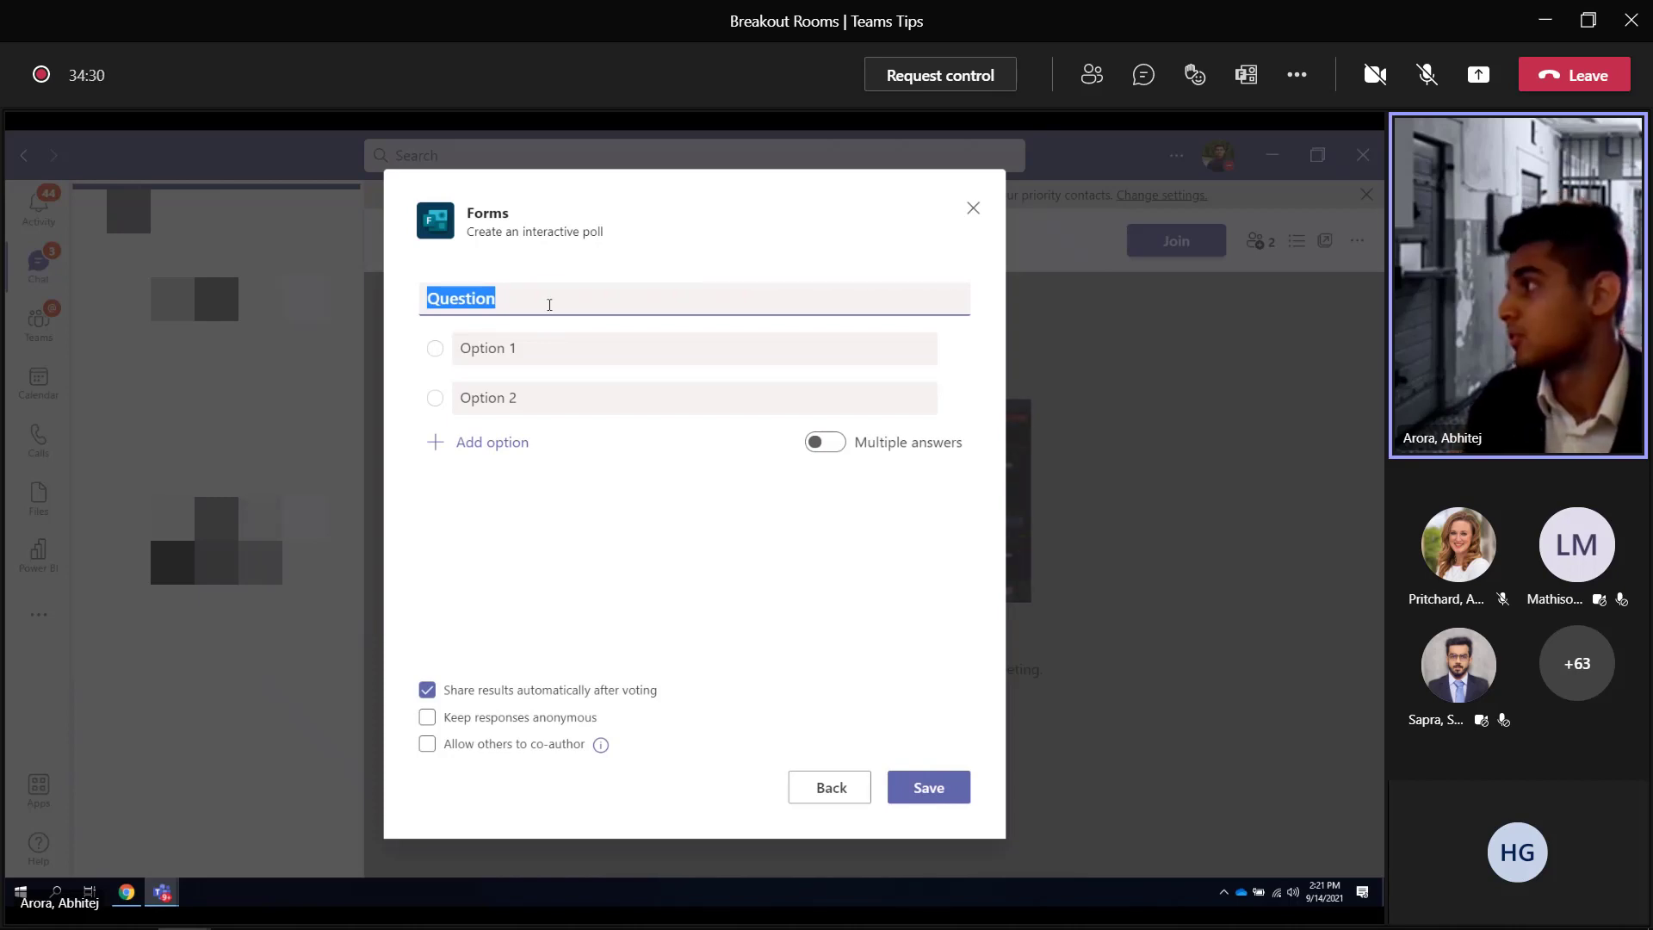
type("Wha")
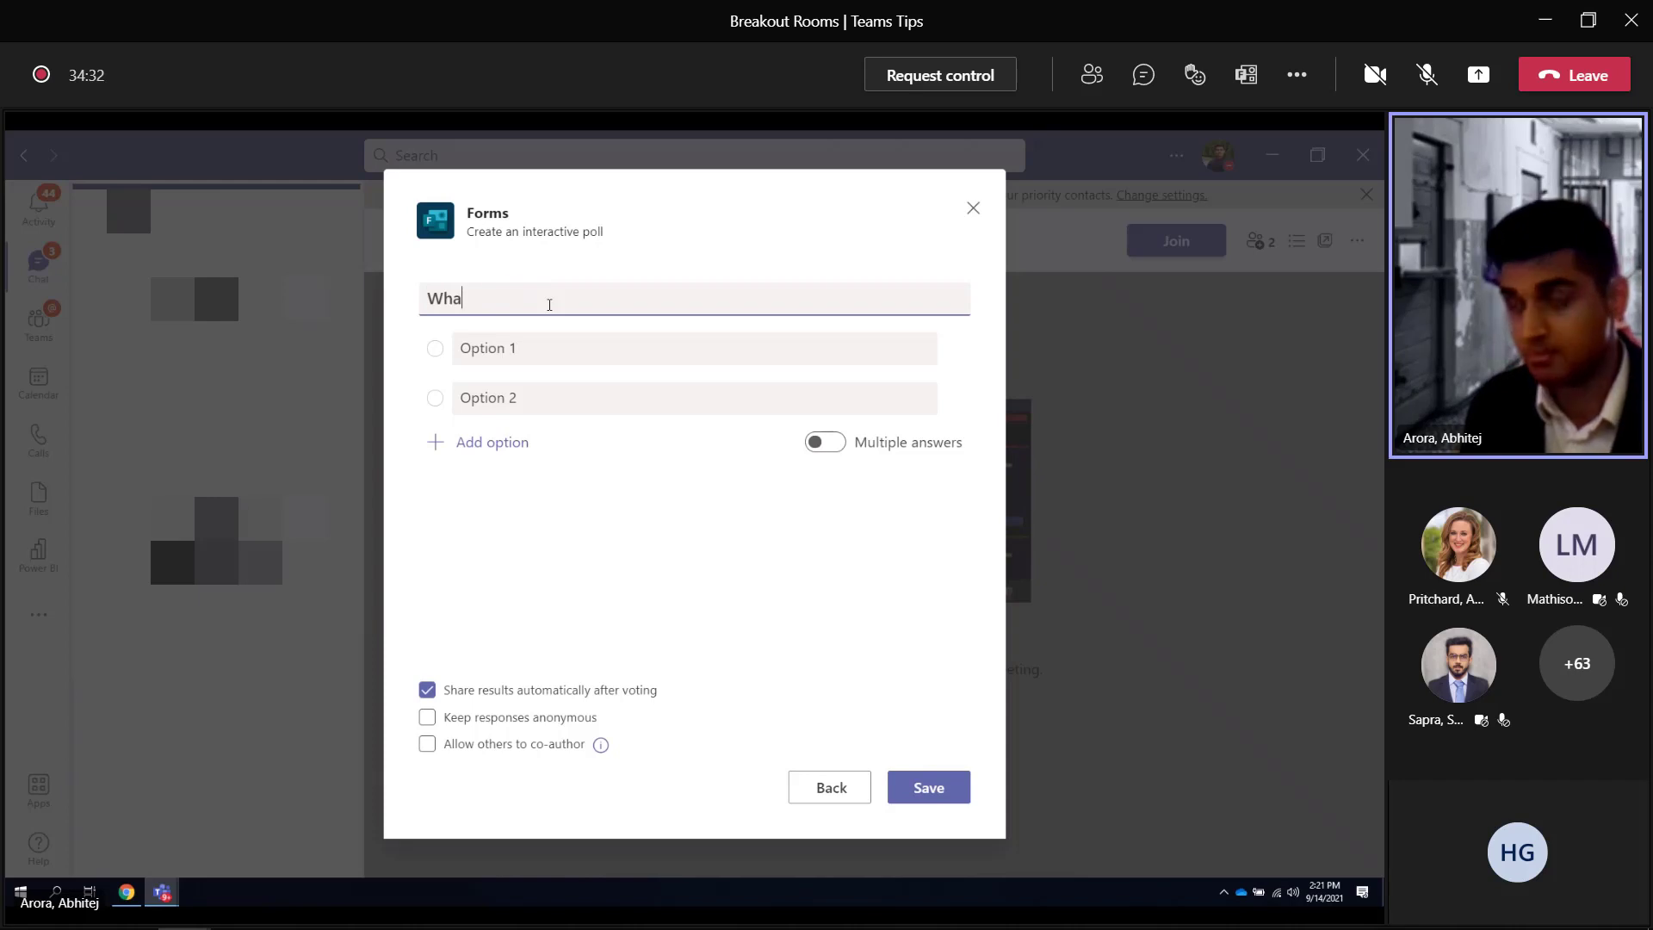
type("t is the best prison food")
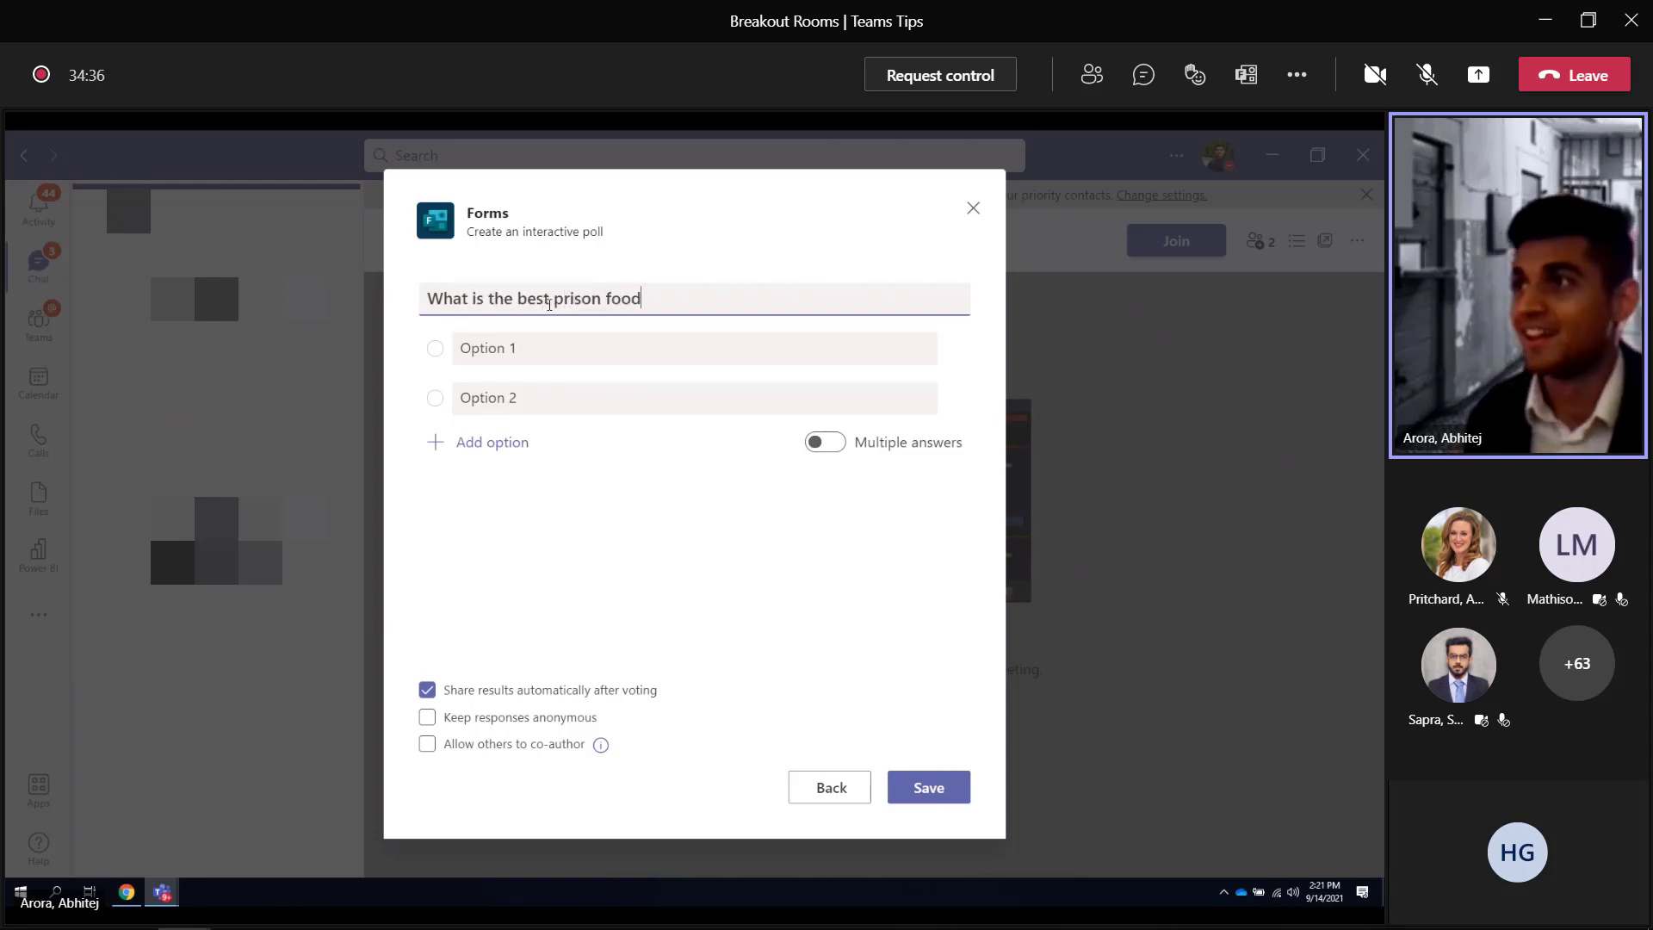
Enter "Slop" and "Gruel" as the poll's two answer options and save the poll.
left_click(546, 347)
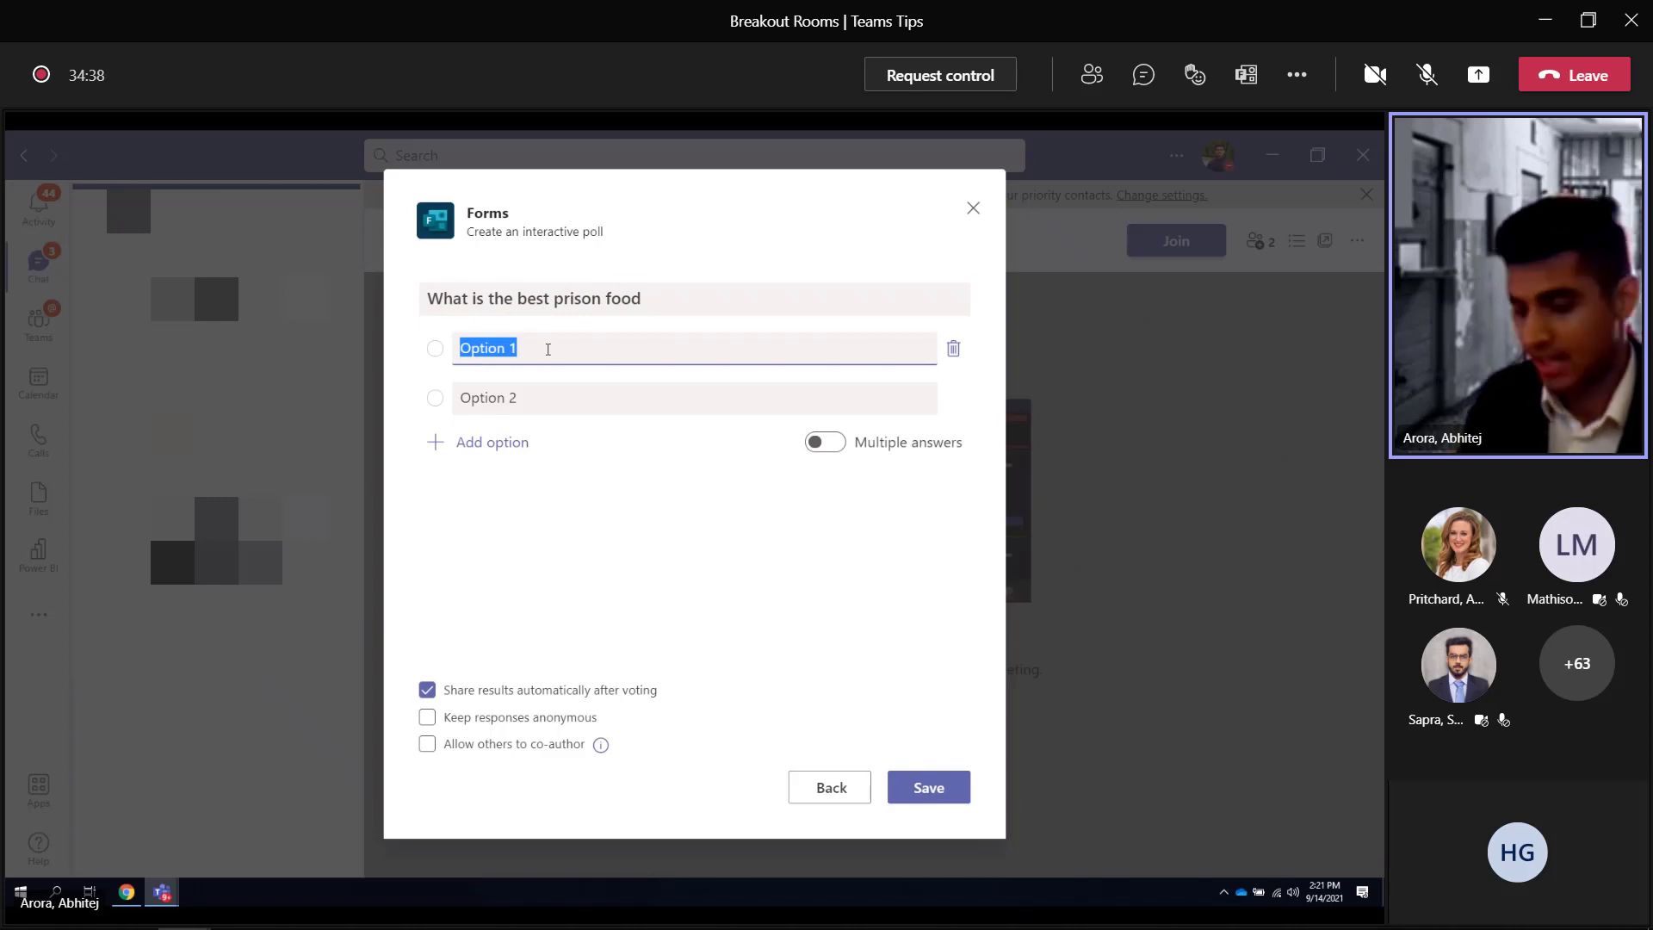
type("Slop")
left_click(563, 405)
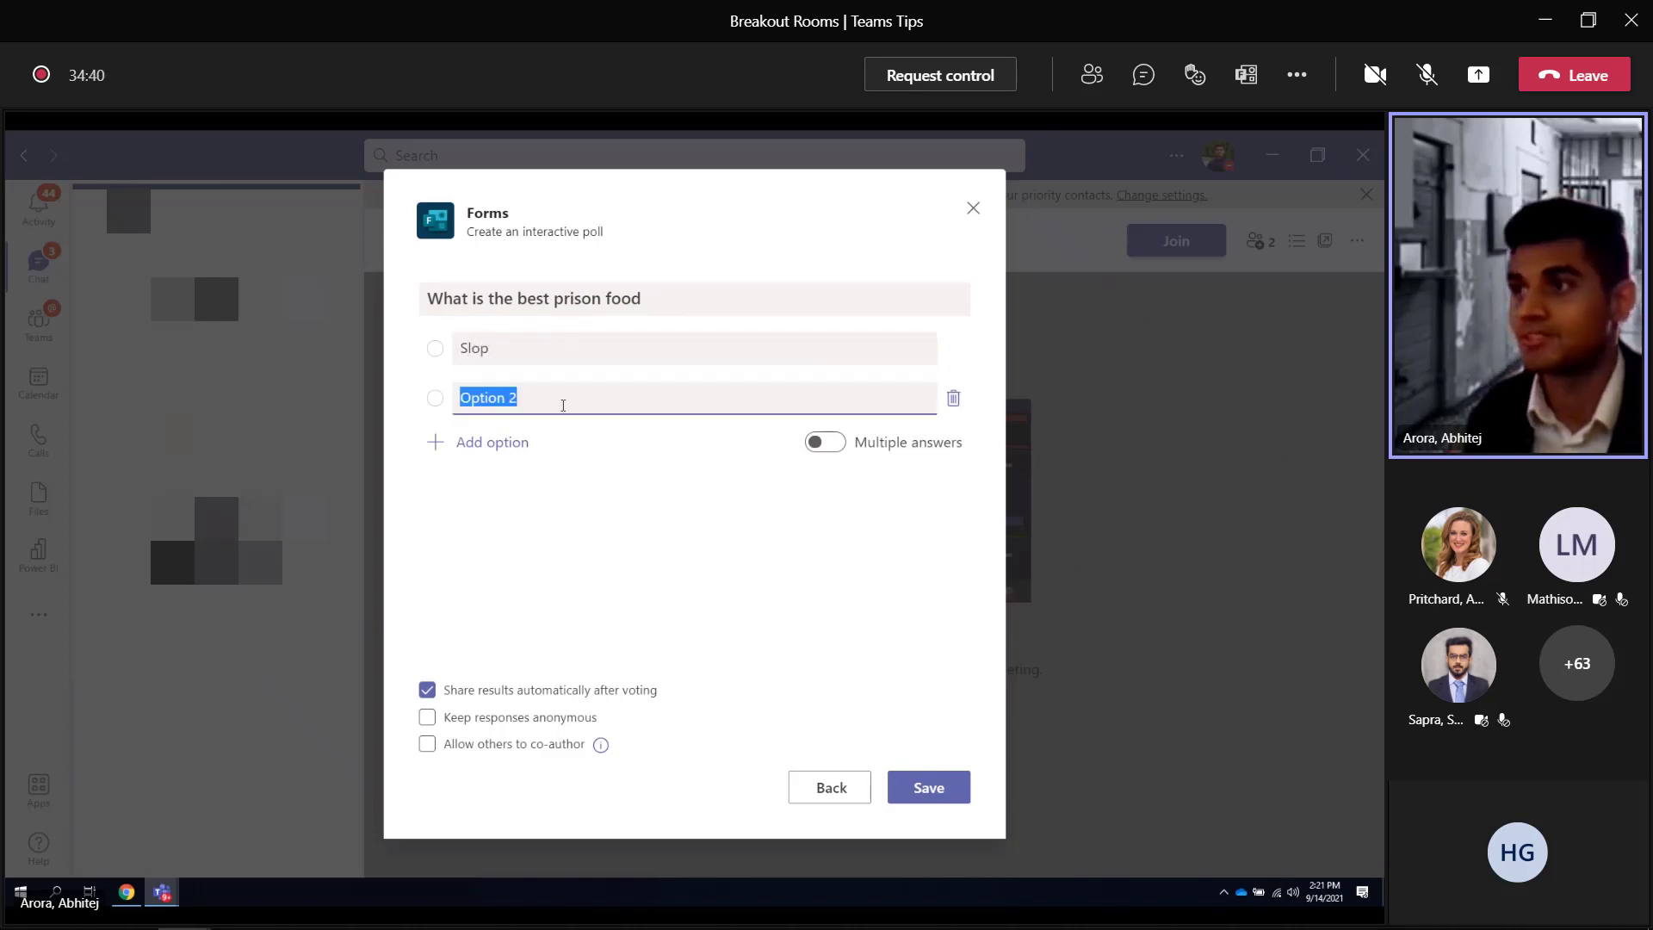
type("Gruel")
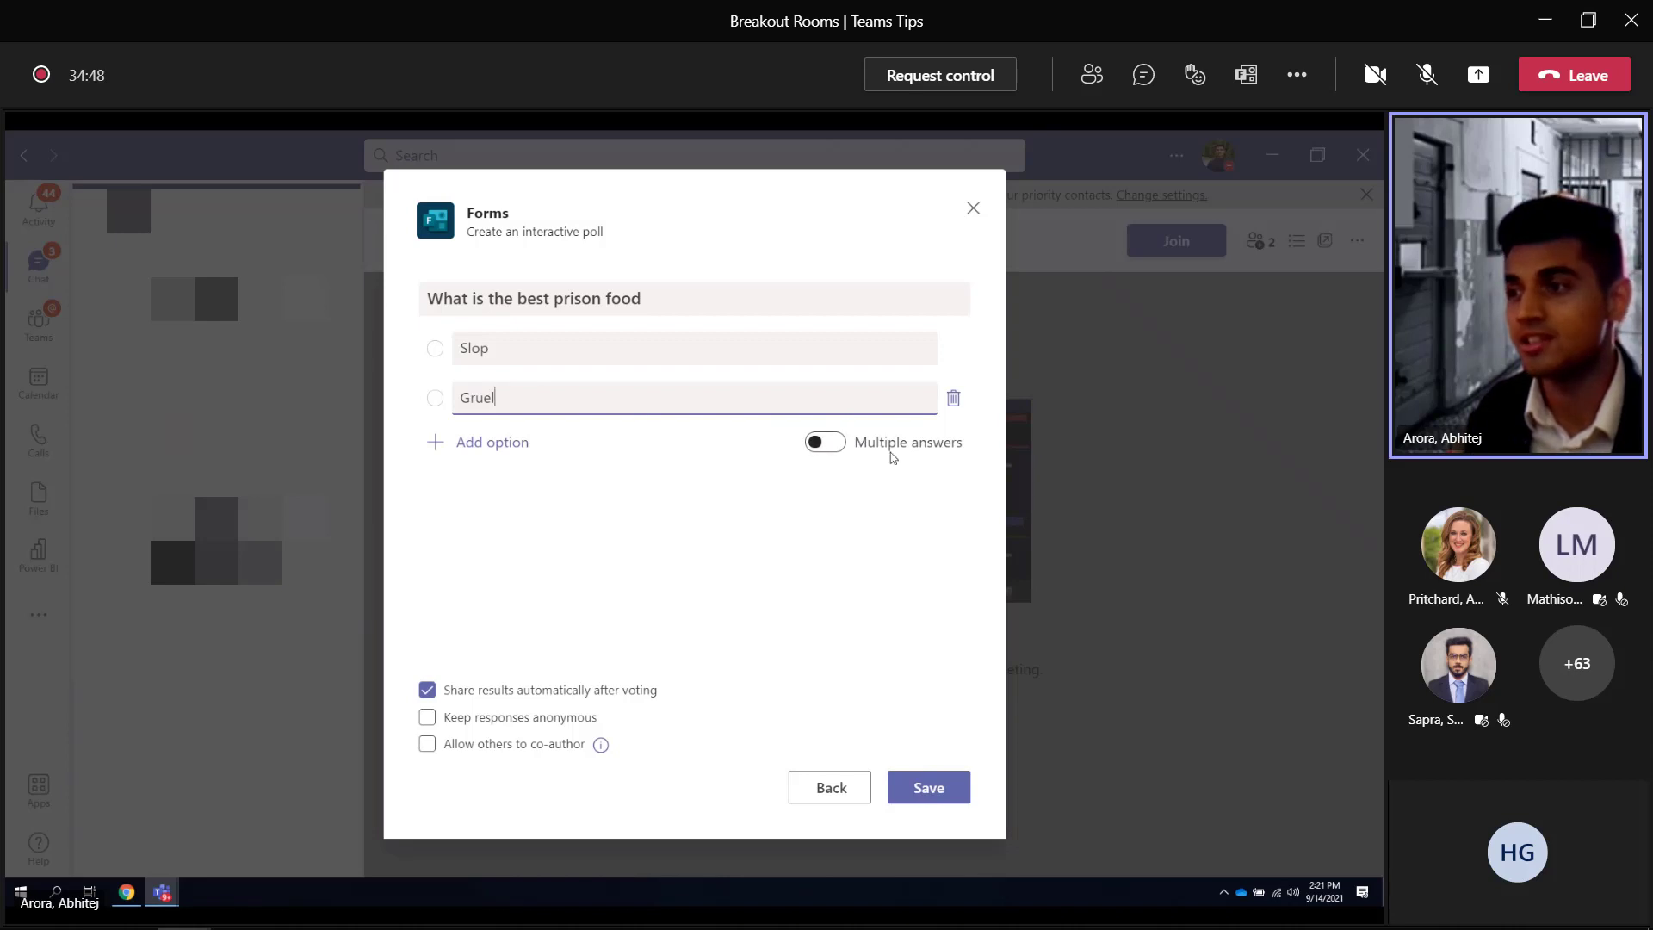
left_click(489, 719)
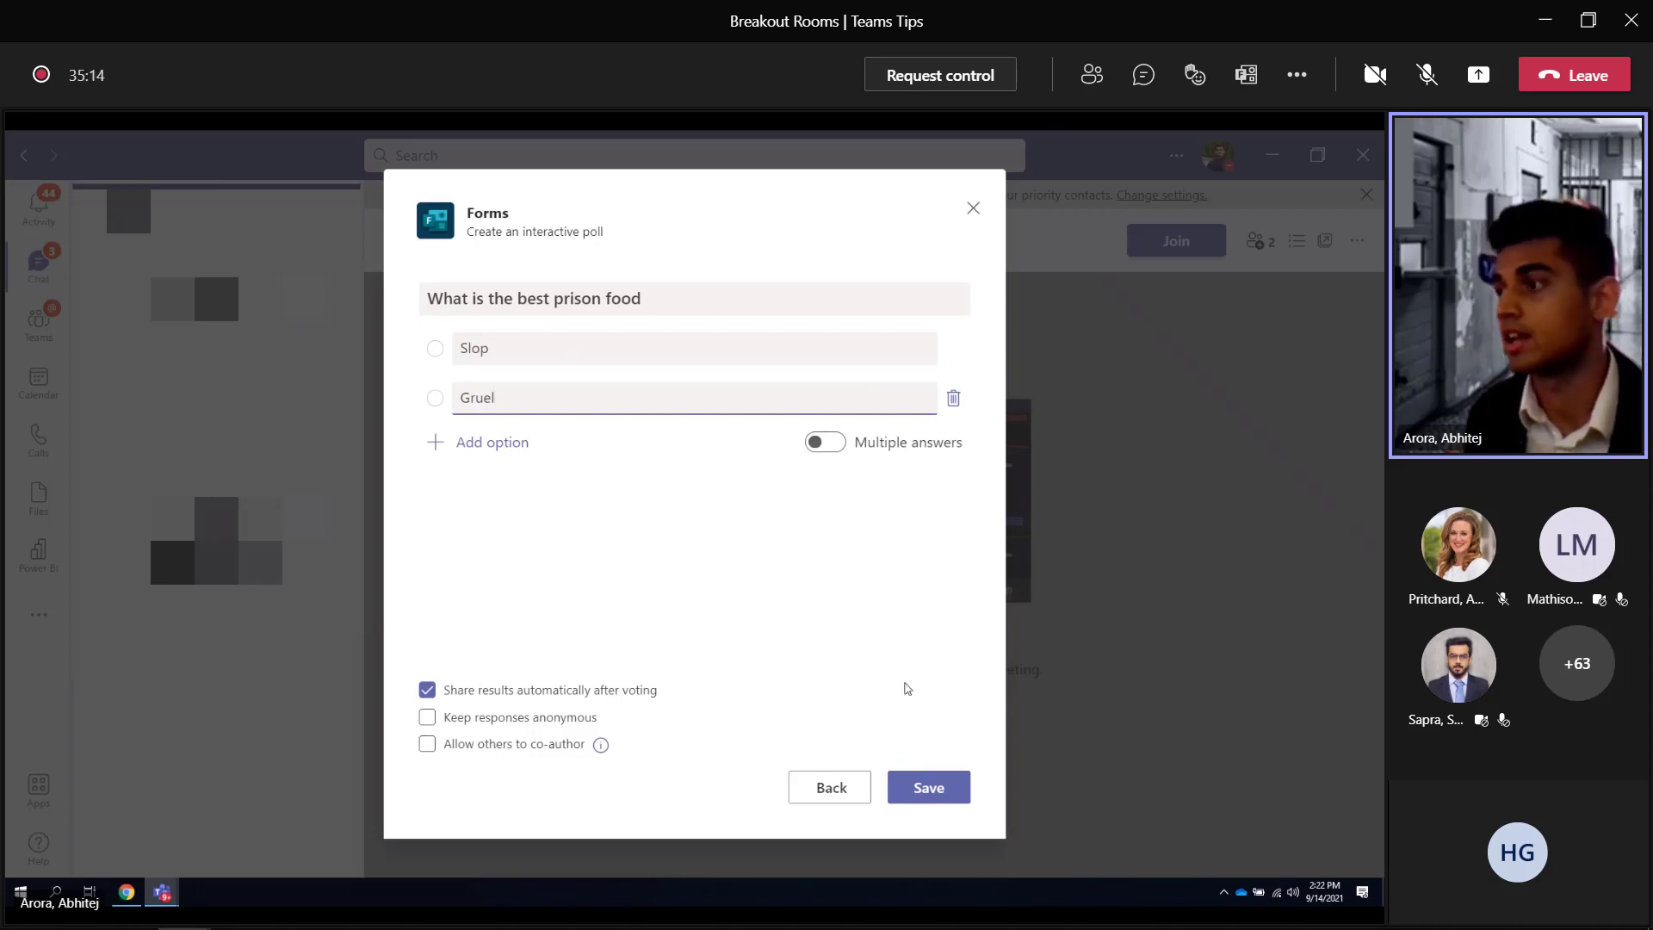
left_click(930, 788)
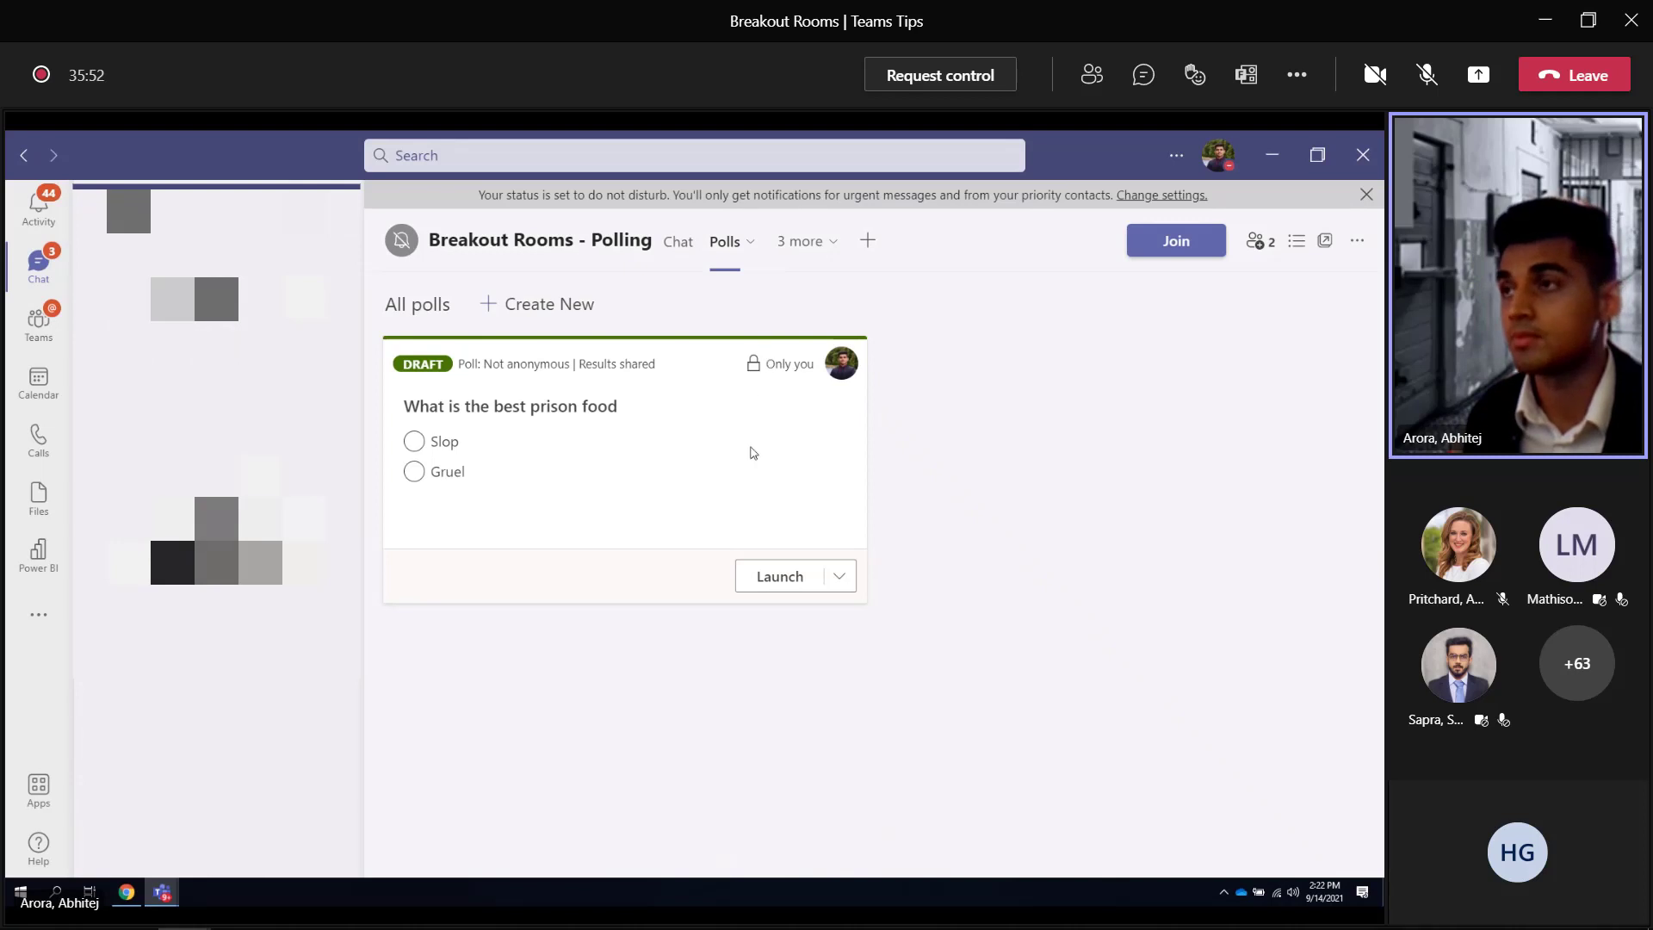
Check the draft poll's extra actions, launch the poll, and check the extra actions offered for the live poll.
left_click(840, 577)
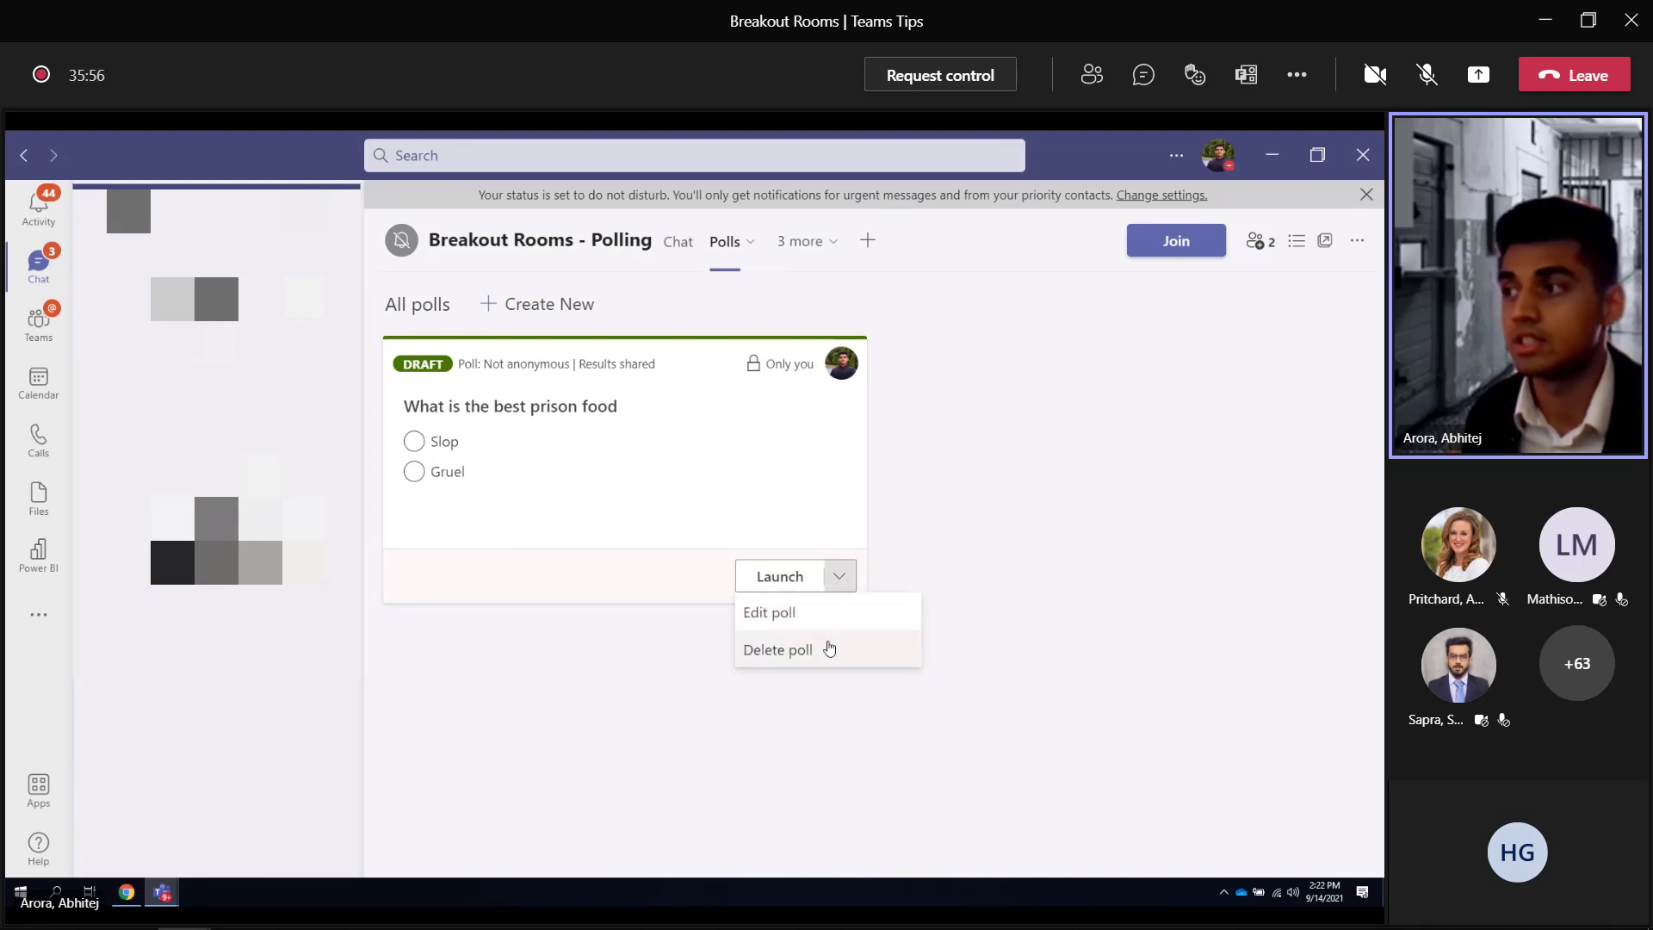
left_click(825, 689)
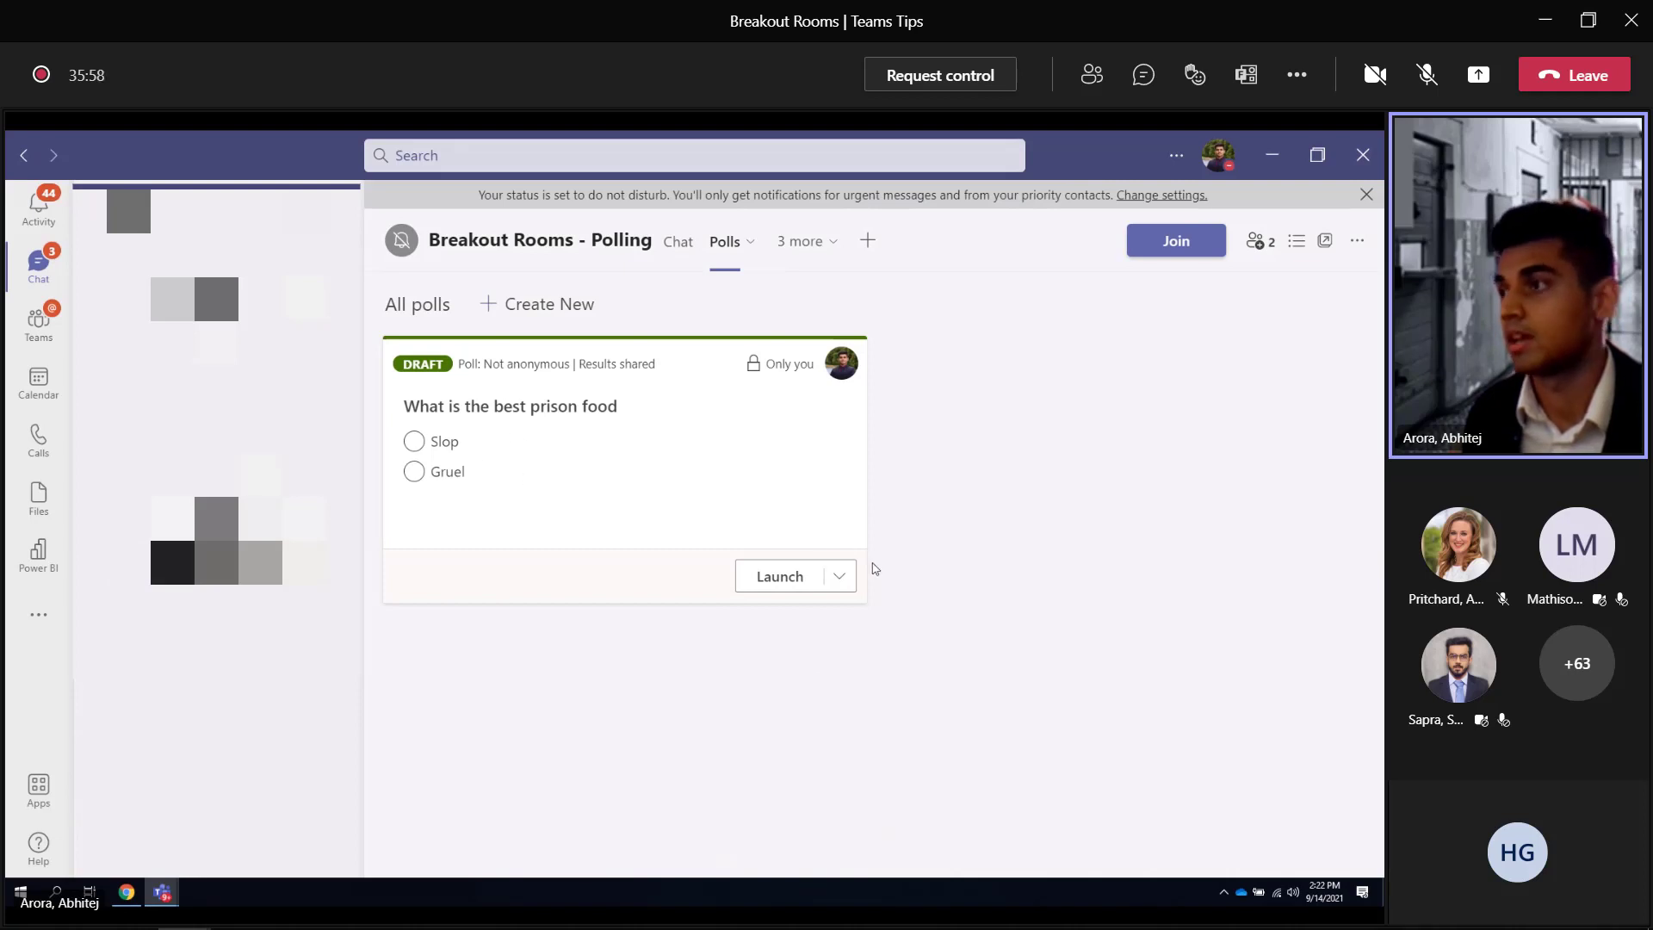
left_click(778, 578)
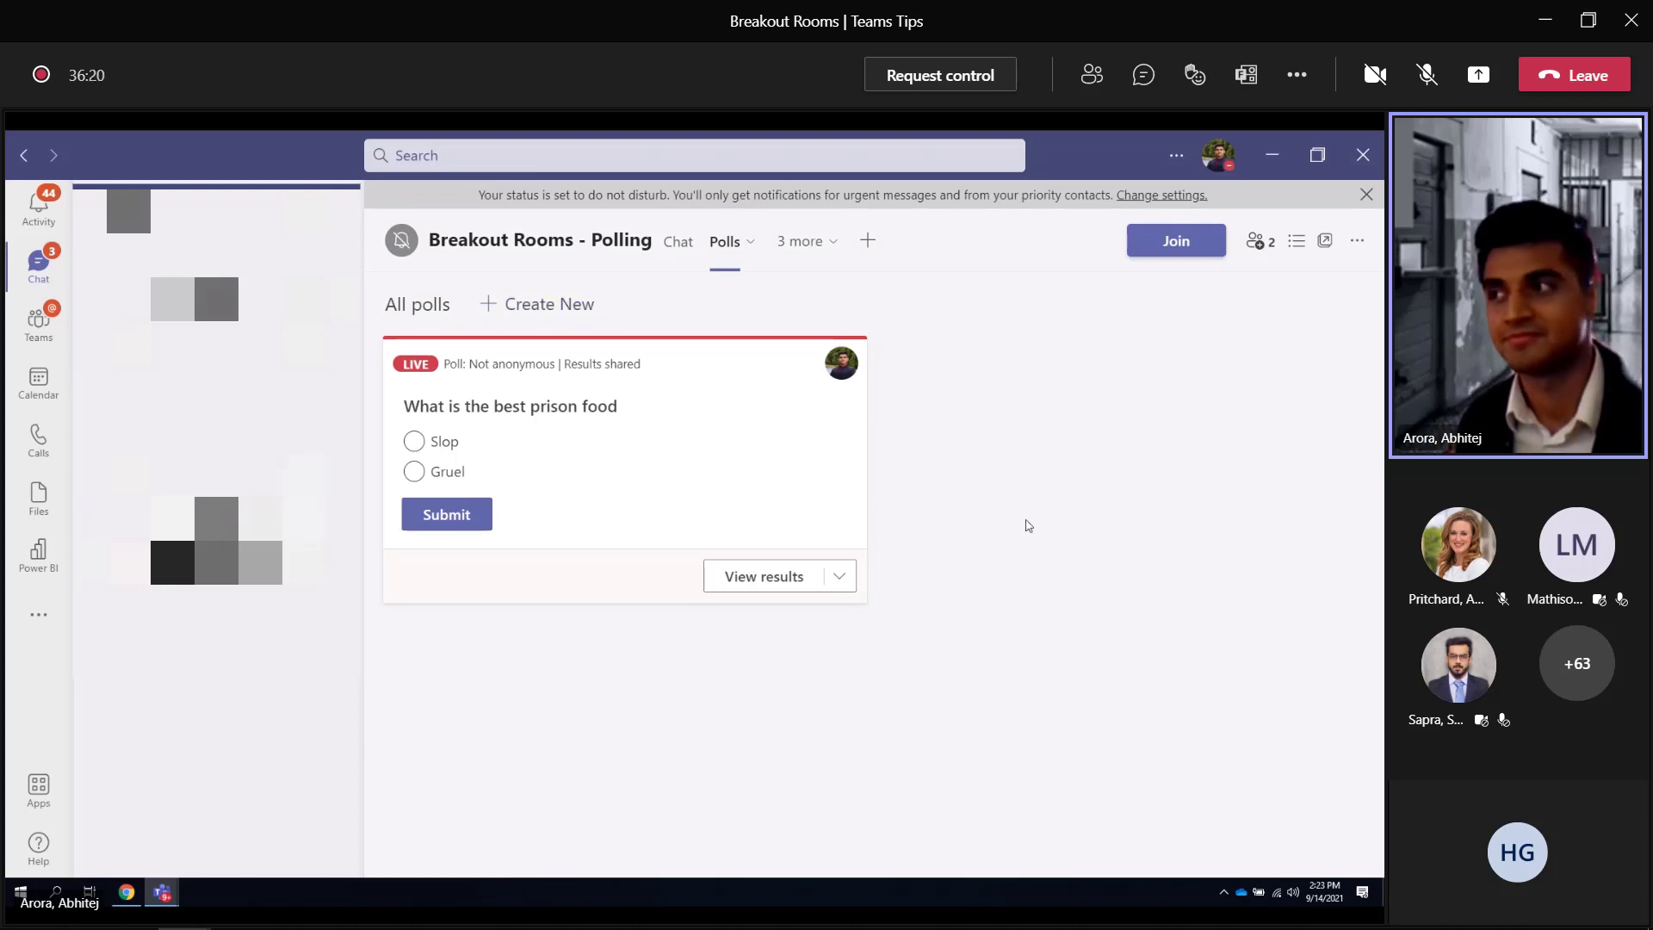
left_click(840, 575)
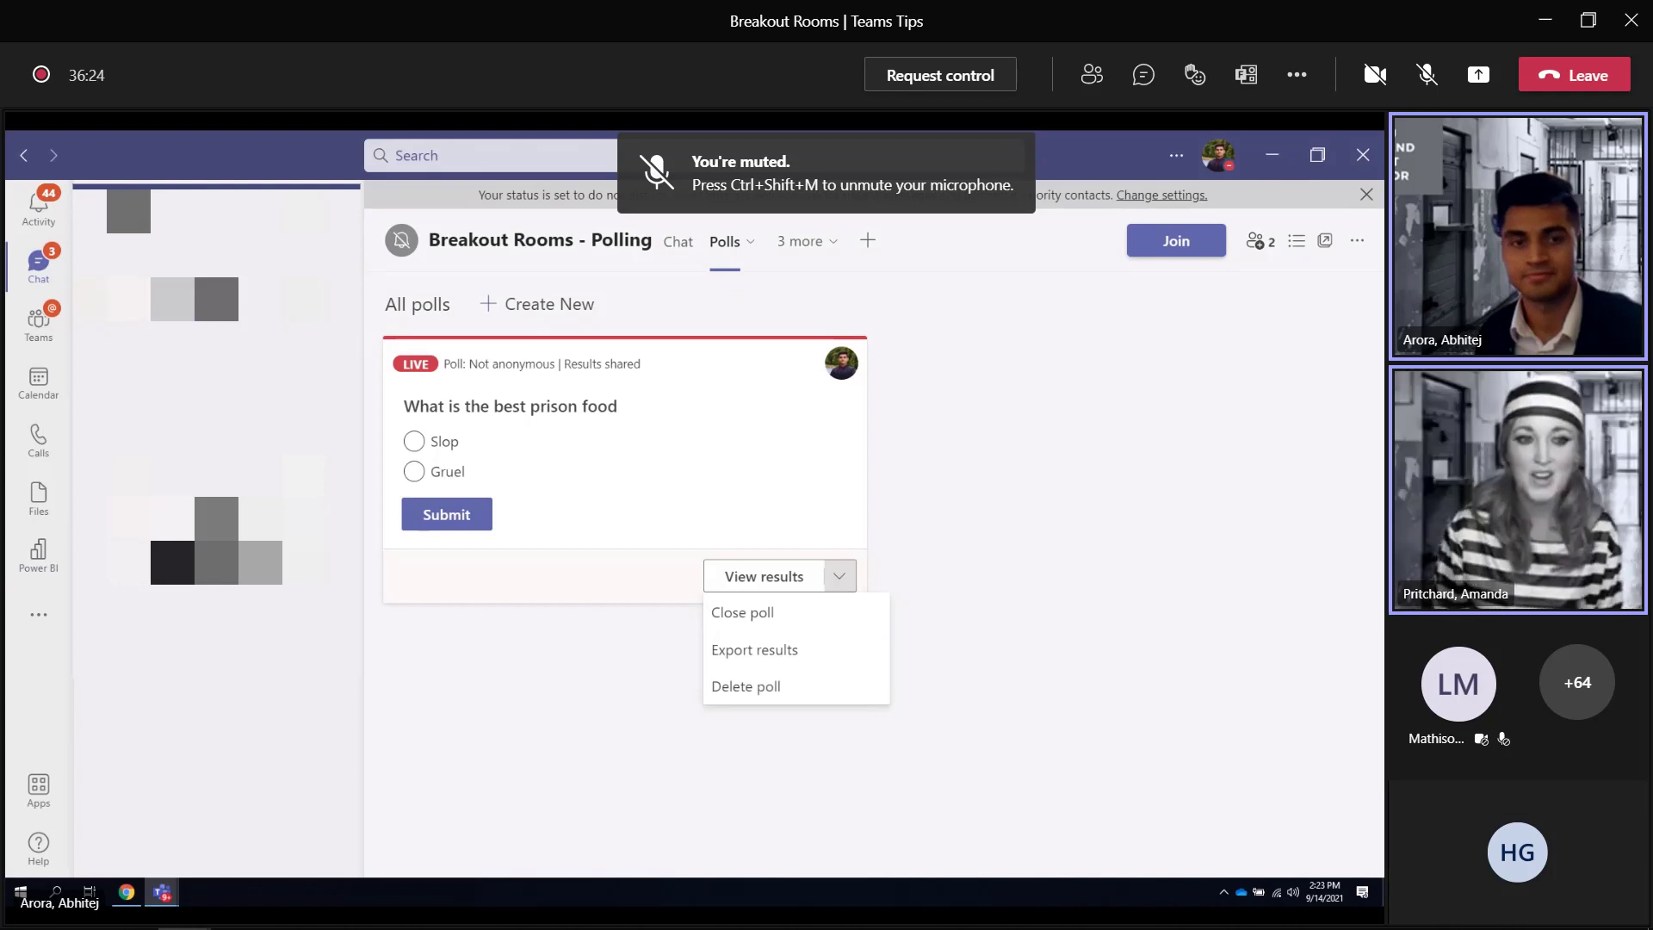
left_click(533, 686)
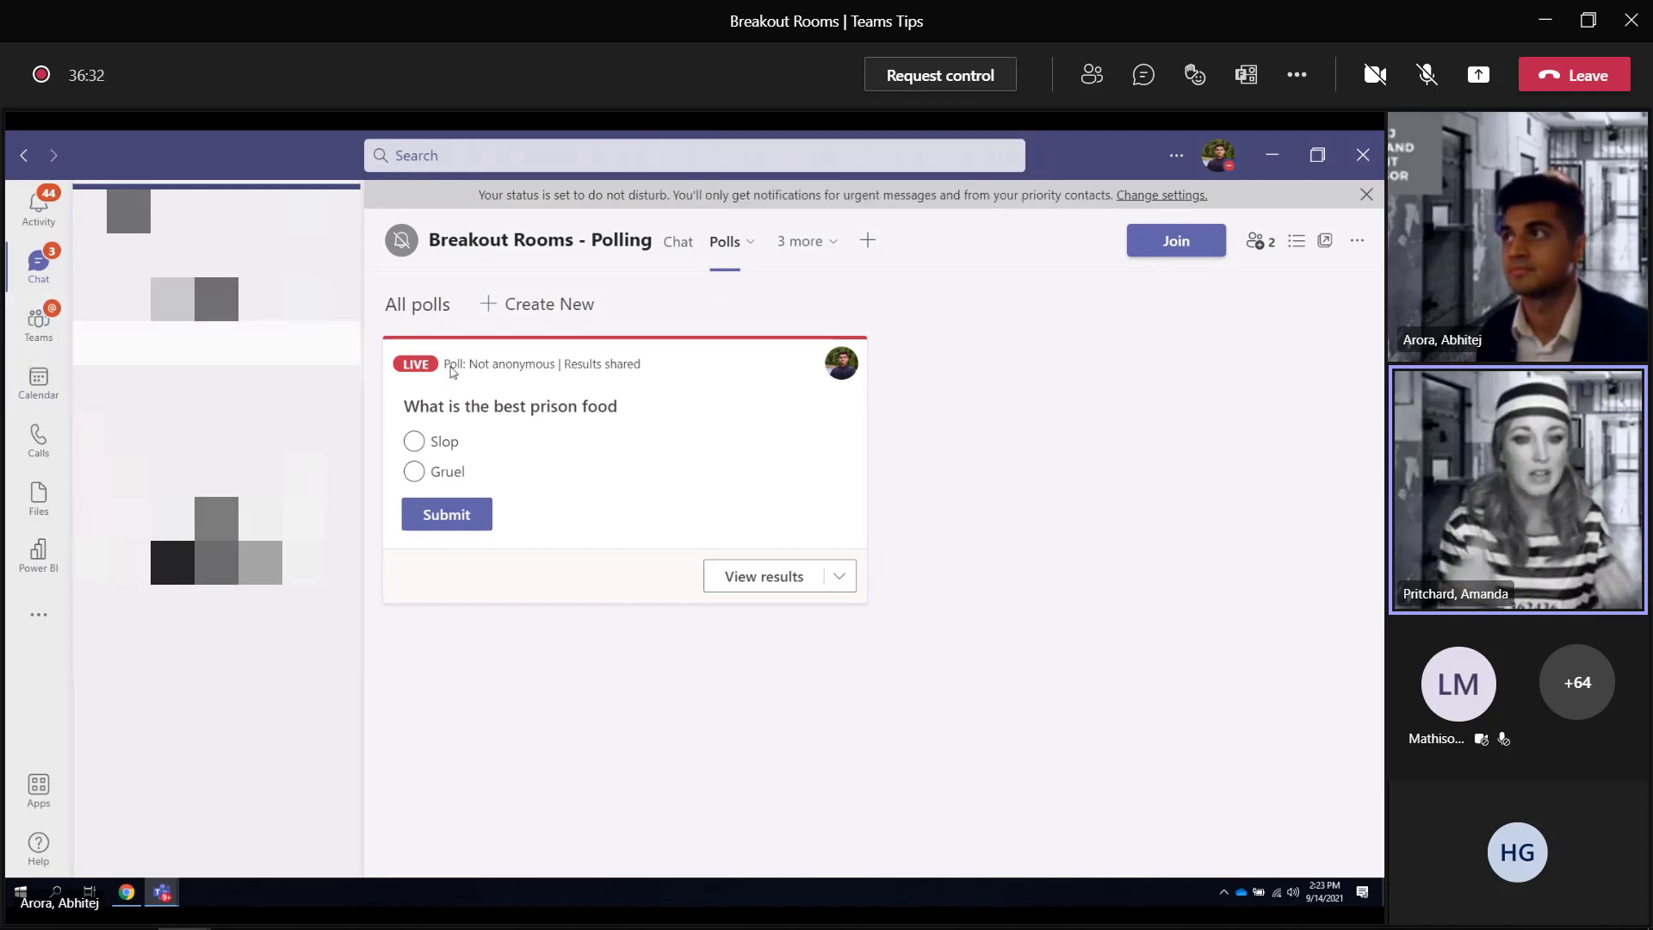
Open Thursday's "Breakout Rooms - Polling" meeting from the calendar for editing.
left_click(820, 251)
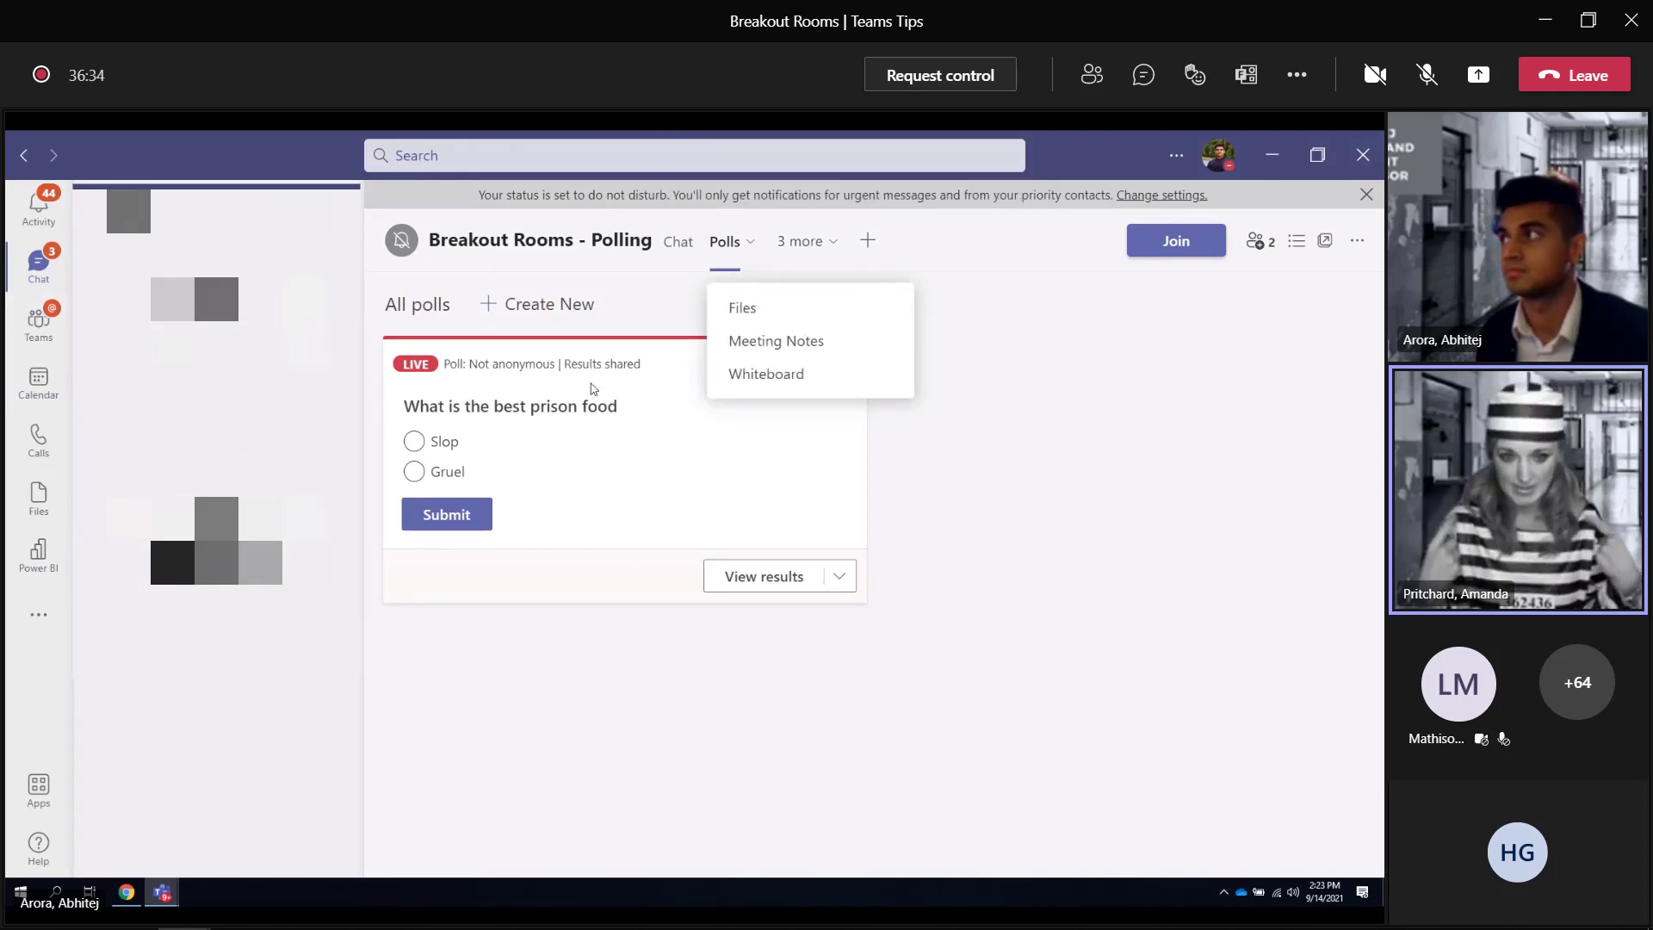
left_click(33, 378)
scroll(807, 675, "down", 5)
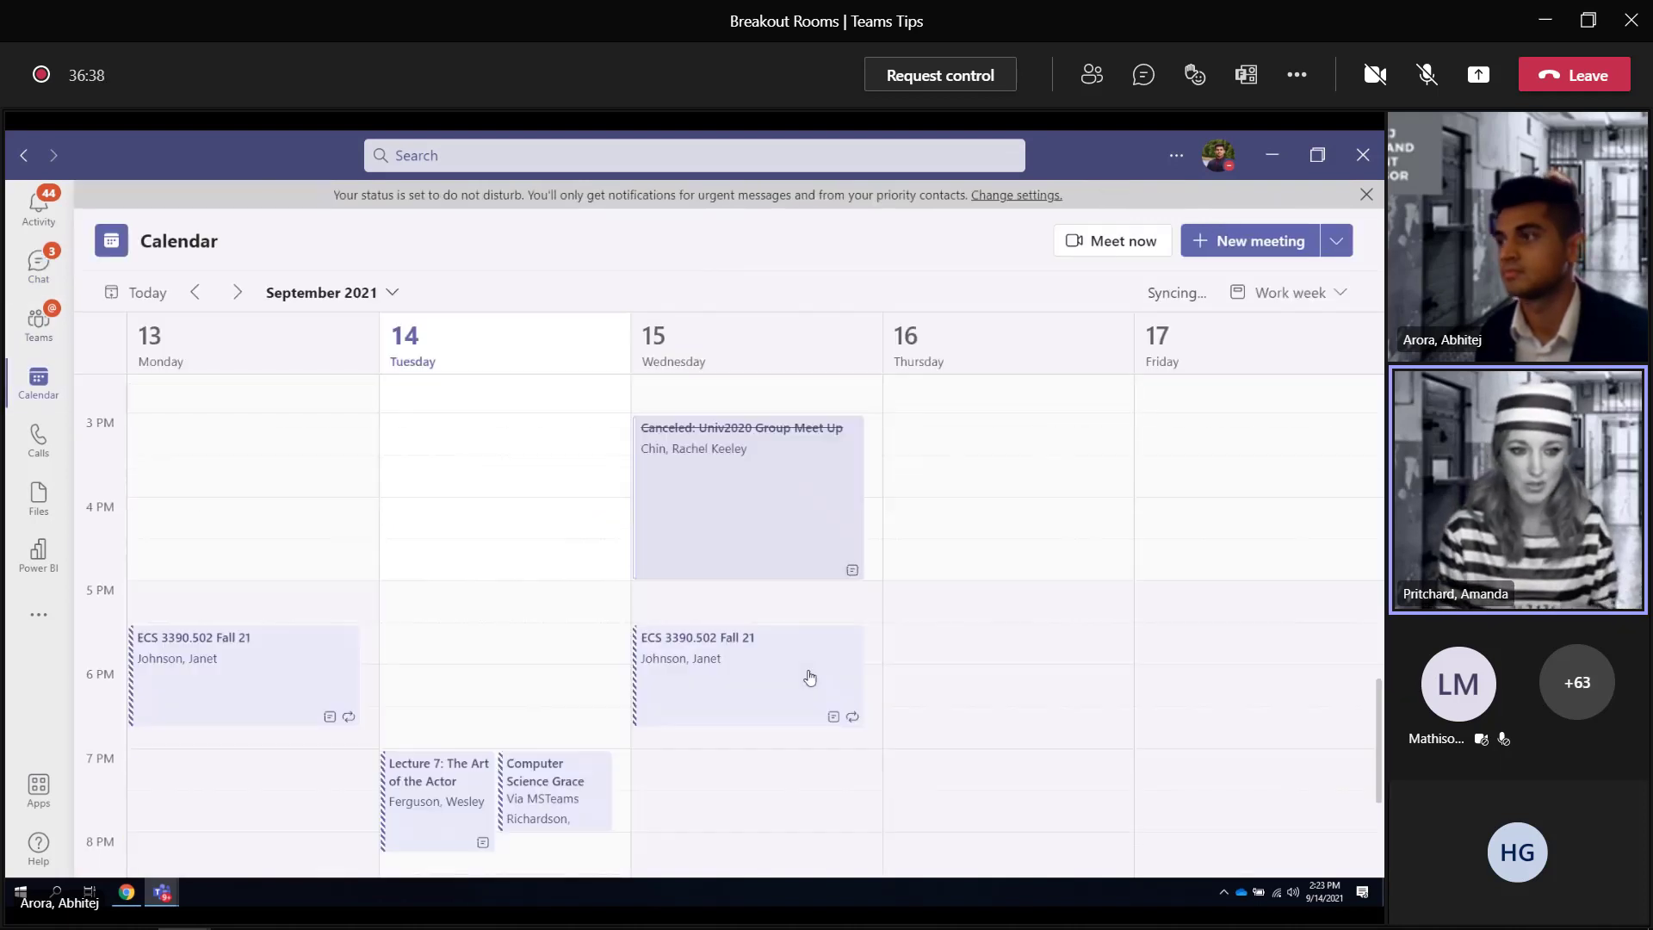
scroll(809, 676, "up", 8)
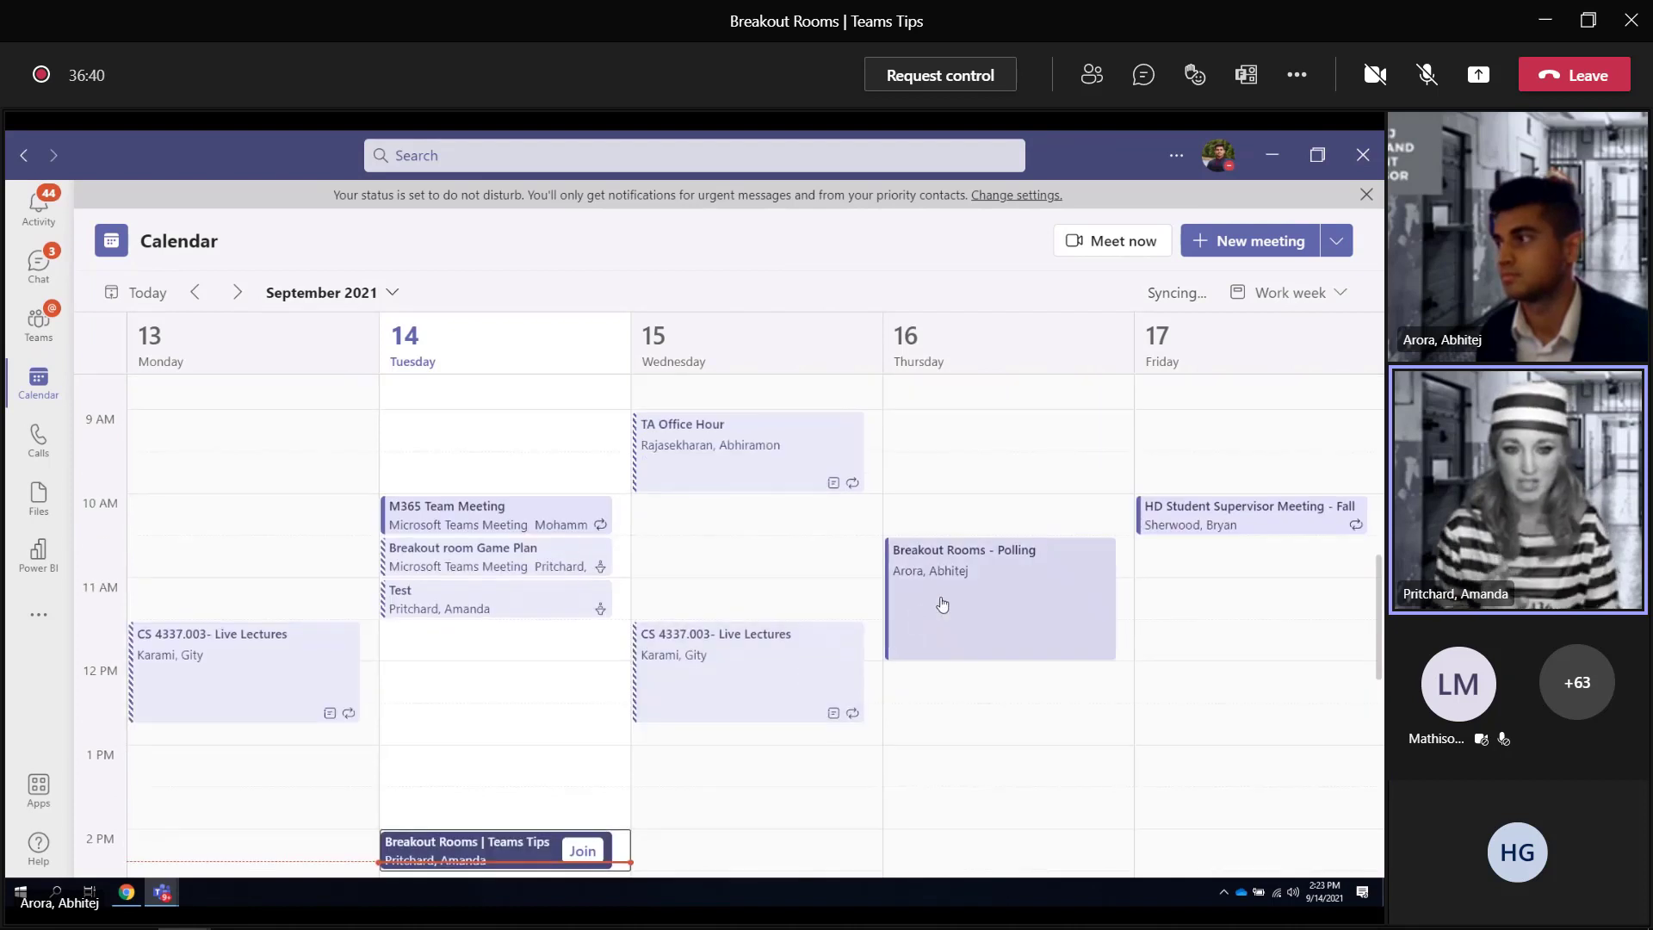
left_click(942, 604)
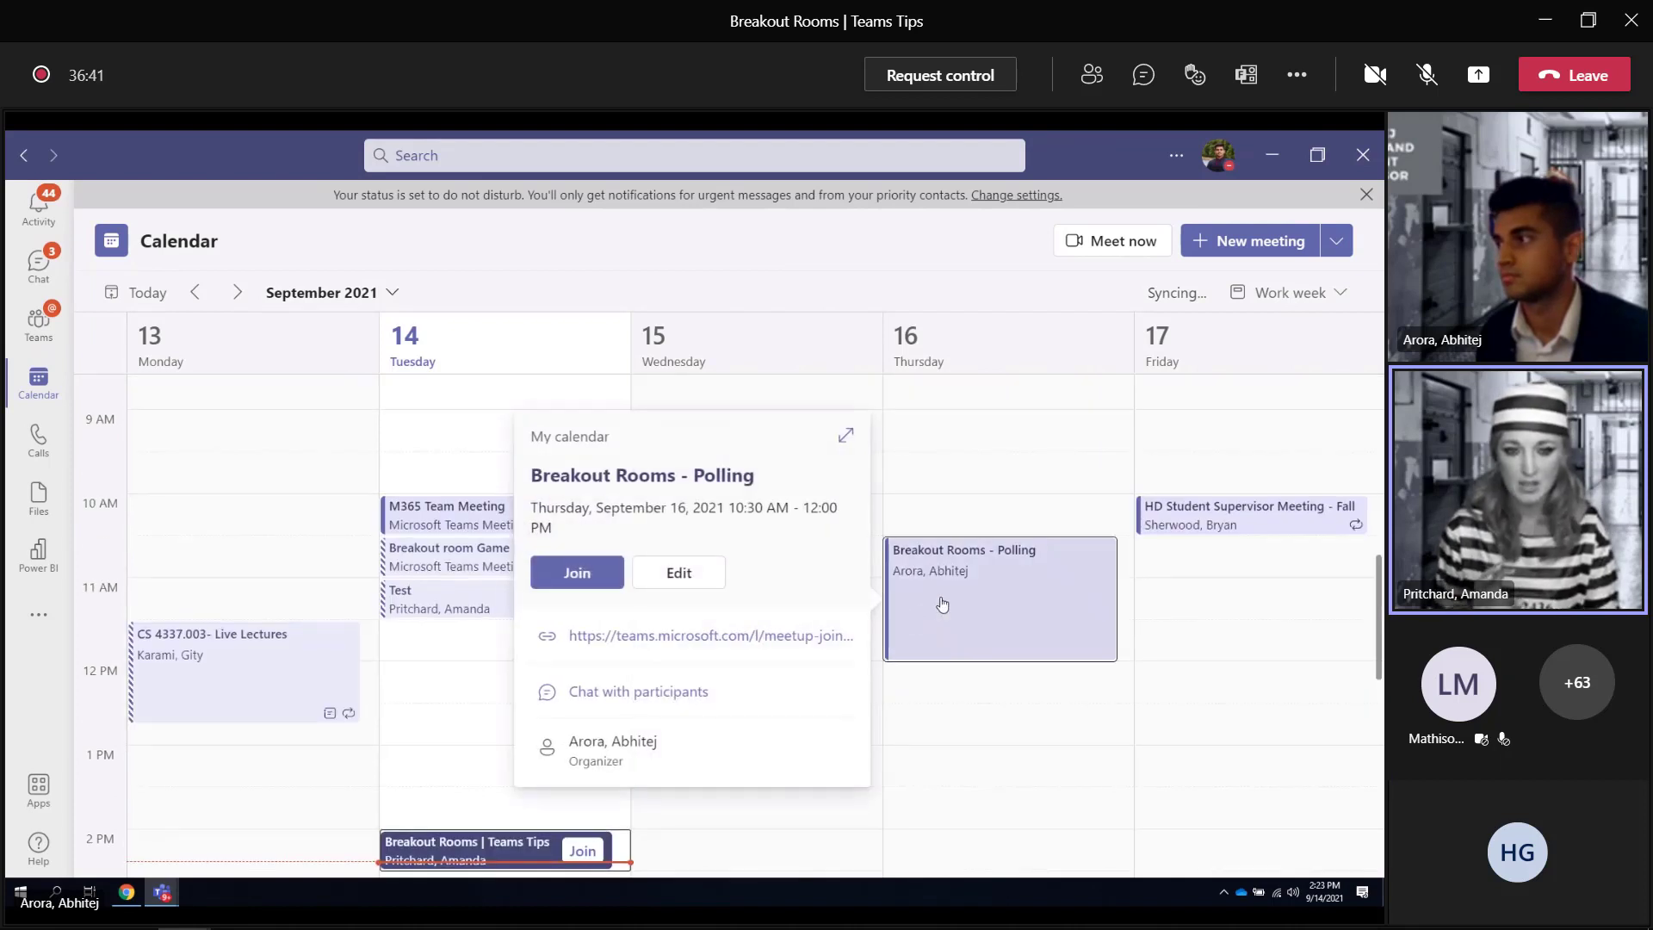
left_click(692, 575)
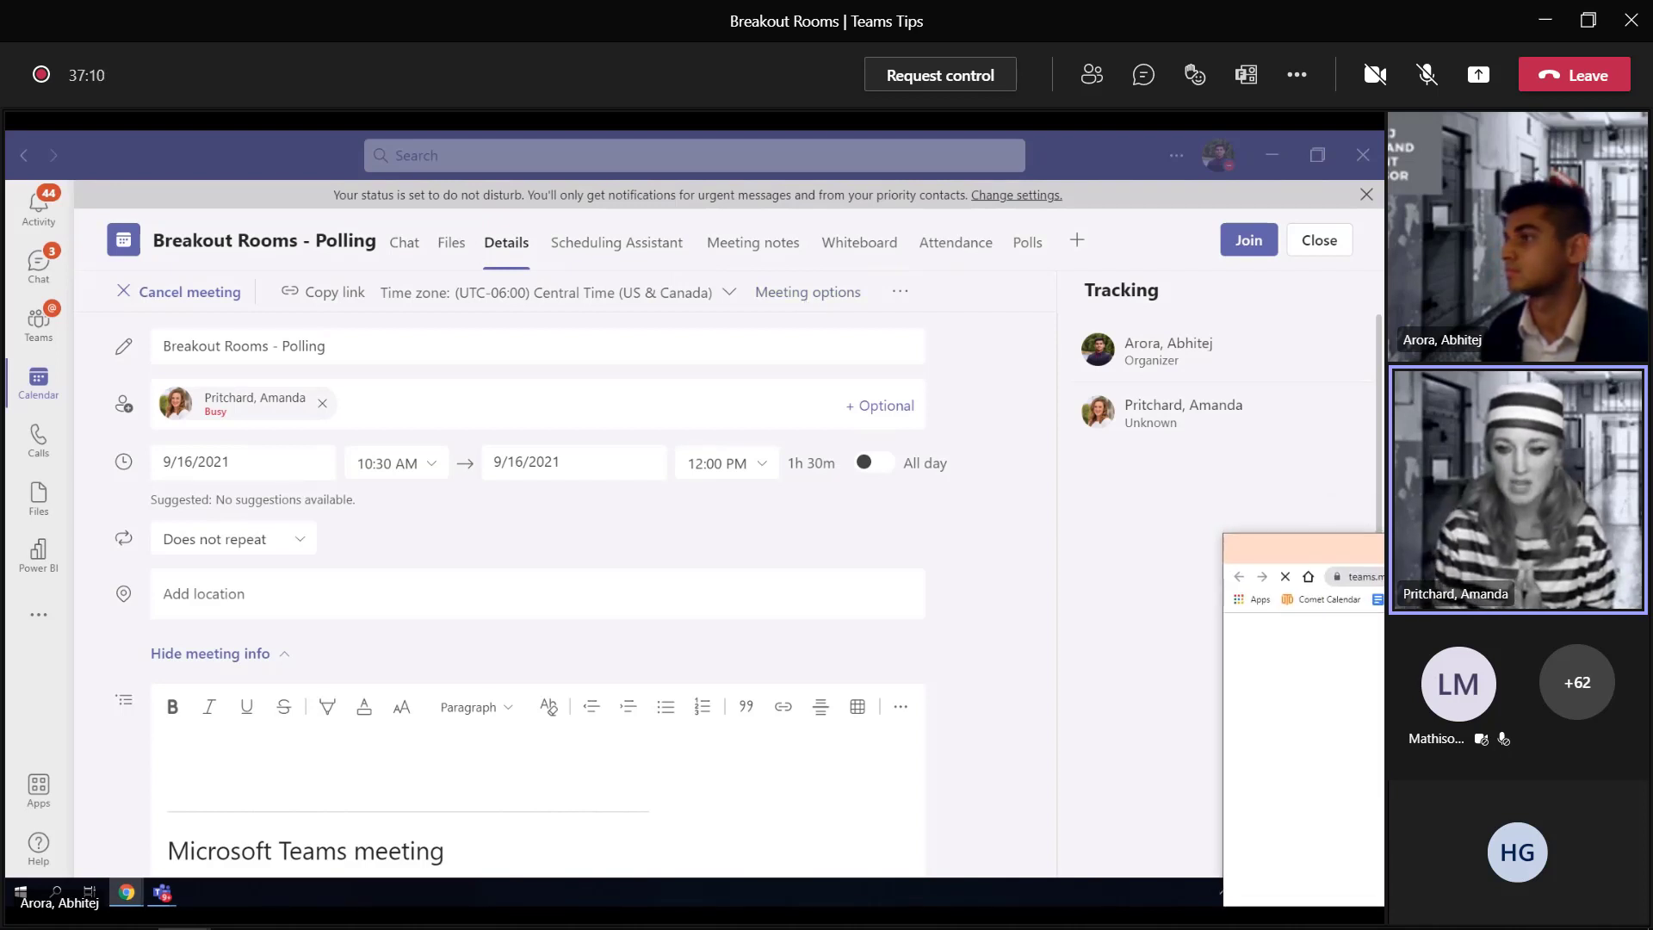
Open the meeting options page for "Breakout Rooms - Polling" and maximize its browser window.
left_click_drag(1304, 547, 1383, 594)
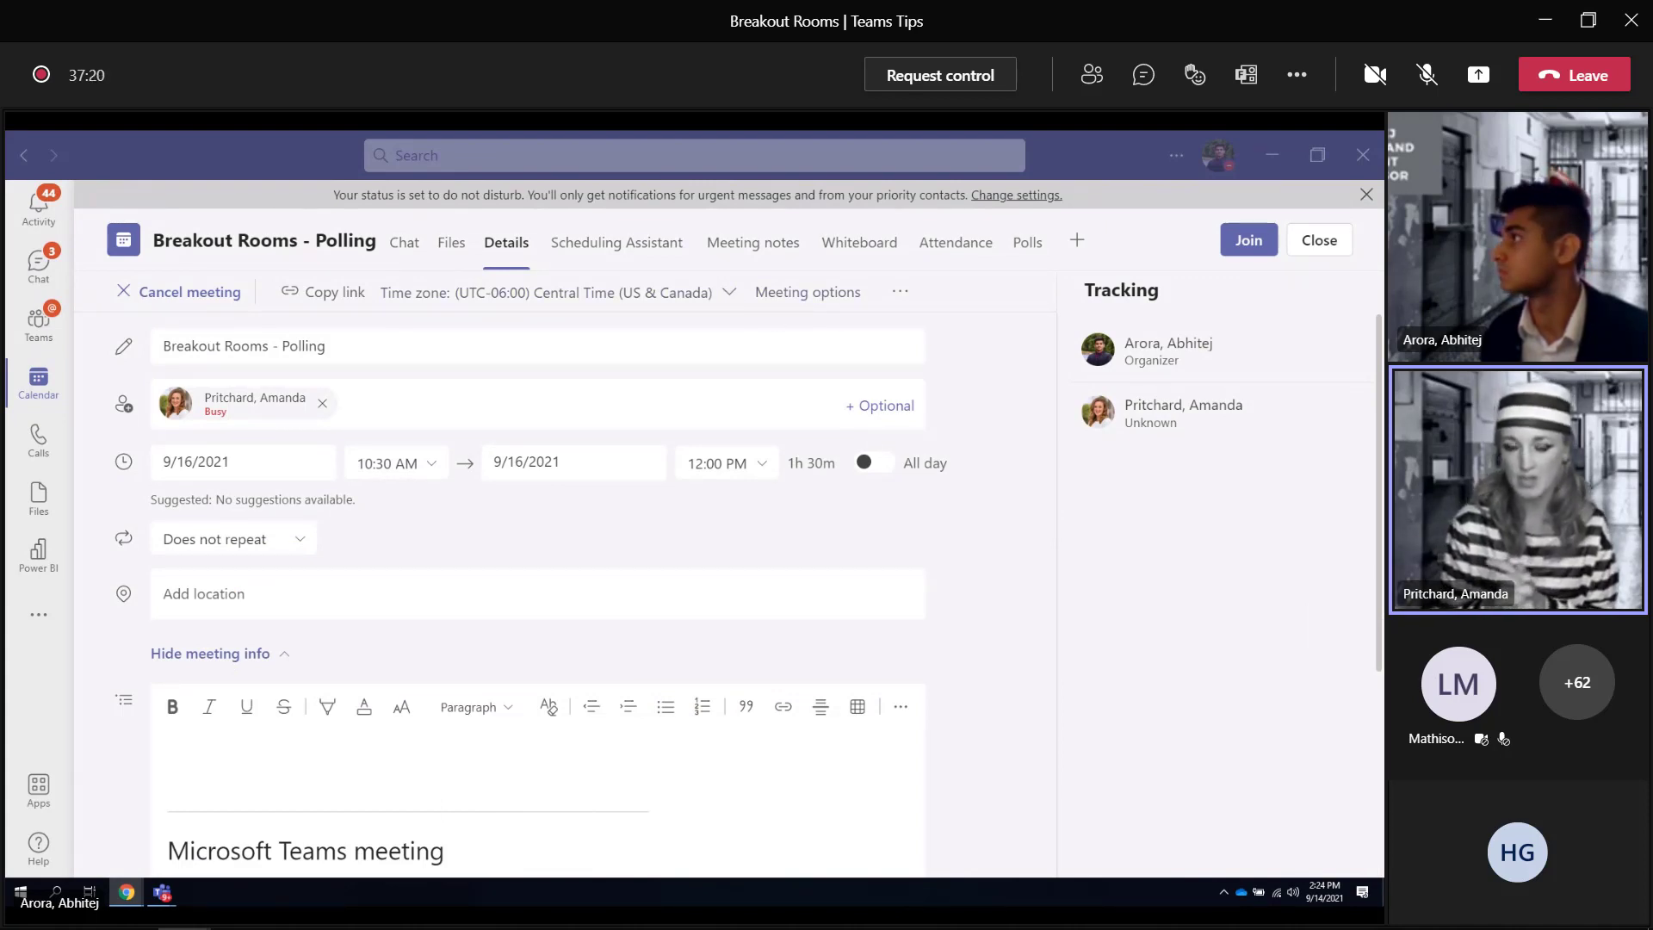
left_click(807, 291)
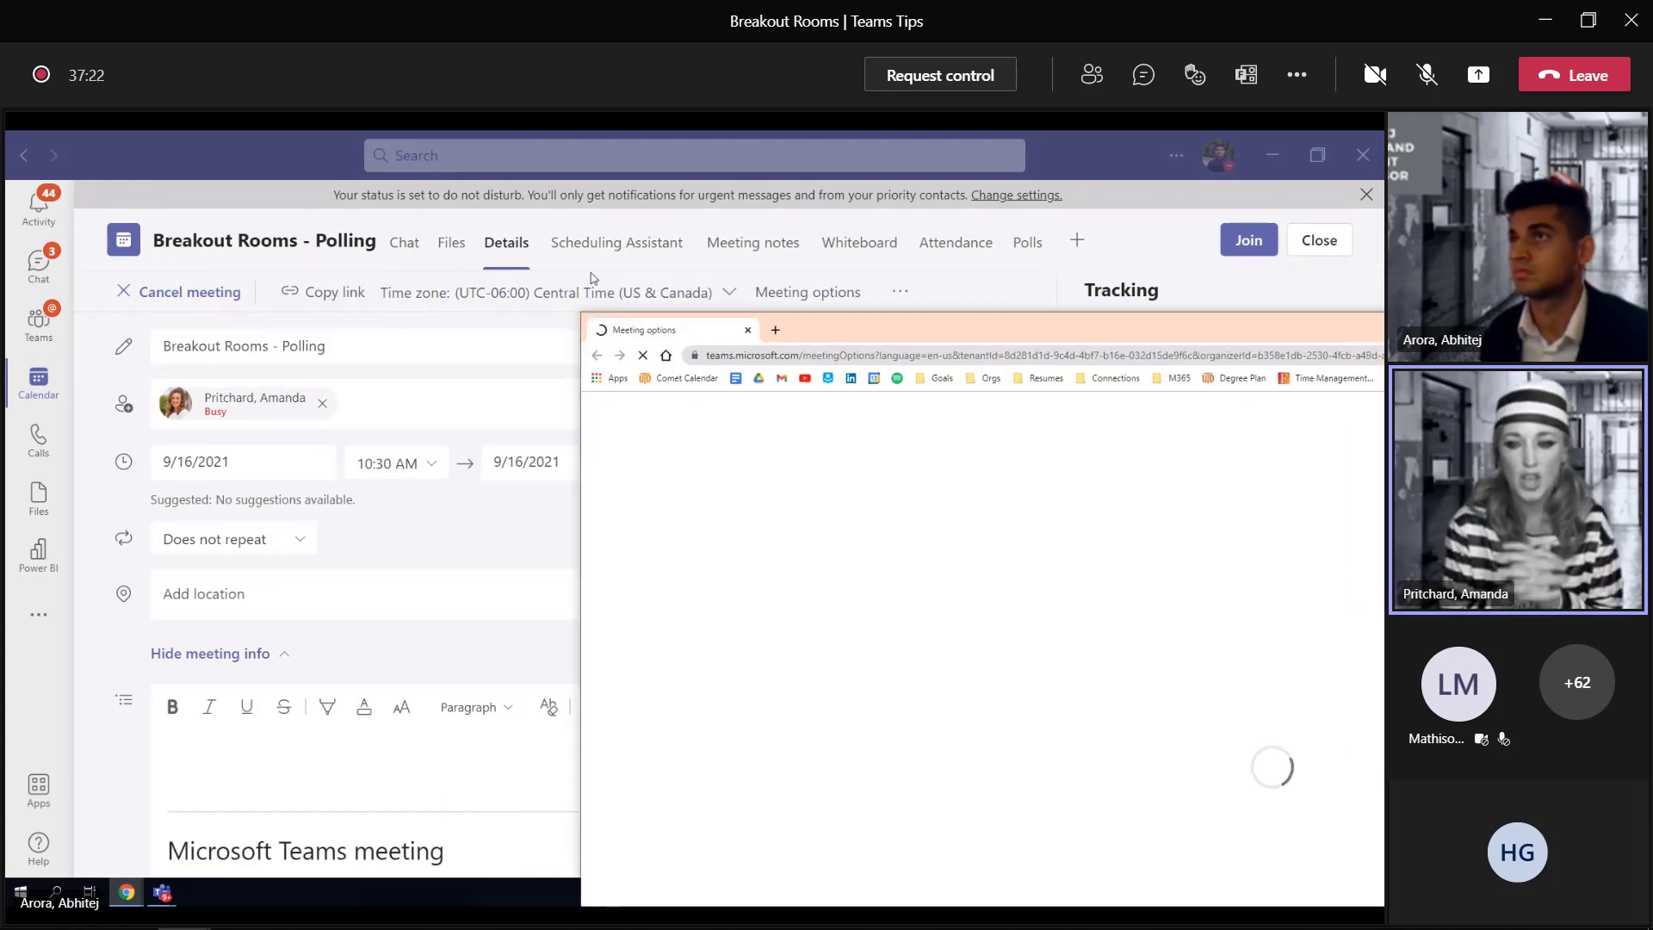
key("super+Up")
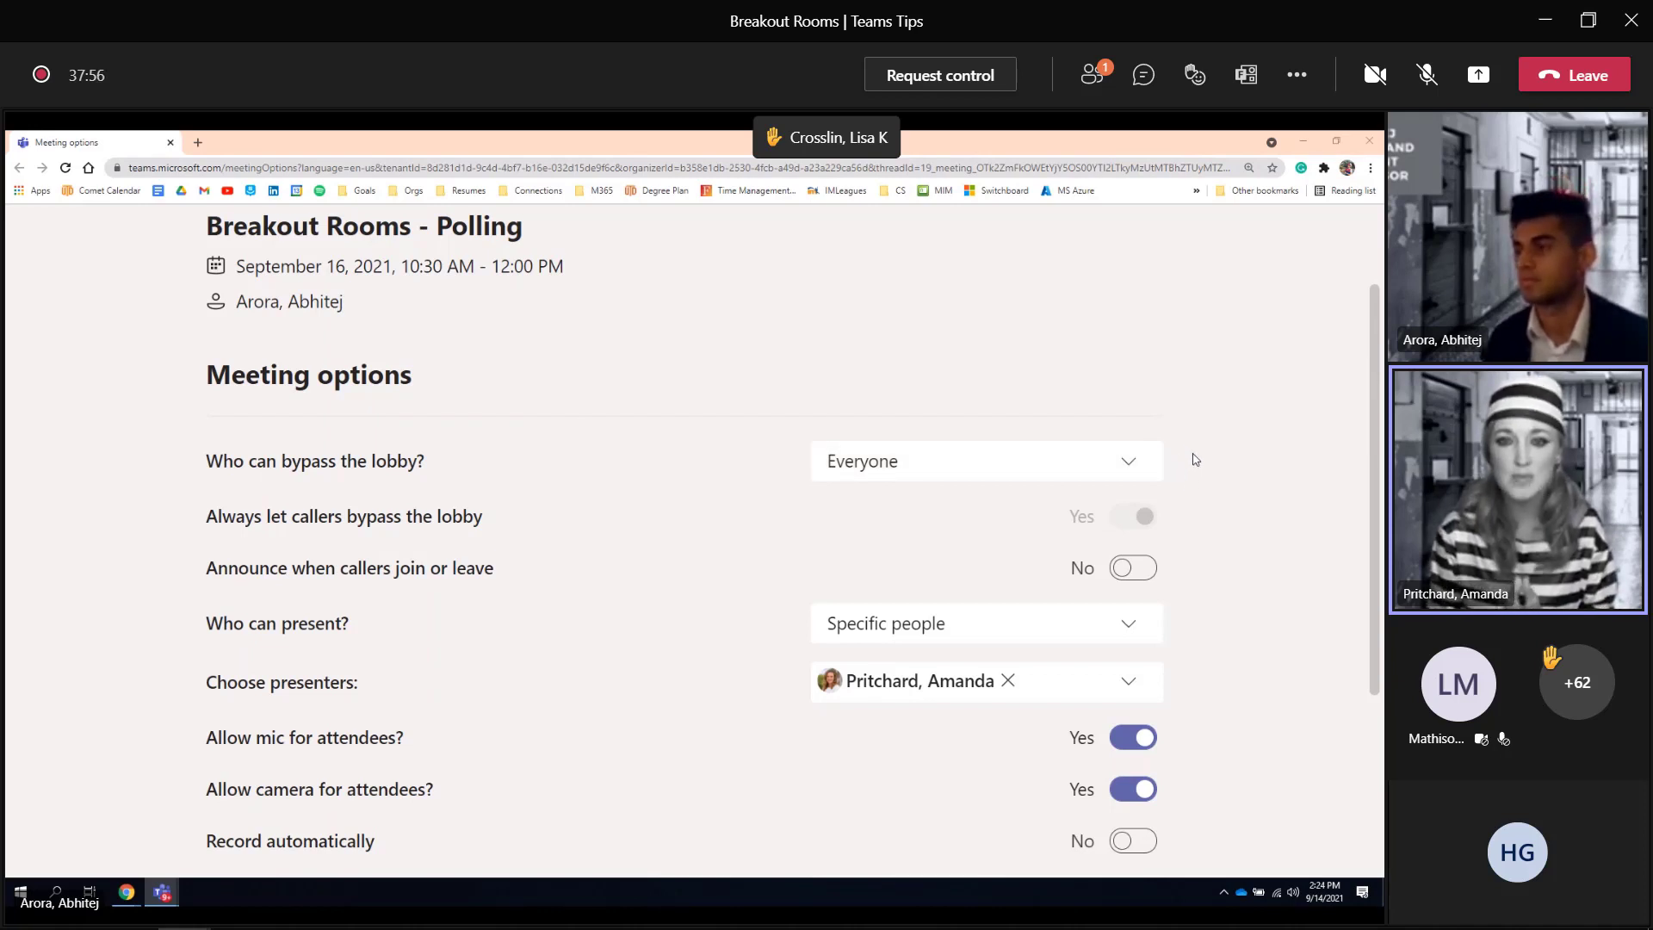
Examine the available choices for who can bypass the lobby and who can present.
left_click(1135, 464)
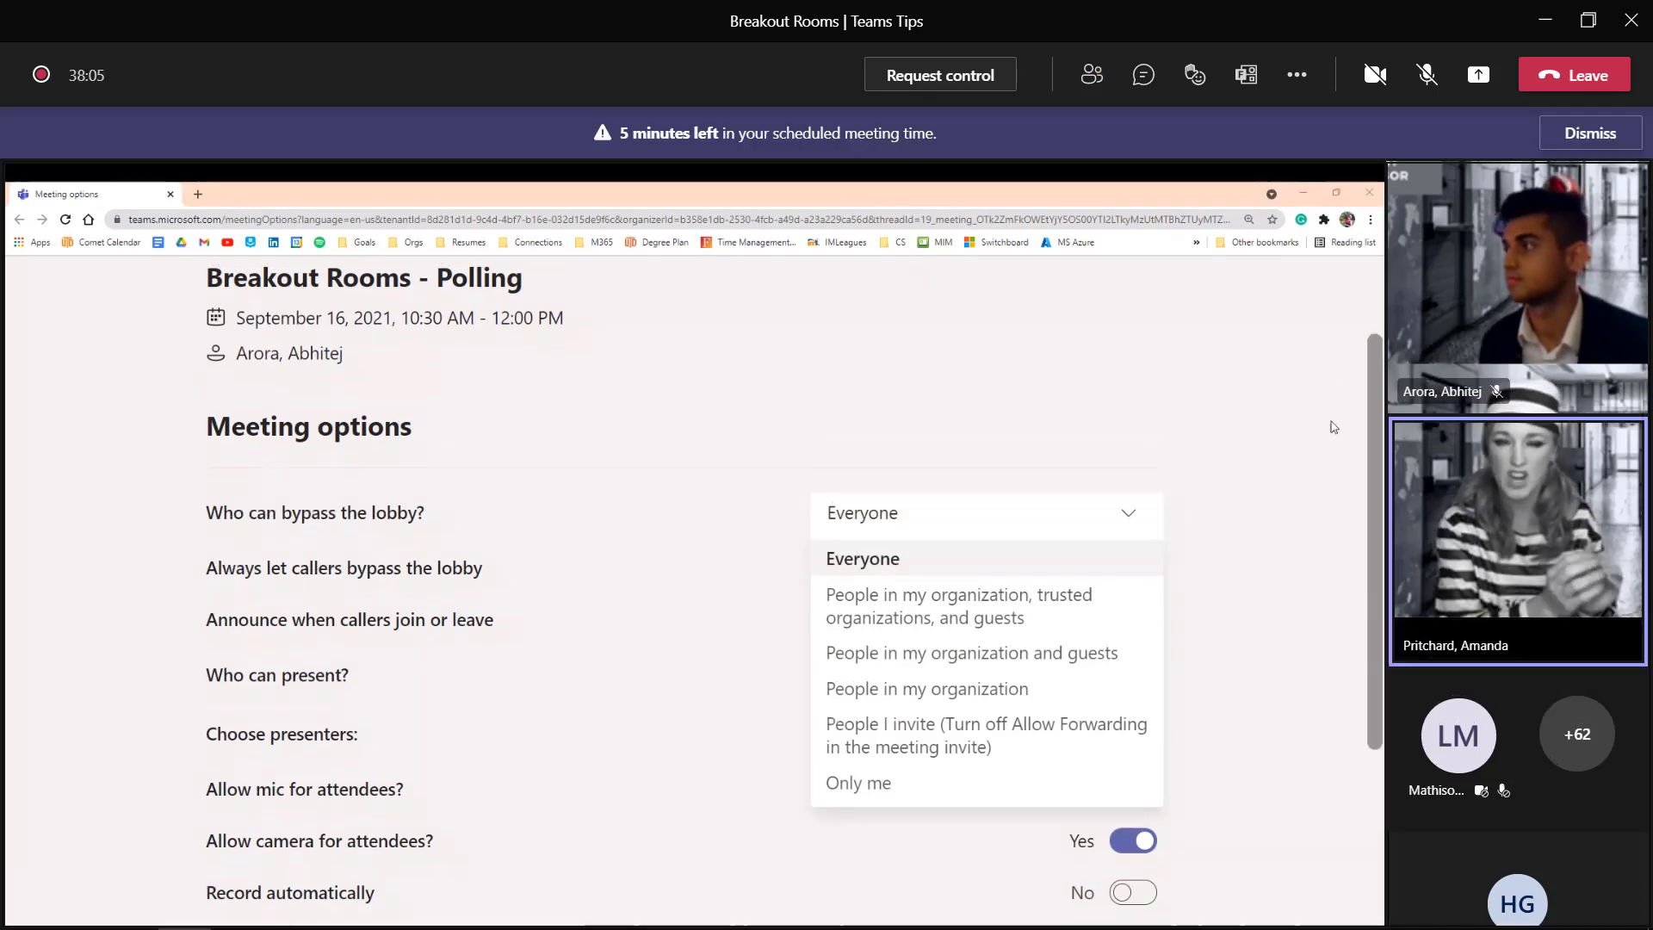
left_click(1192, 457)
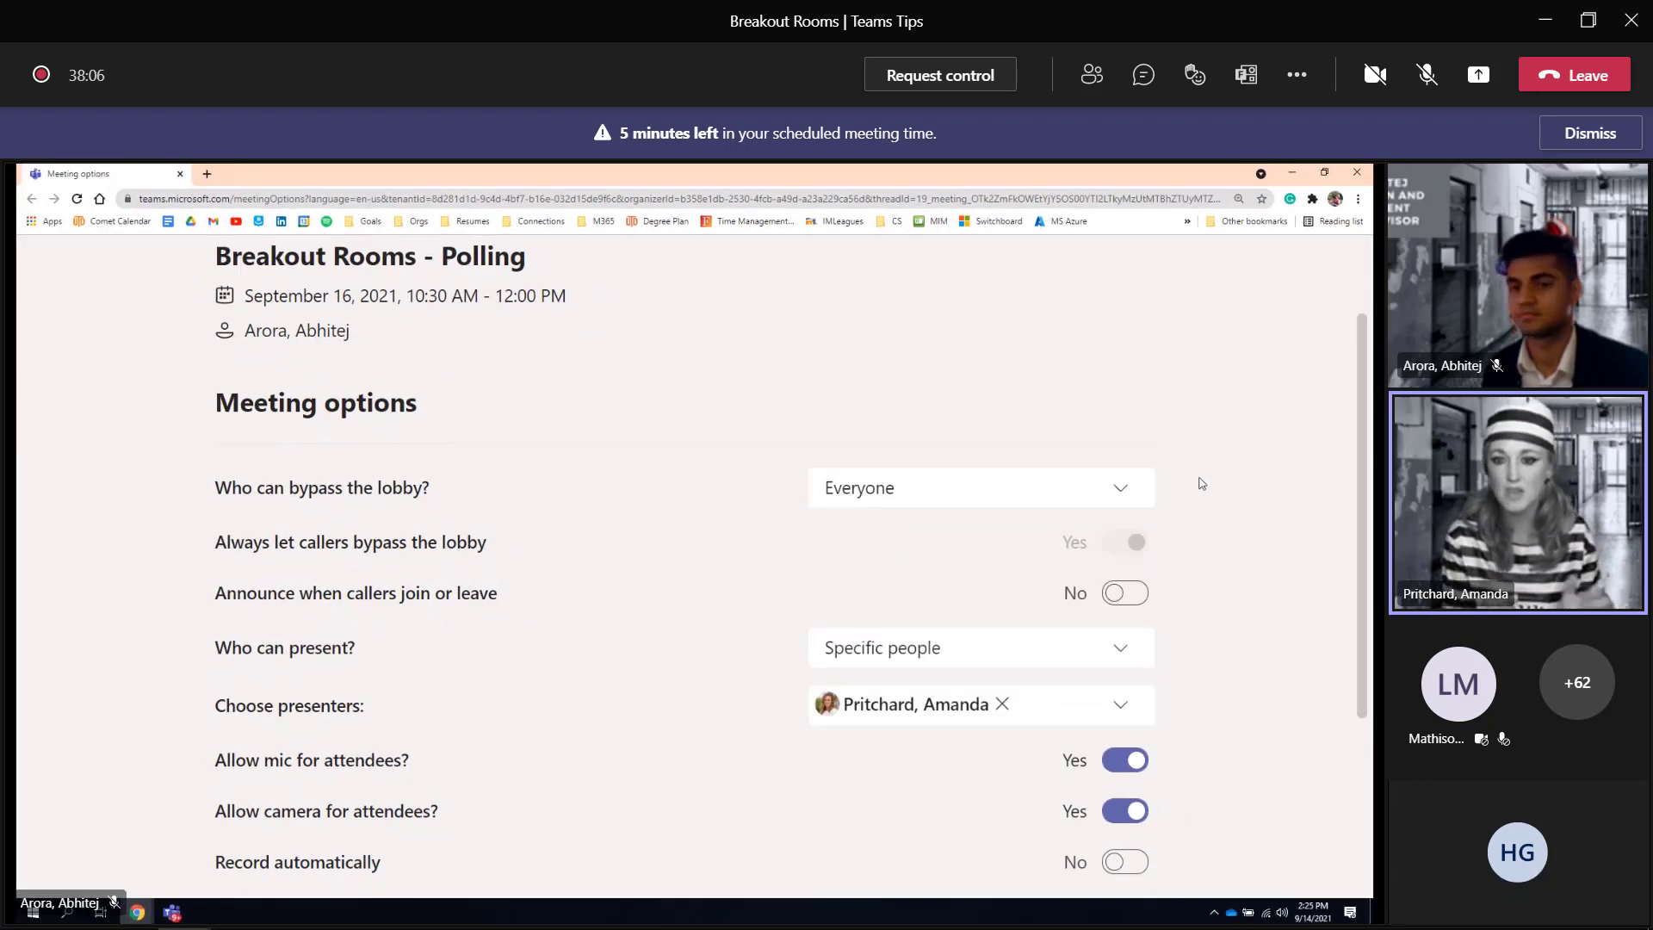
scroll(1201, 496, "up", 1)
scroll(1200, 496, "down", 3)
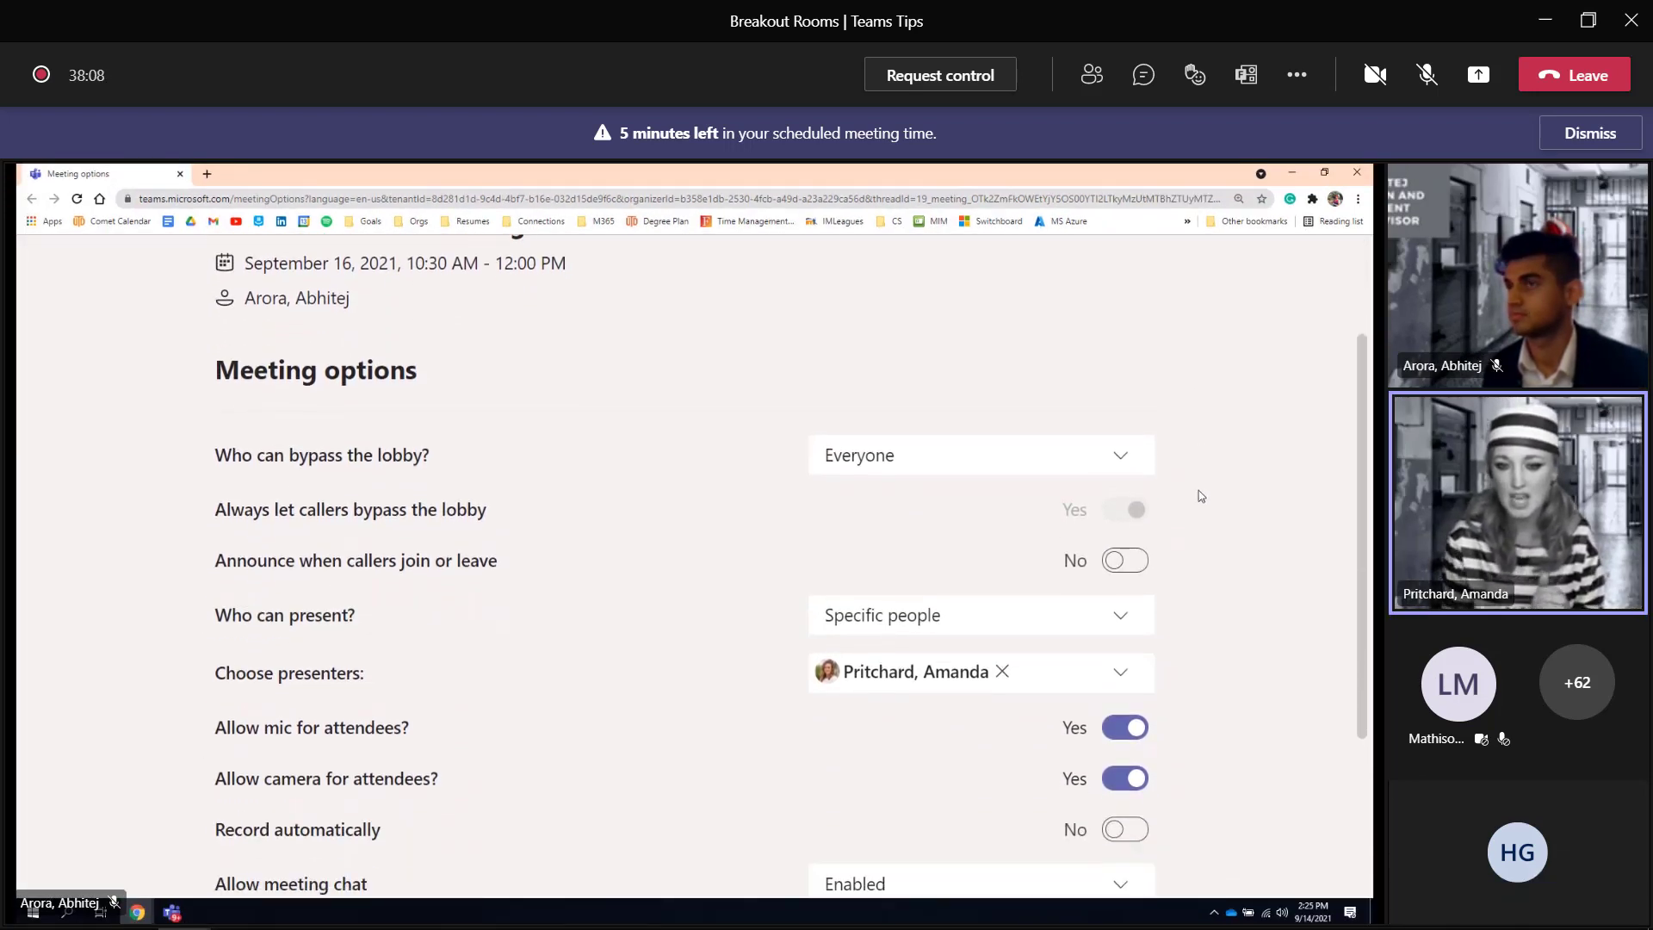
scroll(1201, 496, "down", 1)
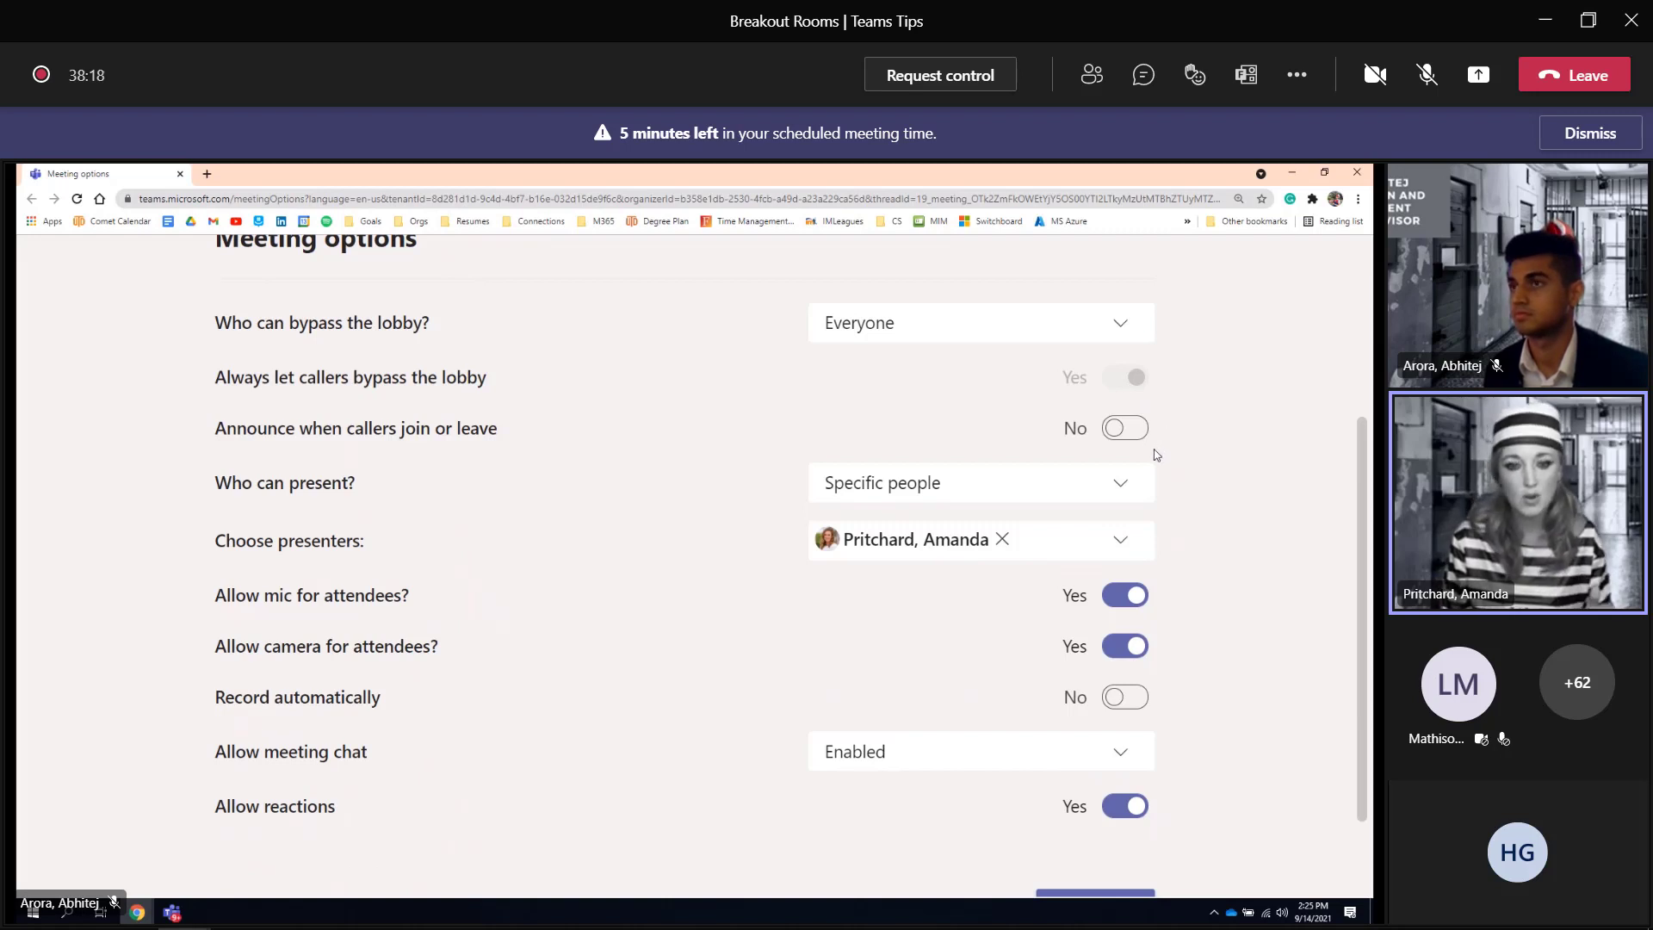
left_click(1111, 326)
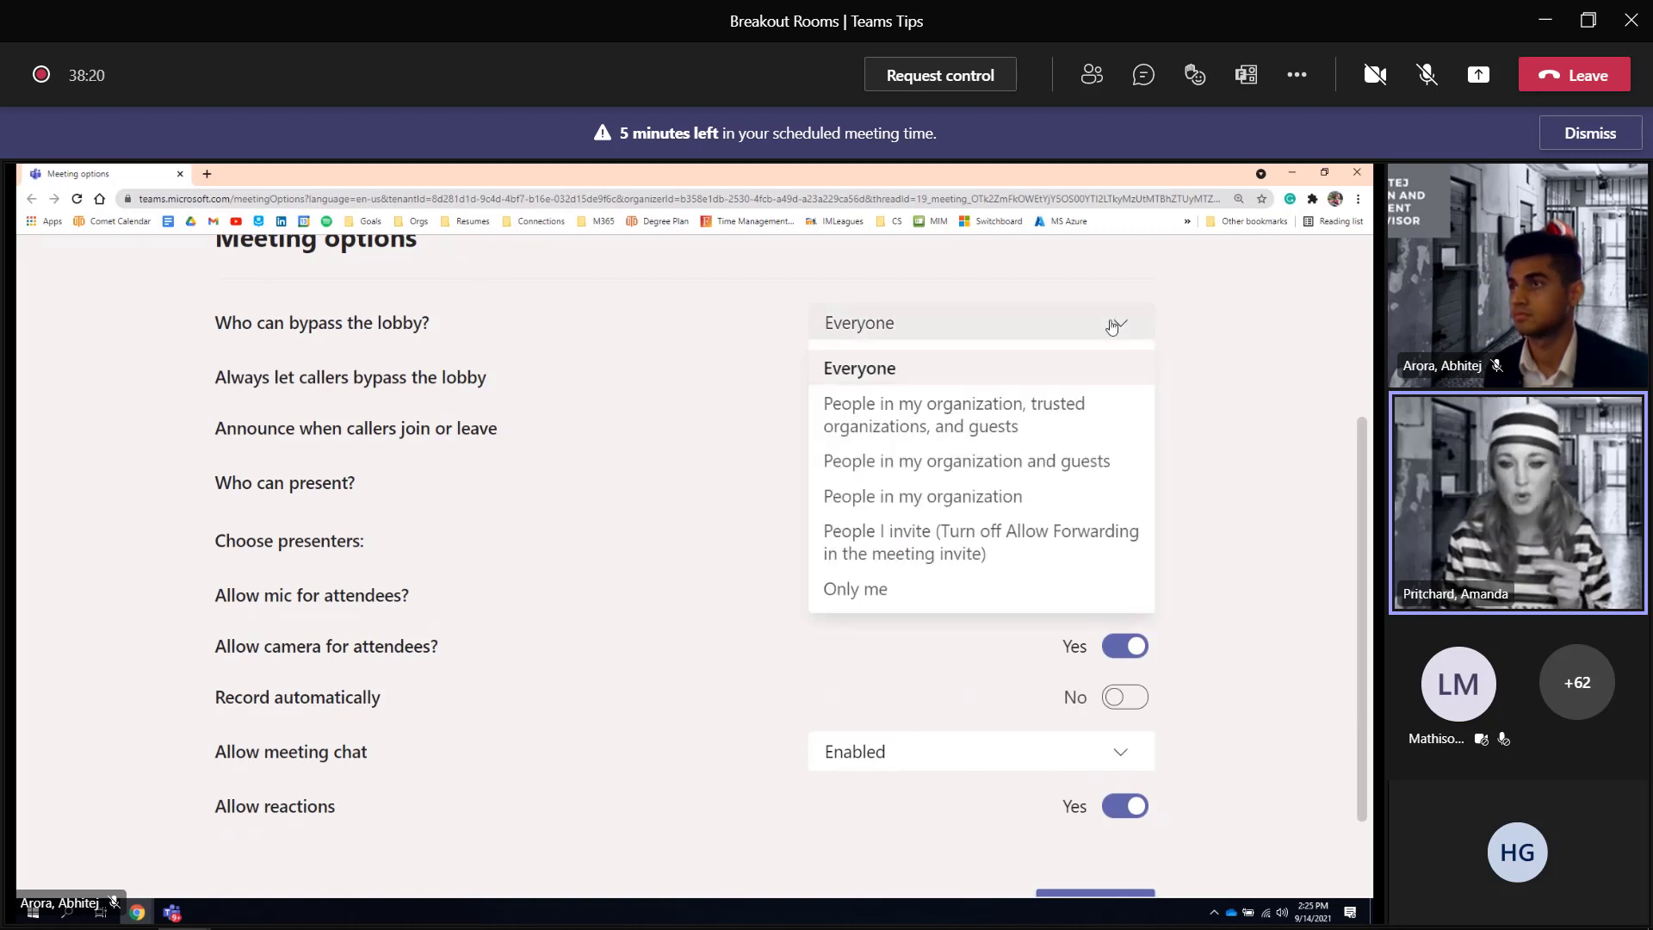
left_click(1112, 326)
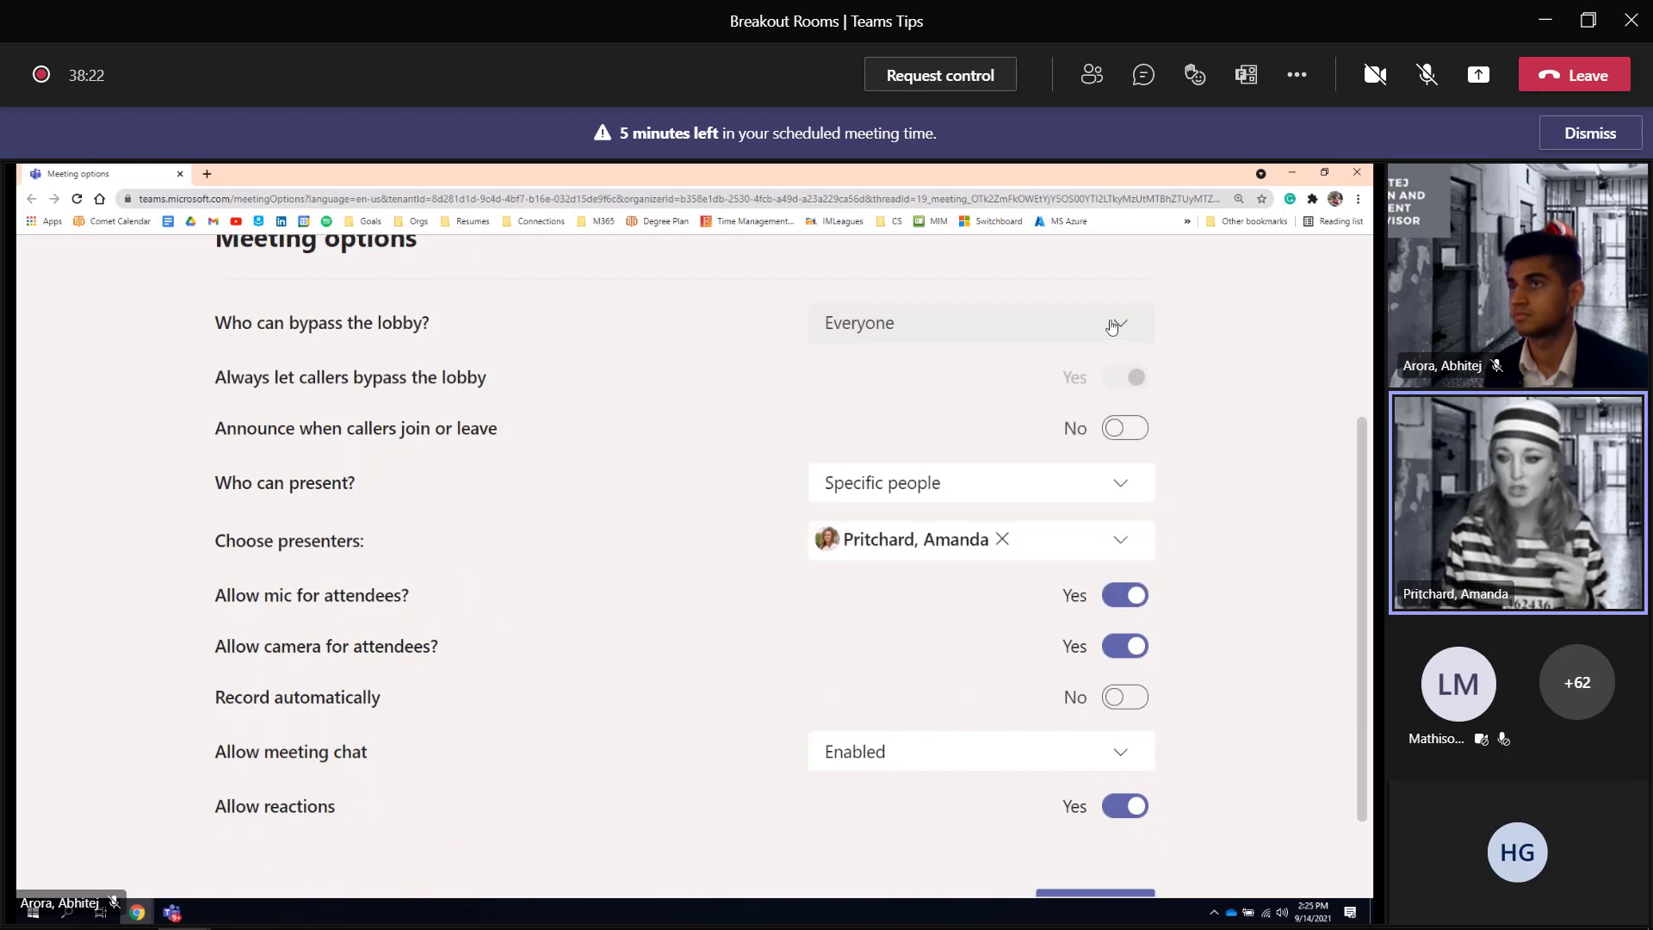
left_click(1125, 482)
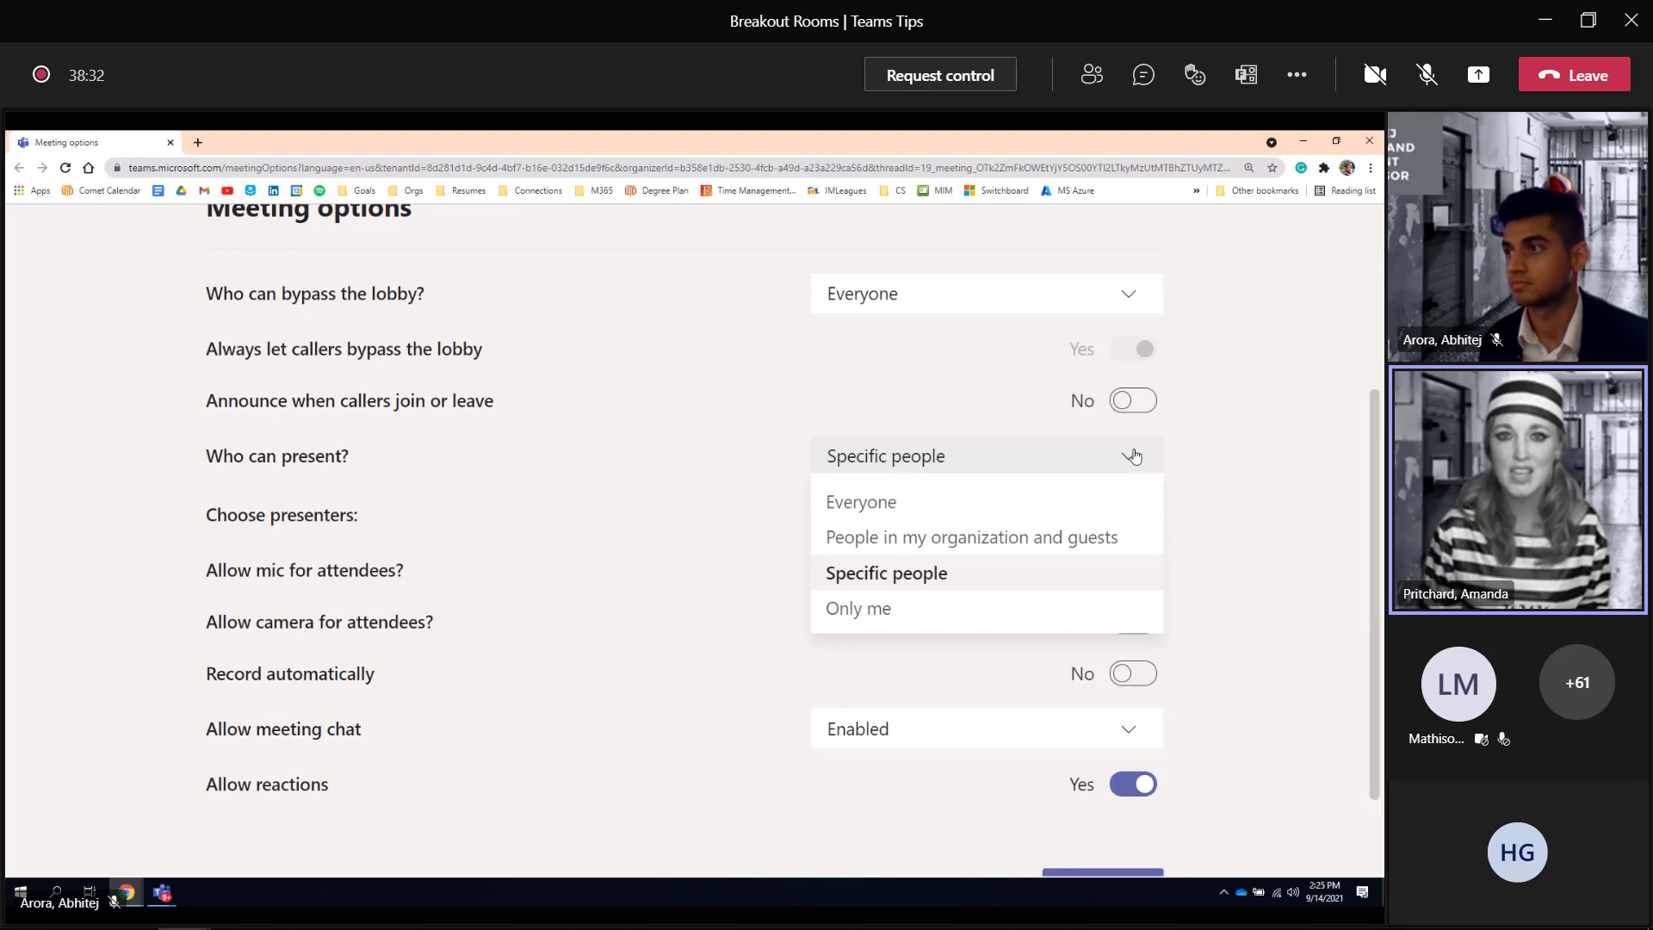
left_click(1133, 456)
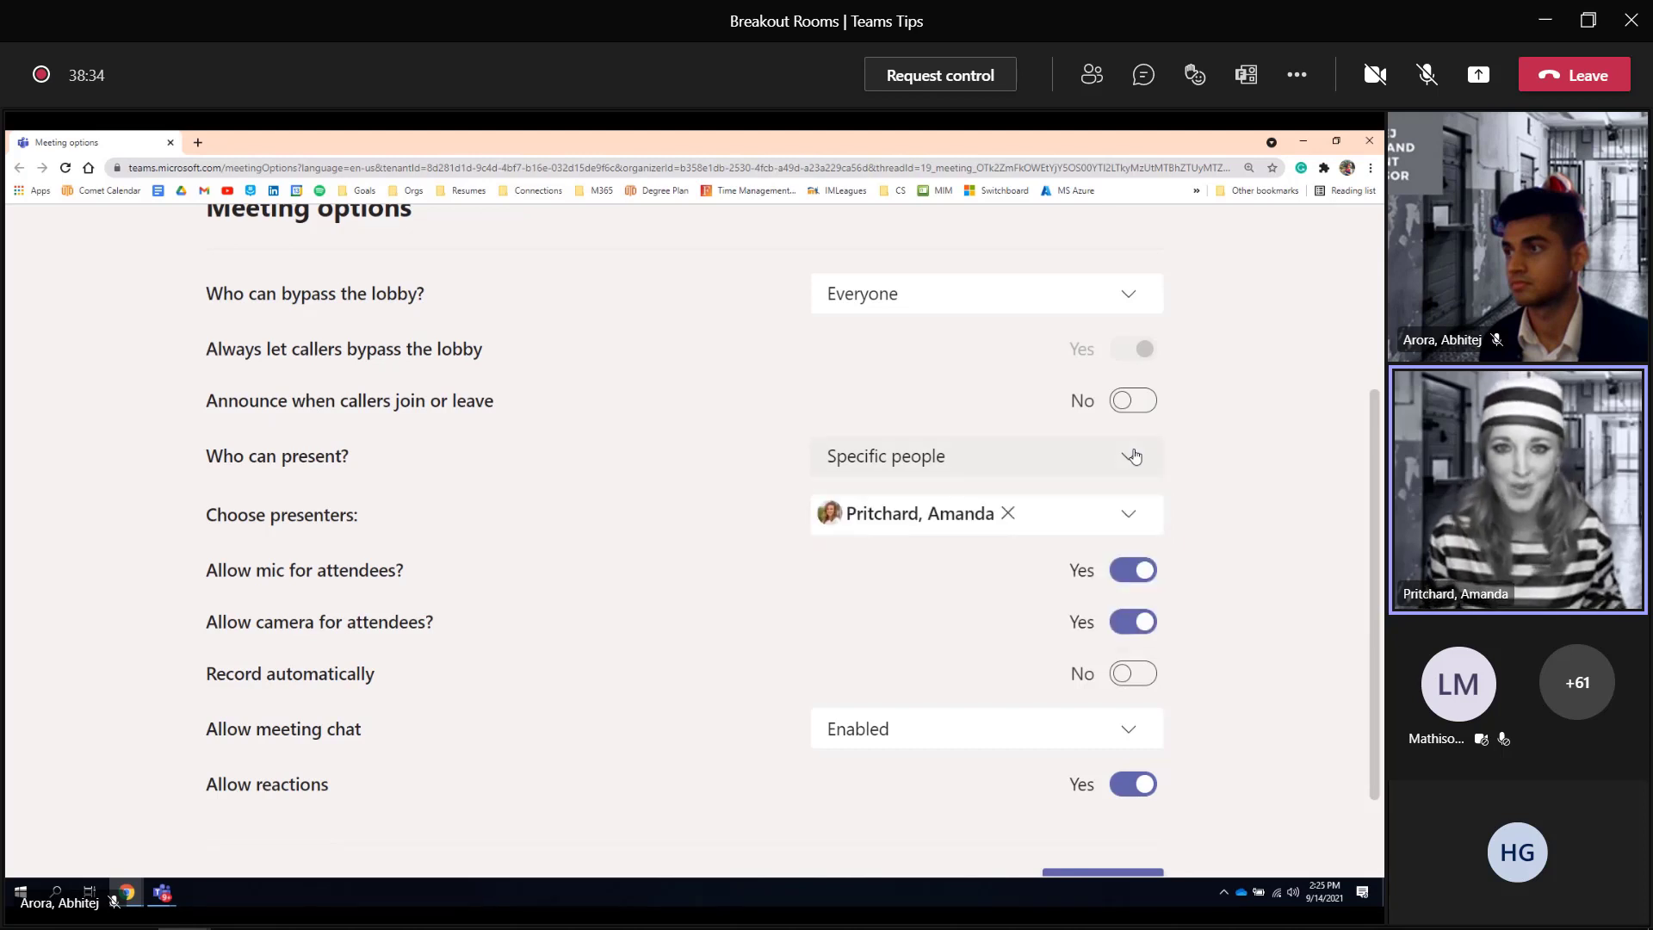
Remove the selected presenter and check which participants can be chosen as presenters.
left_click(1128, 521)
left_click(1127, 521)
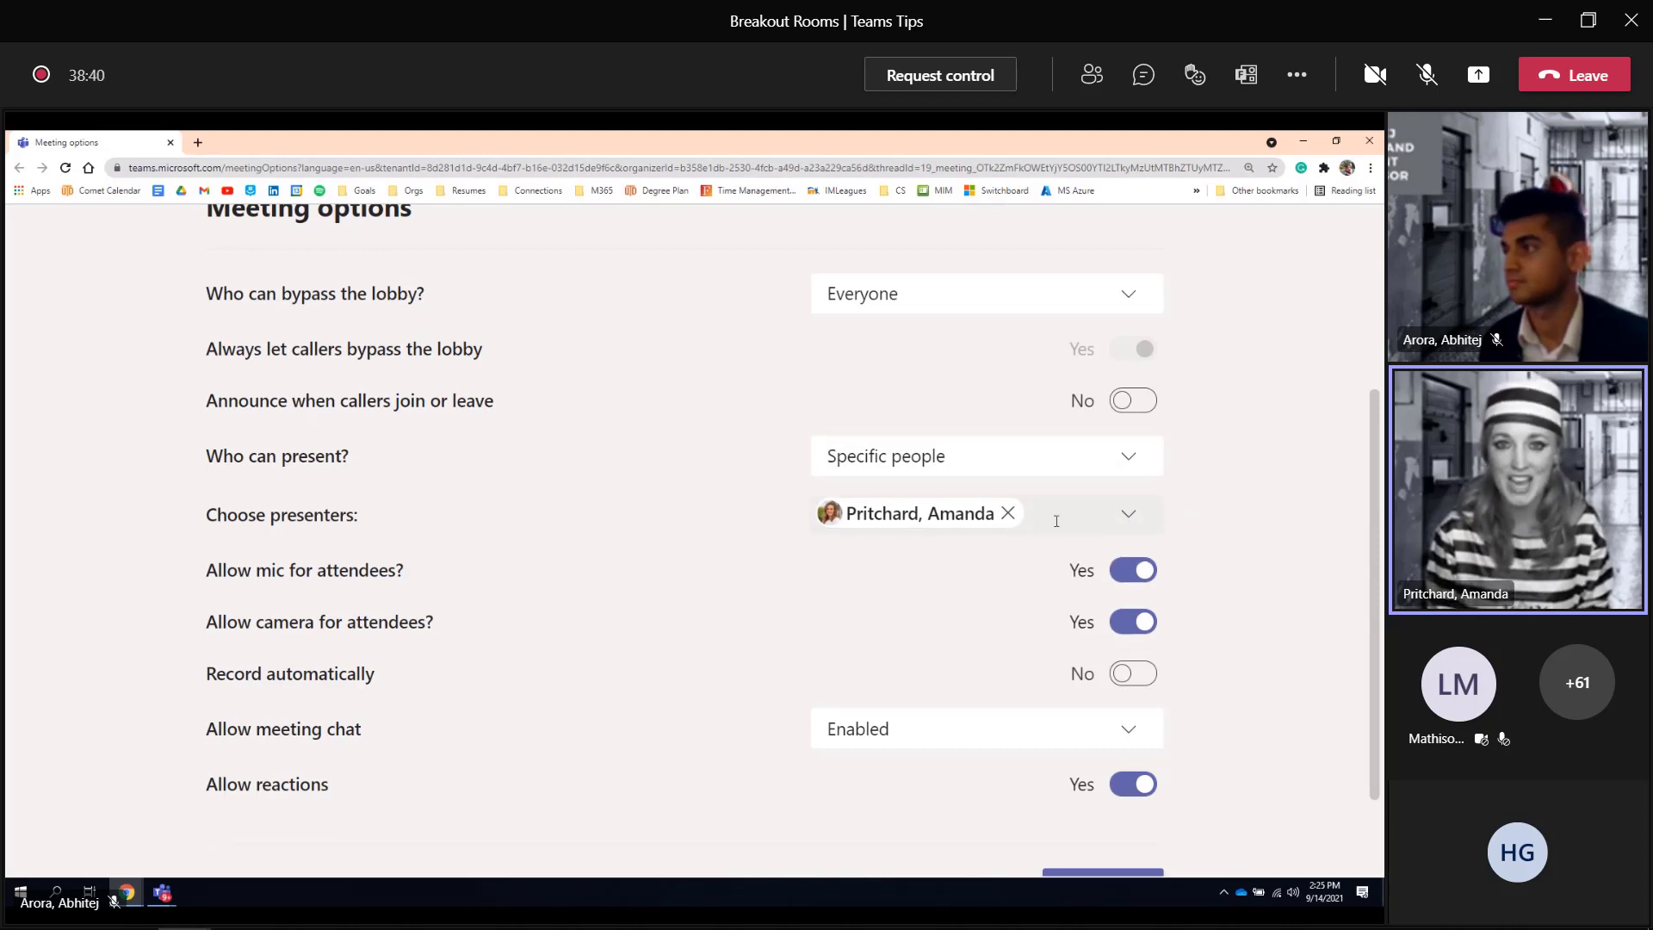
left_click(1047, 518)
left_click(1007, 513)
left_click(1129, 519)
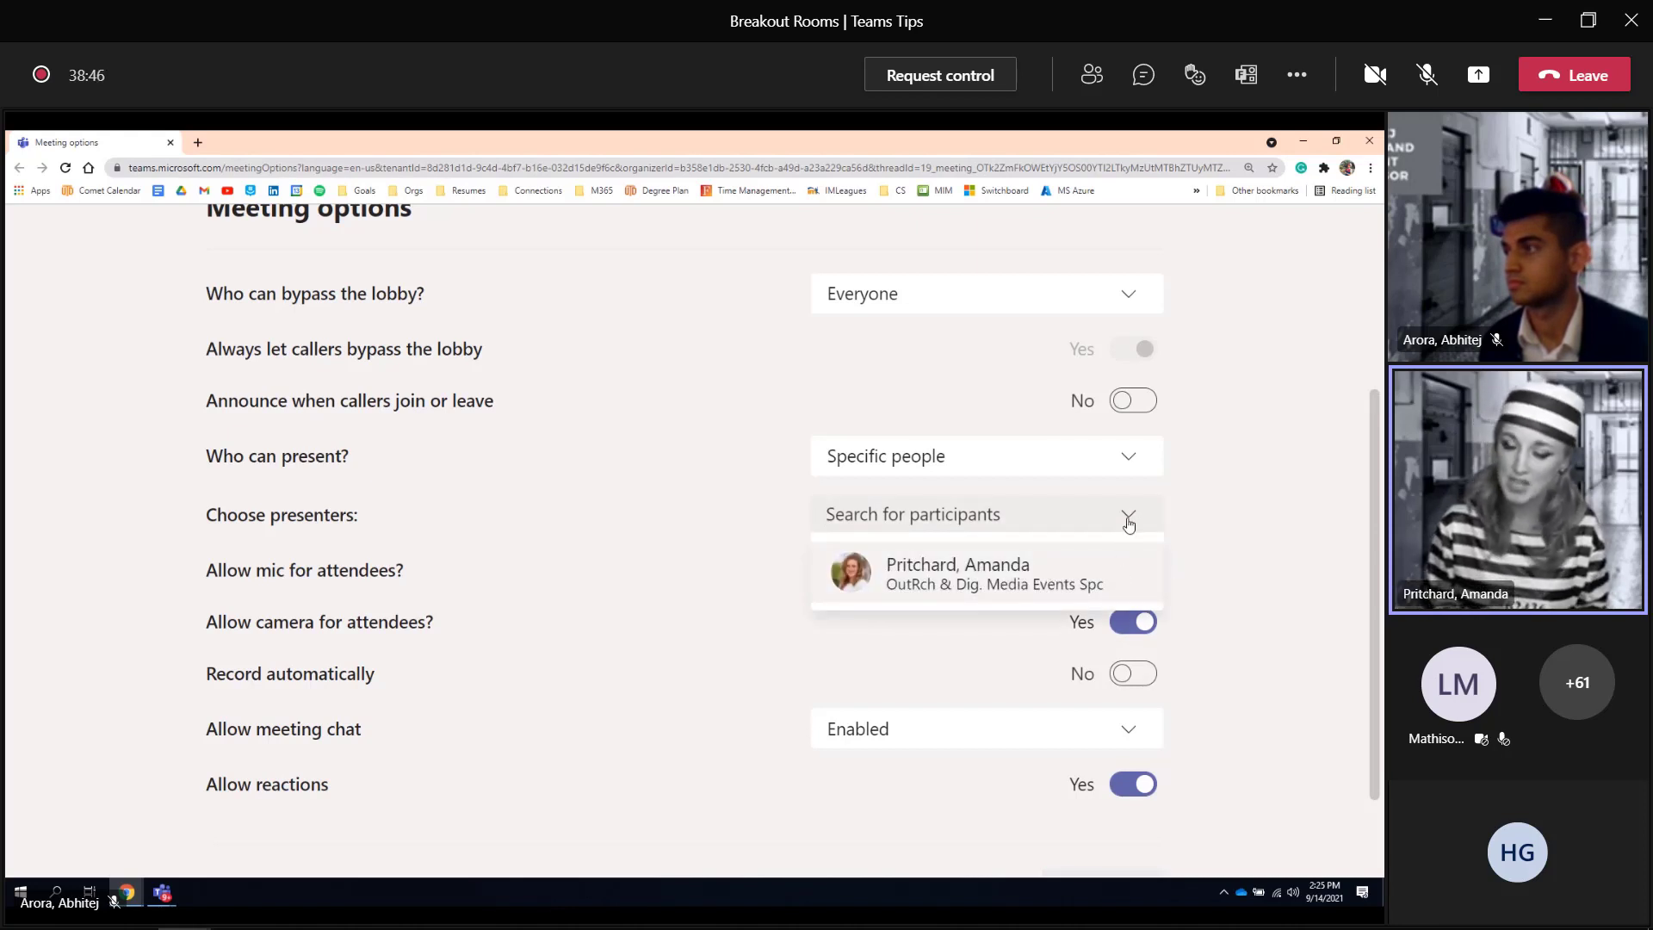
left_click(1129, 519)
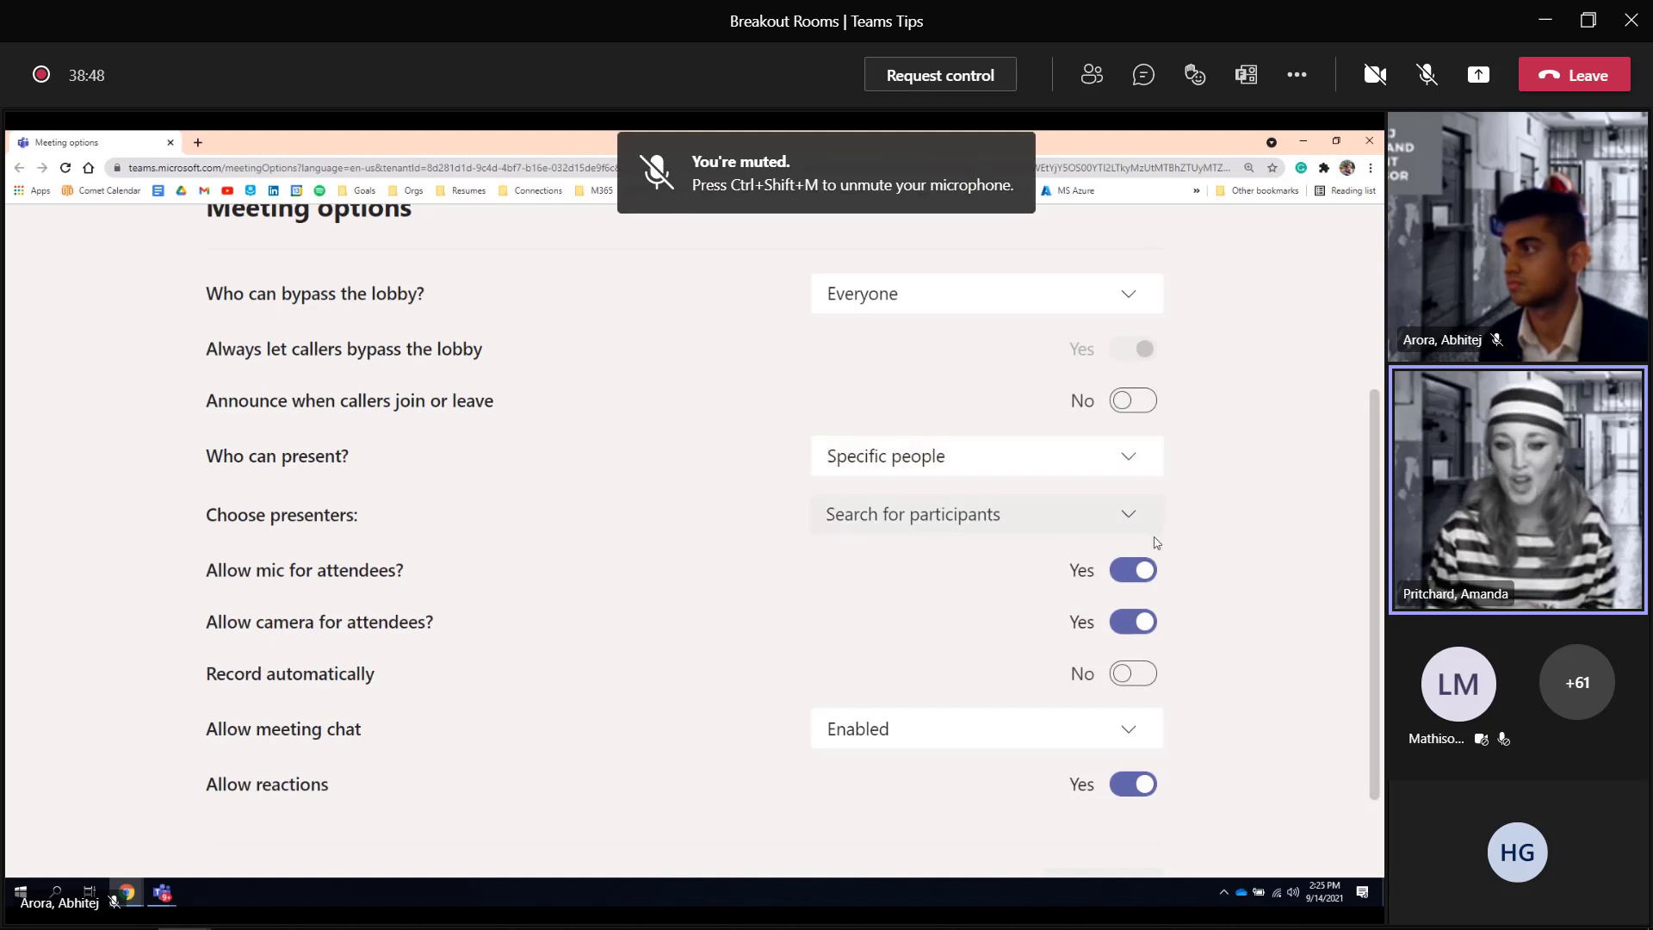
Turn off both the microphone and the camera for attendees in the meeting options.
scroll(1224, 564, "down", 2)
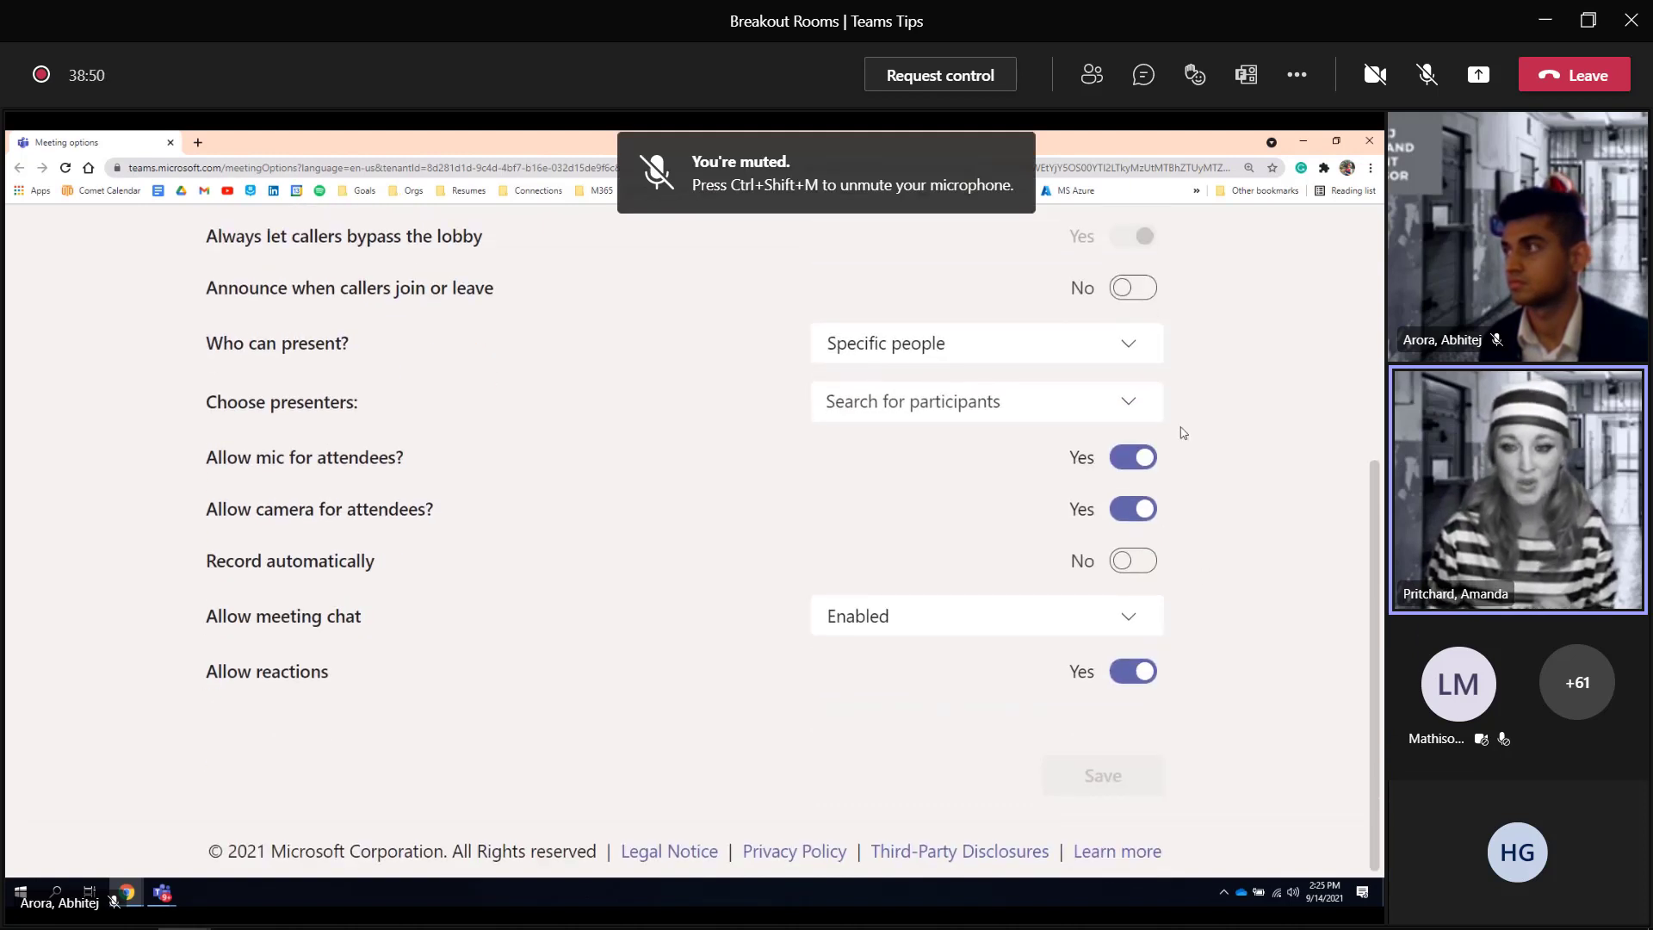
left_click(1142, 459)
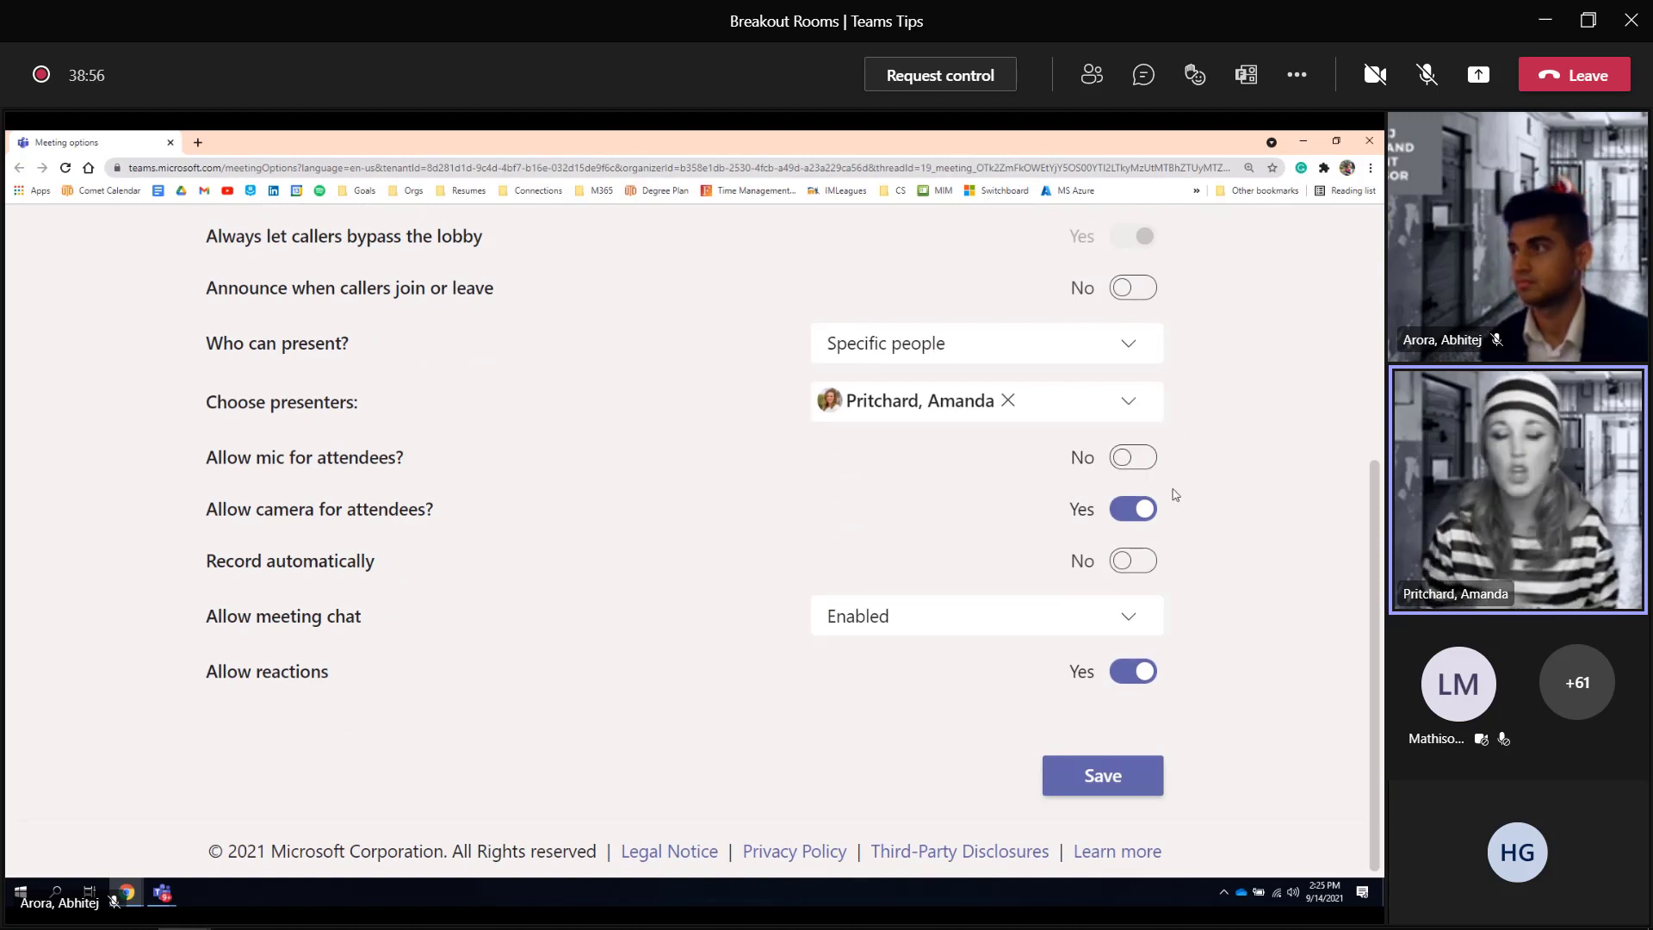
left_click(1145, 512)
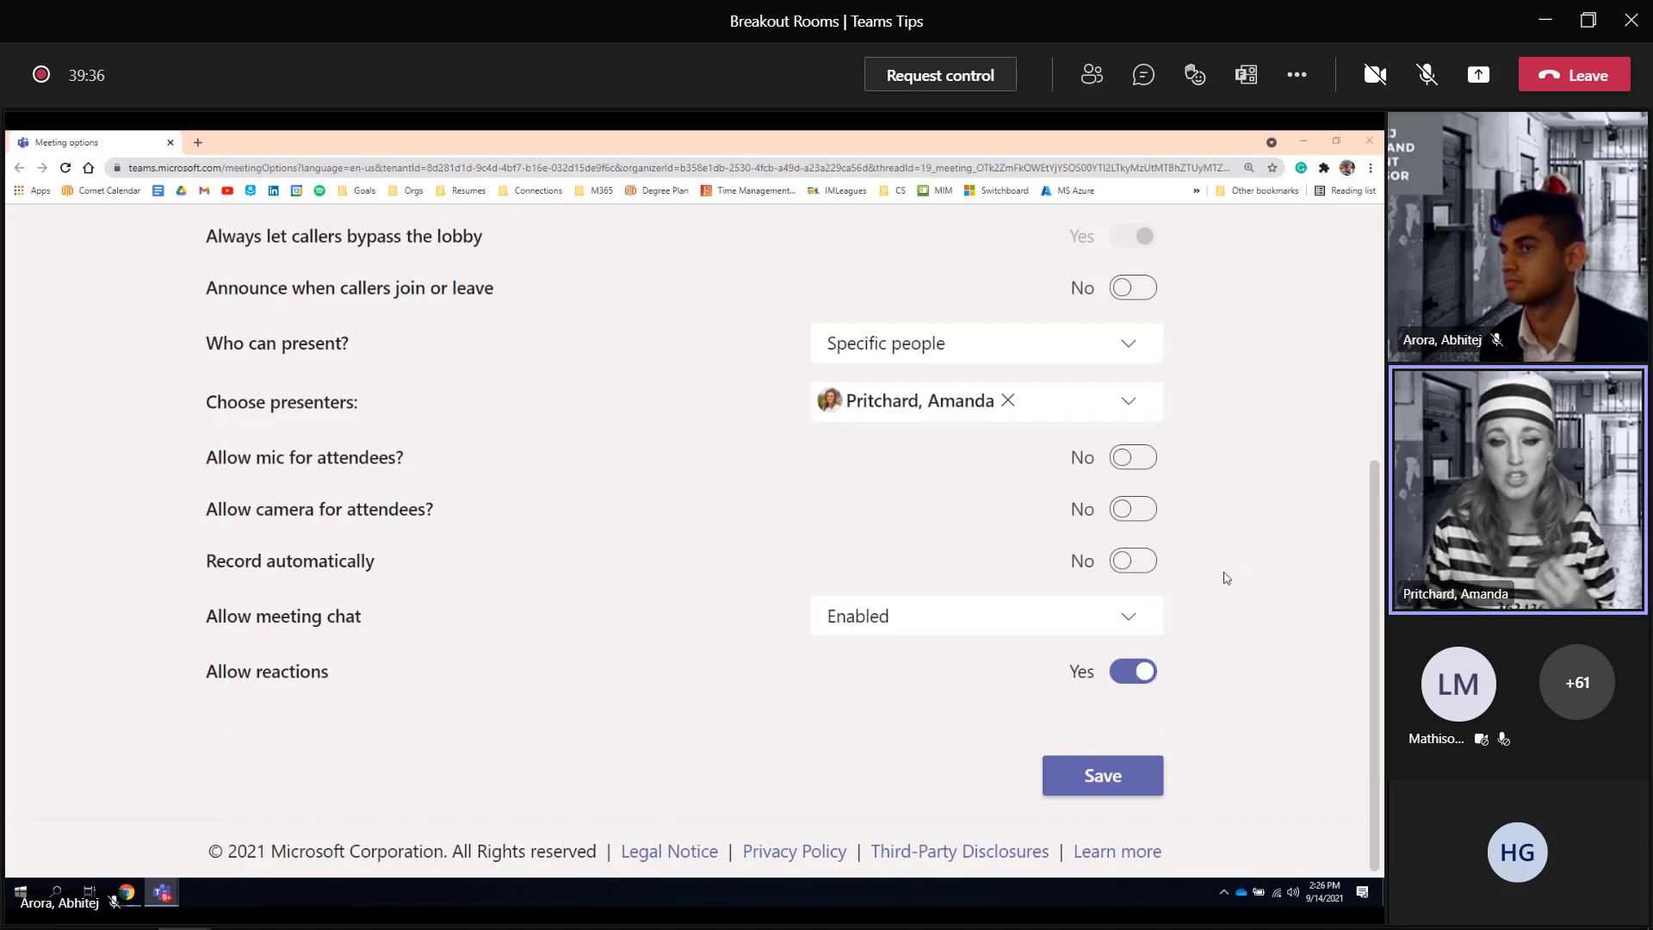
Examine the available choices for allowing meeting chat, leaving the setting on Enabled.
left_click(1112, 617)
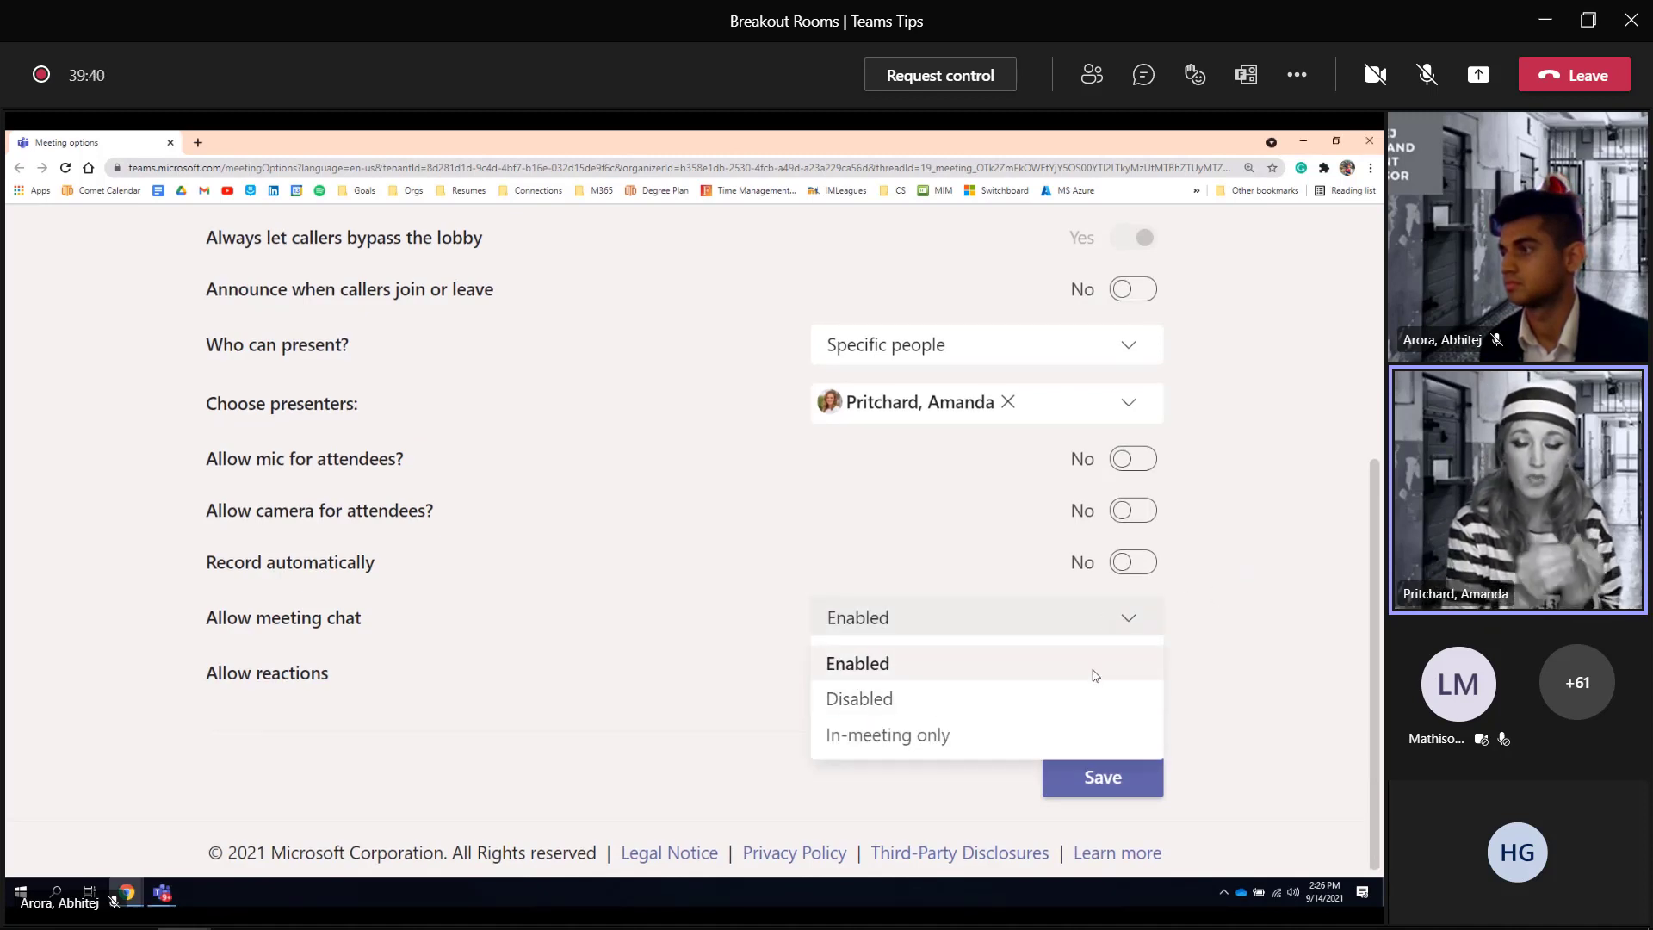
left_click(1131, 624)
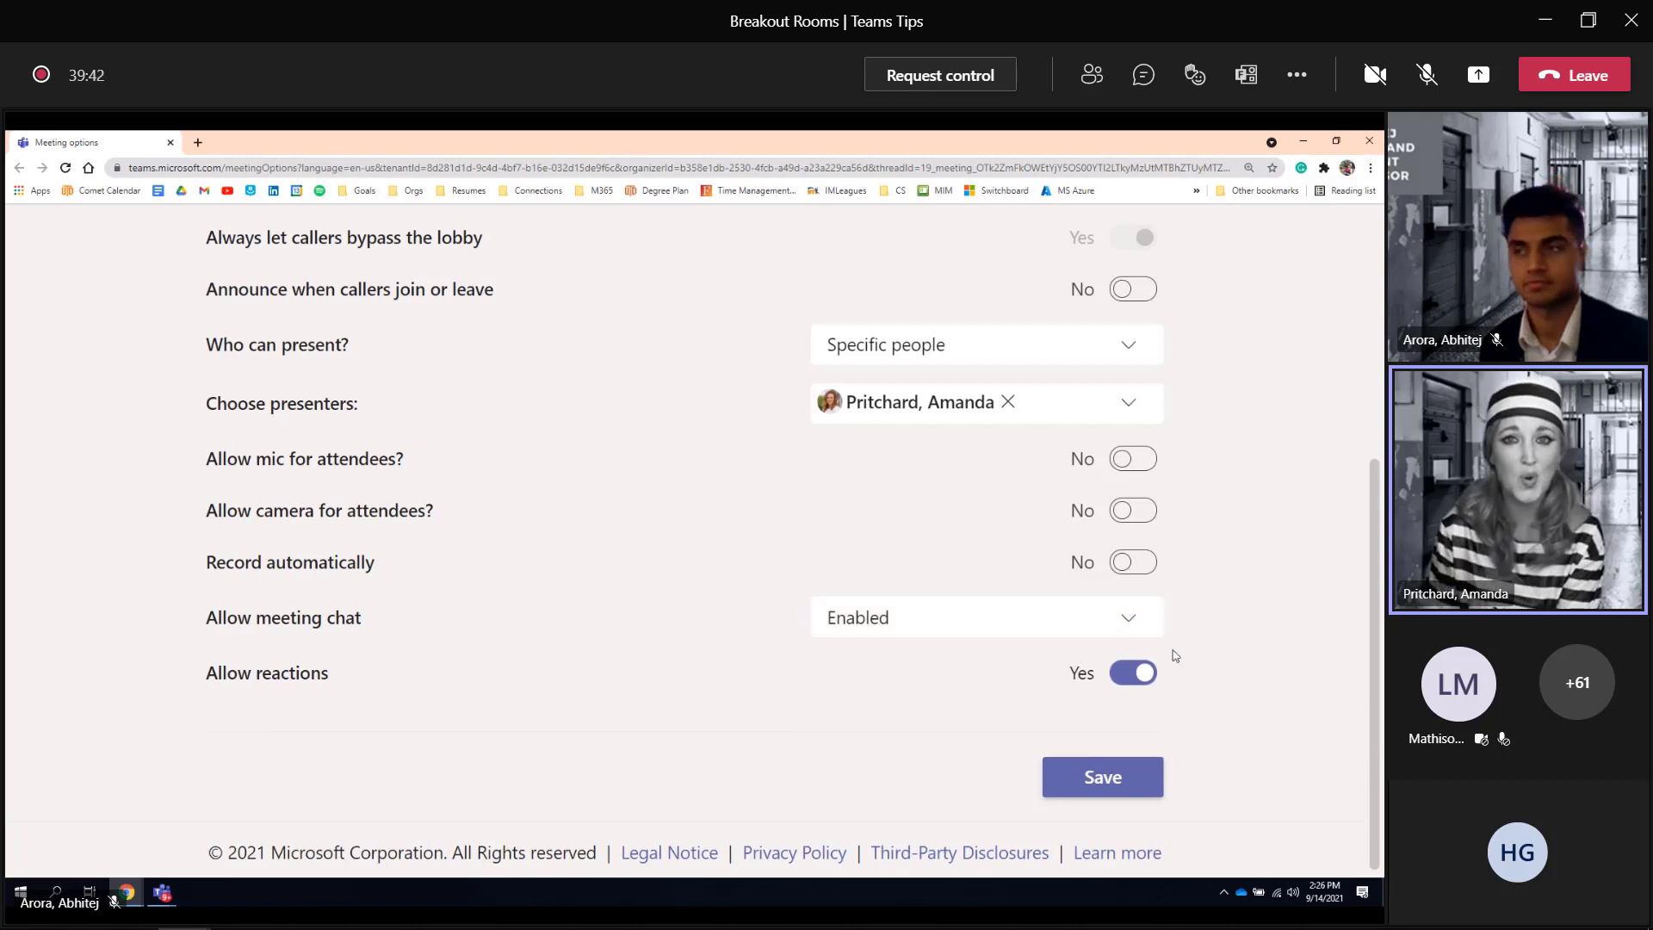
left_click(1135, 633)
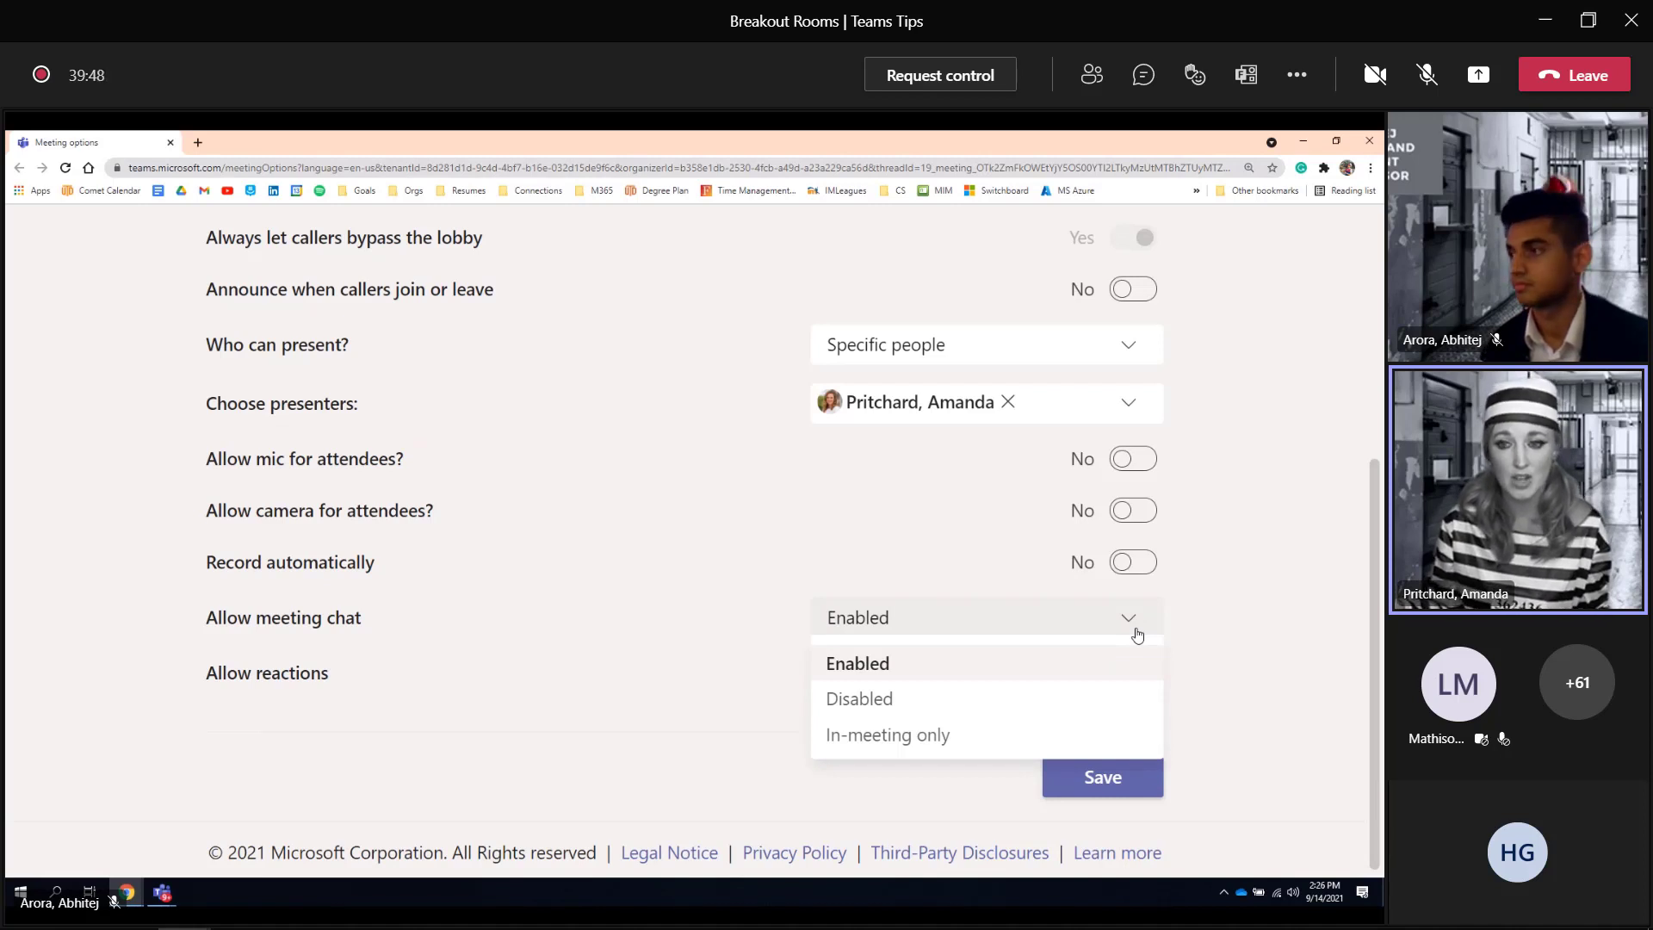
left_click(1136, 634)
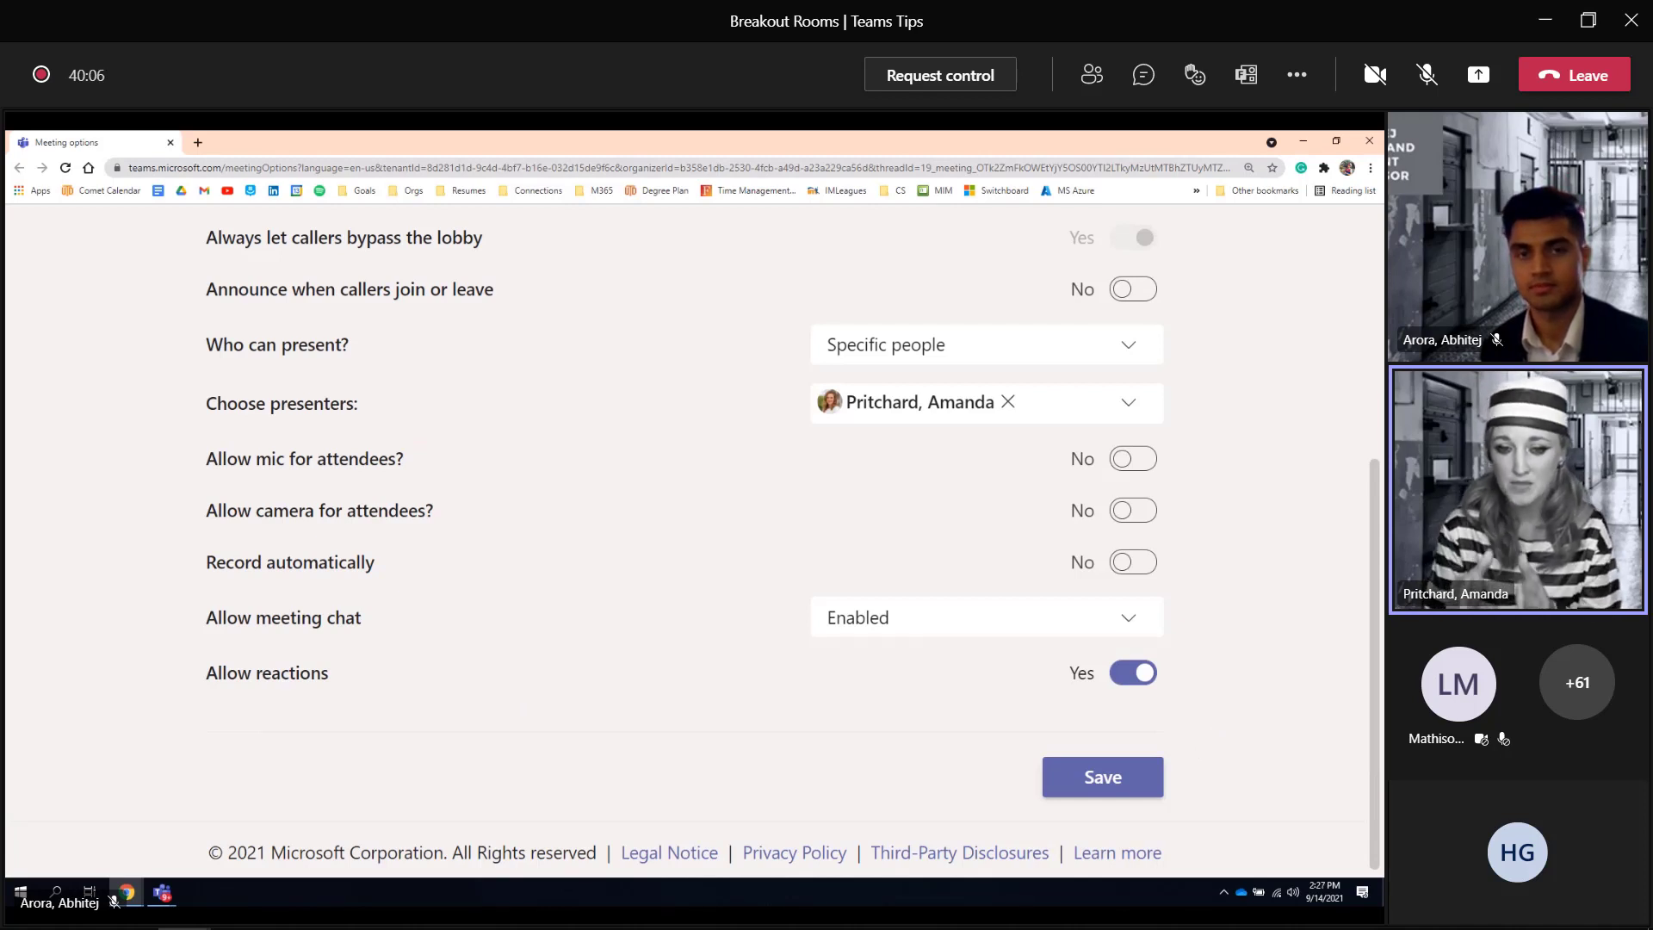
Try switching the meeting's reactions off and back on in the meeting options.
left_click(1143, 678)
left_click(1143, 678)
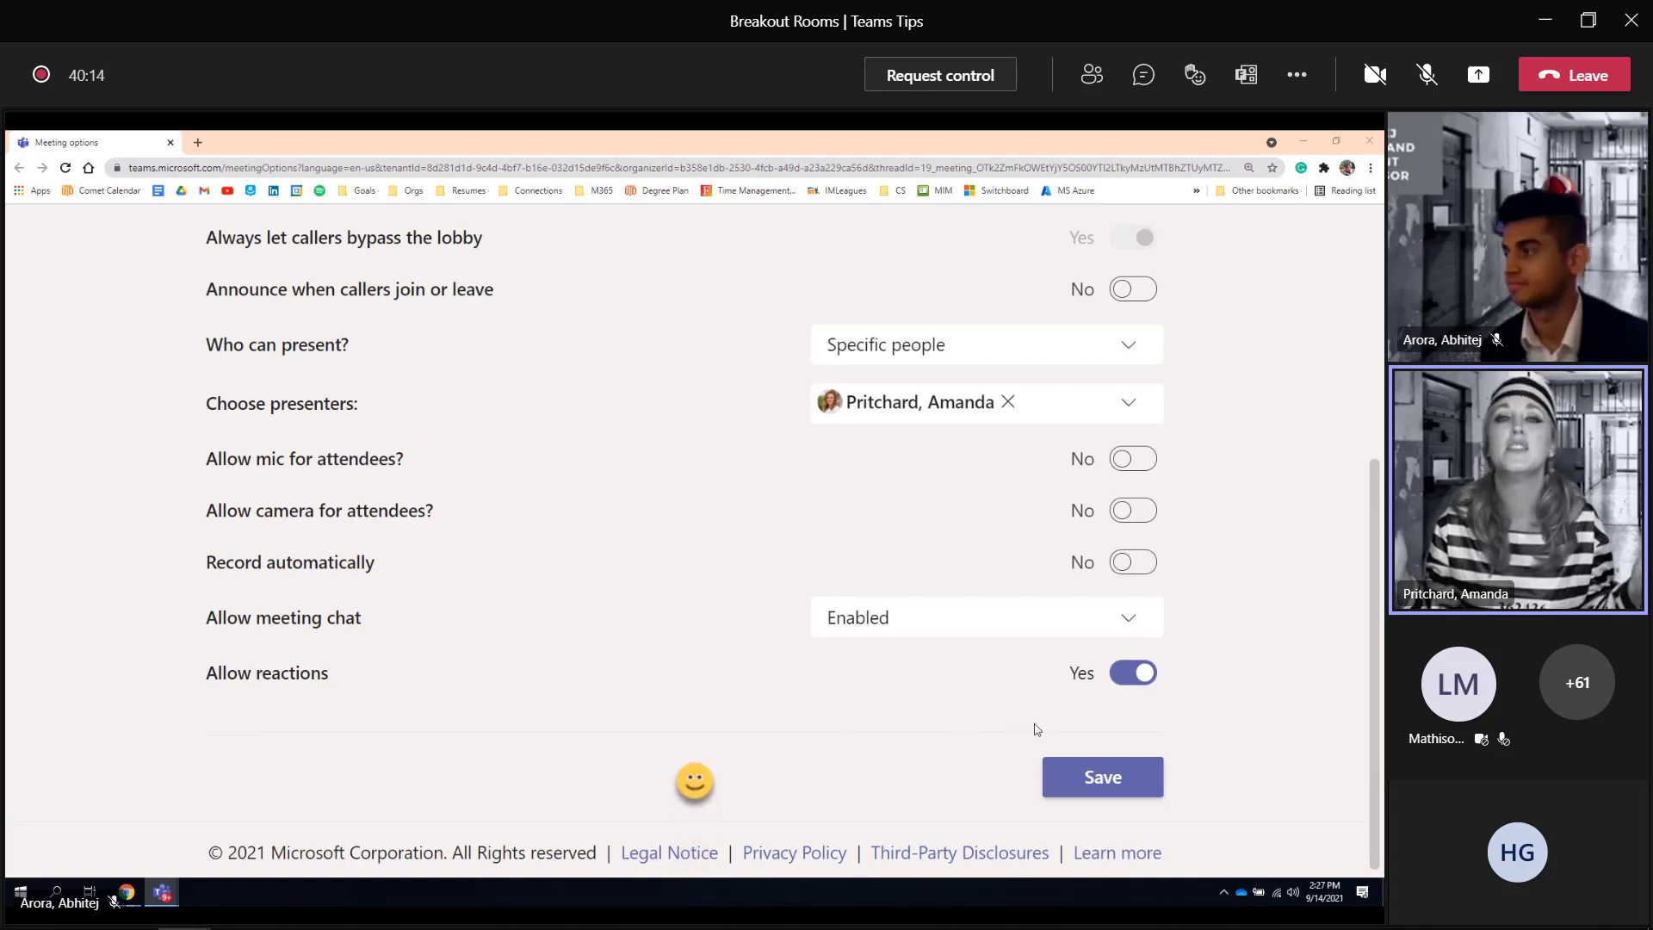
left_click(1124, 680)
left_click(1124, 680)
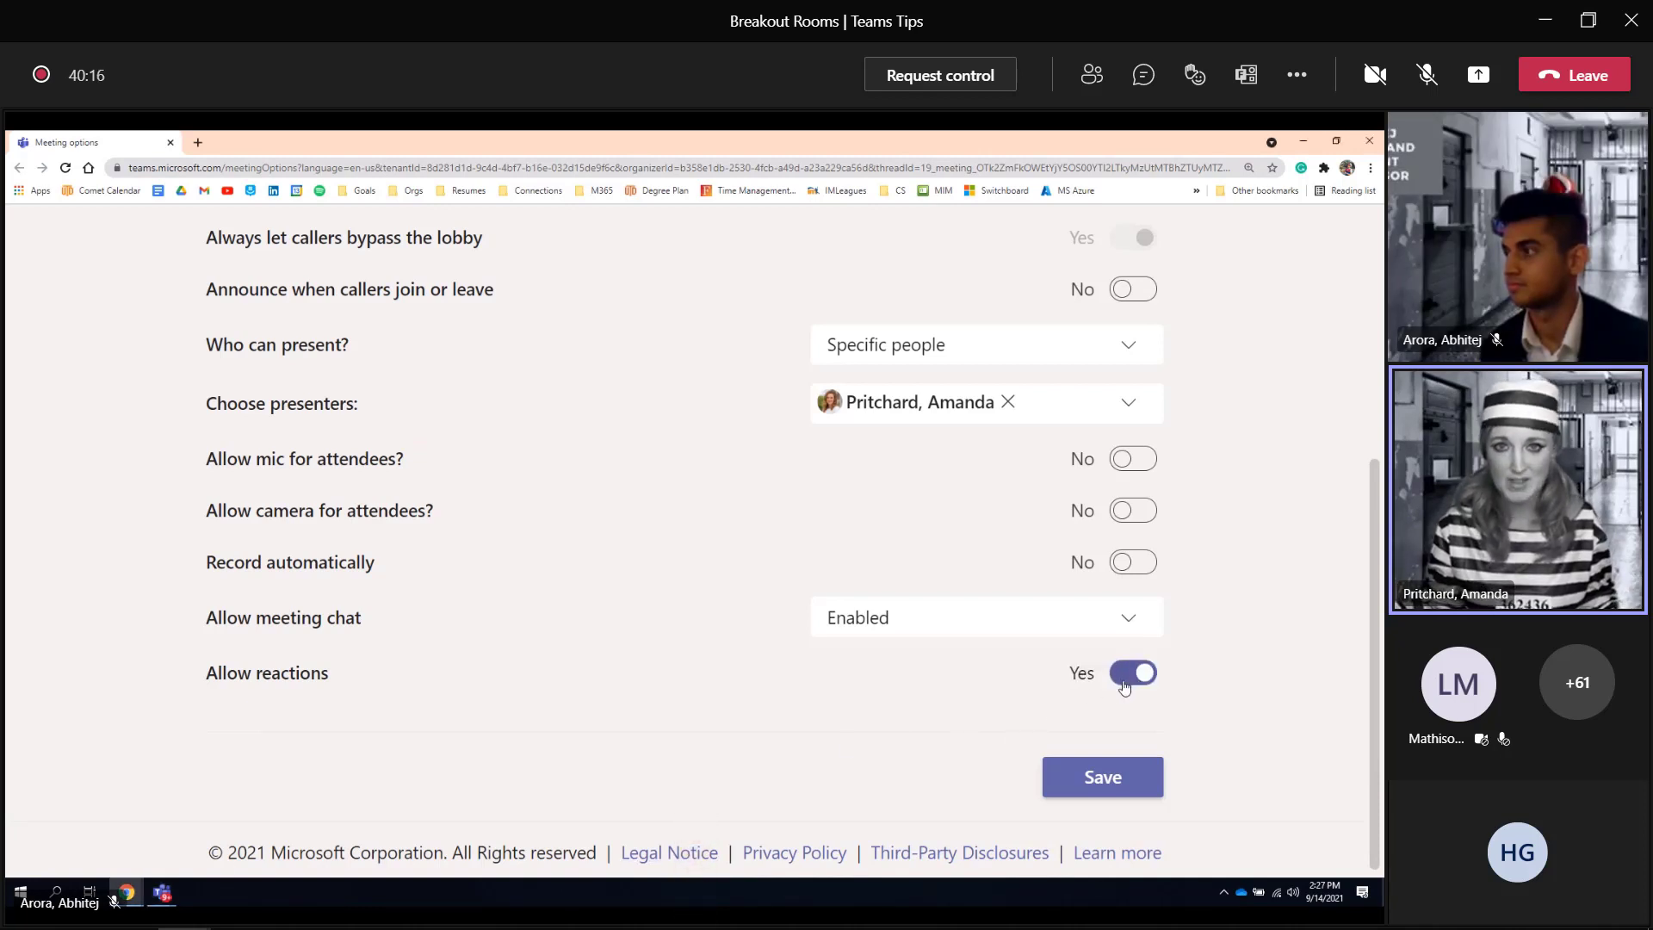
Save the meeting options and minimize the browser window.
left_click(1110, 785)
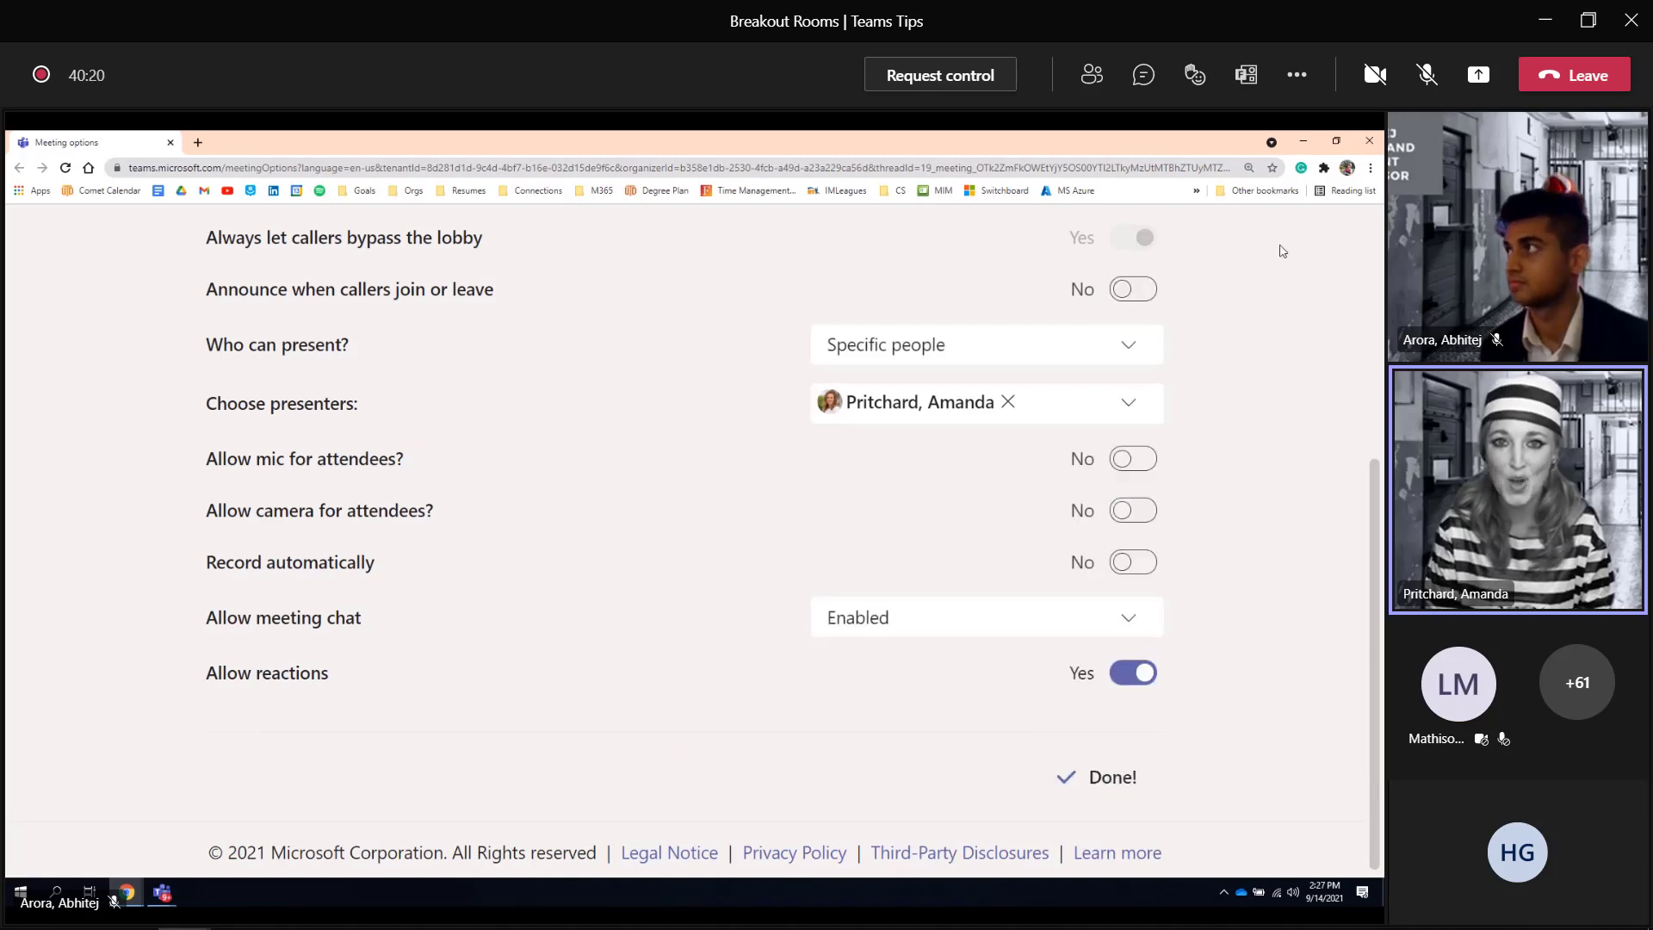
left_click(1296, 149)
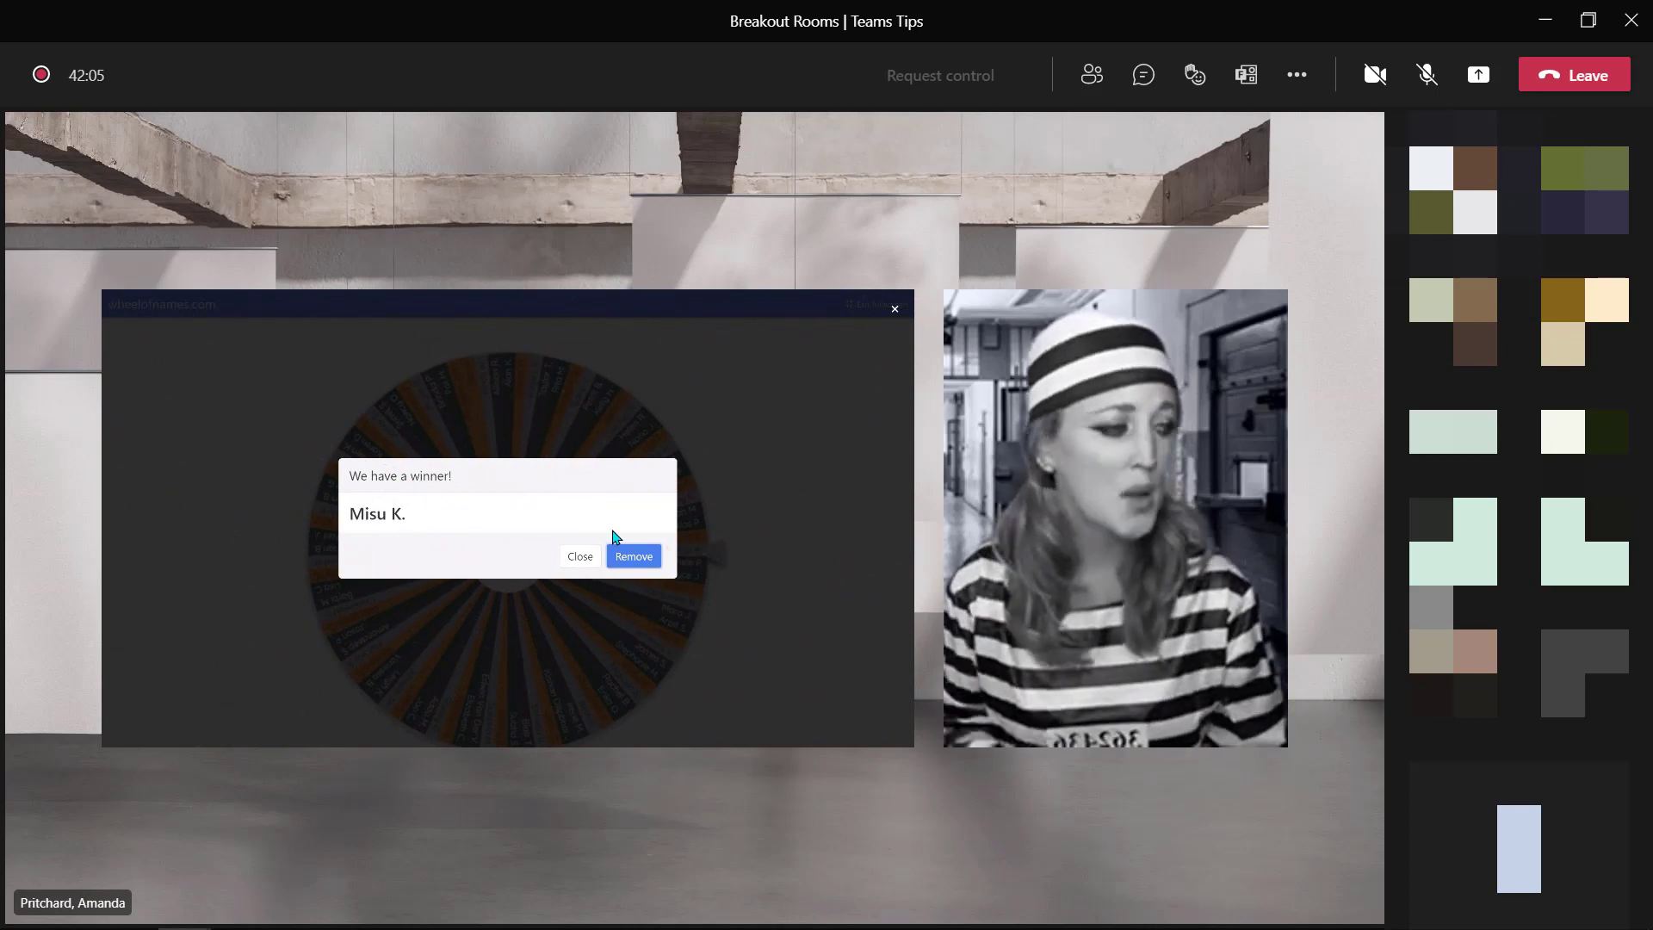
Remove the drawn winner from the name wheel and exit its fullscreen view.
left_click(625, 561)
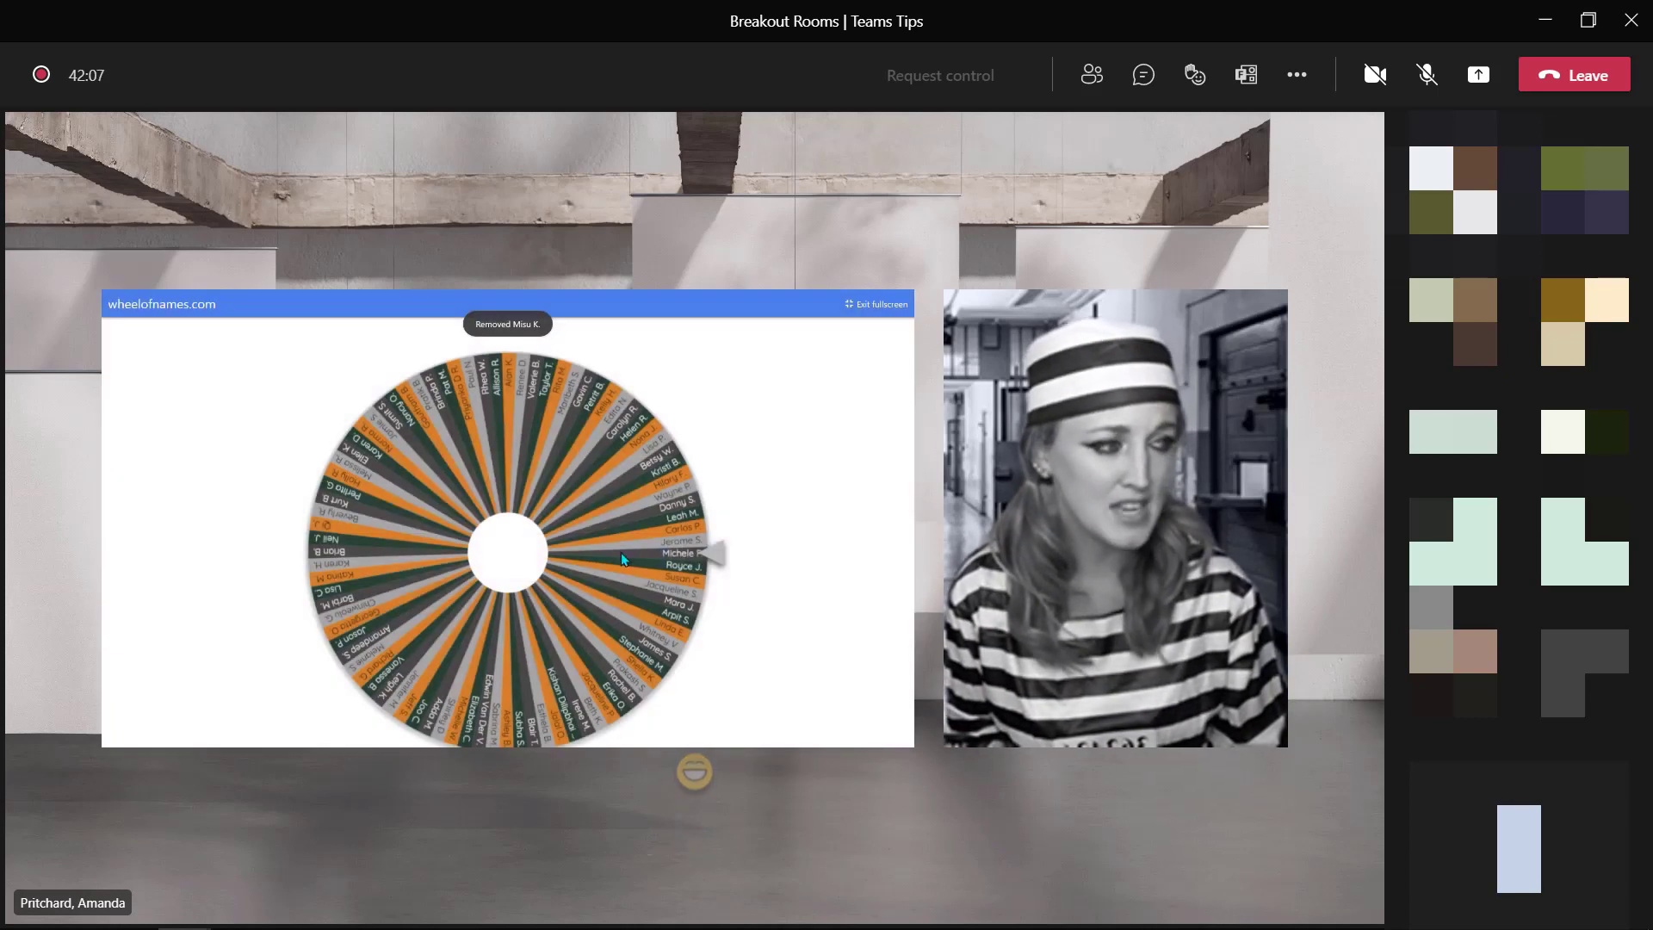
left_click(858, 307)
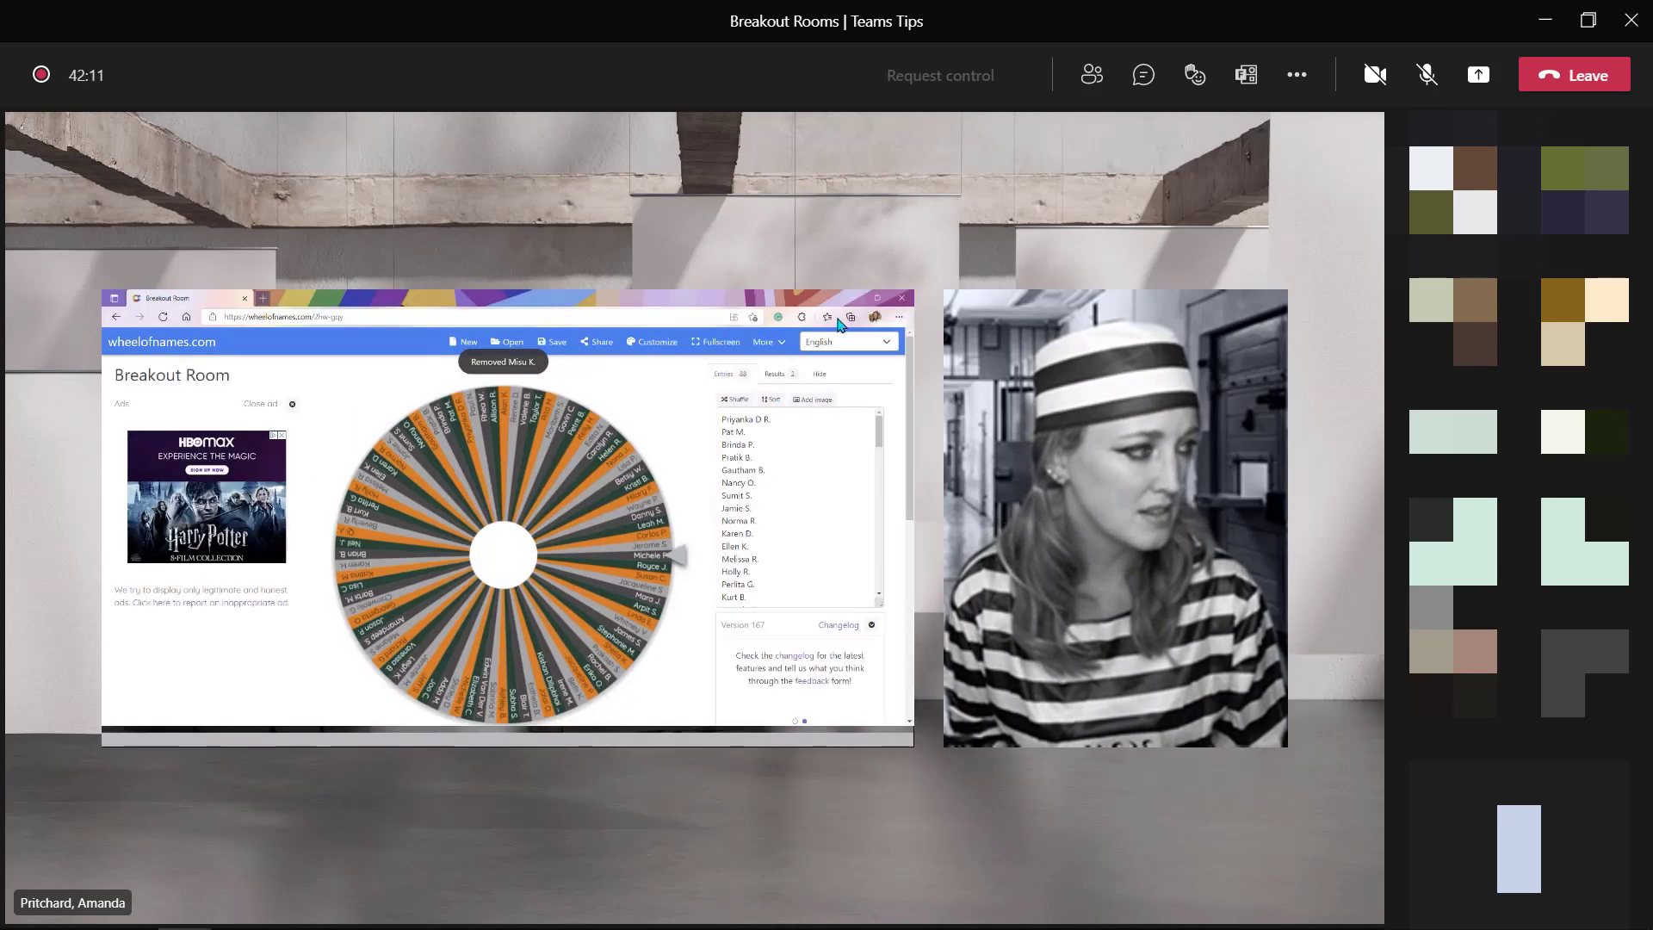